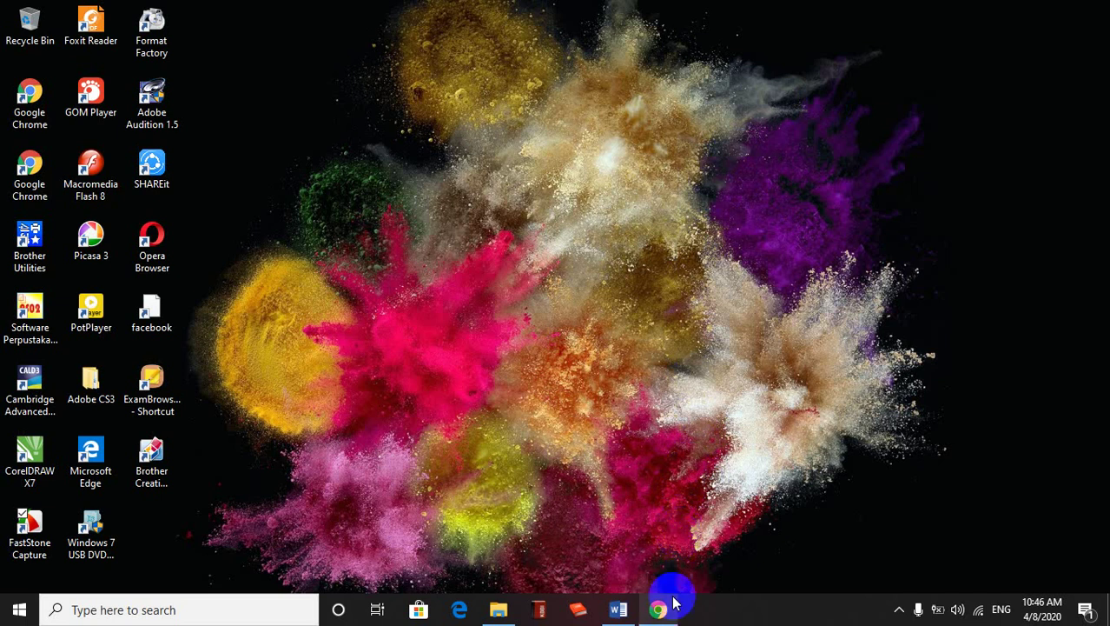
Restore the 'IPA - Google Formulir' Chrome window from the taskbar
mouse_move(667, 599)
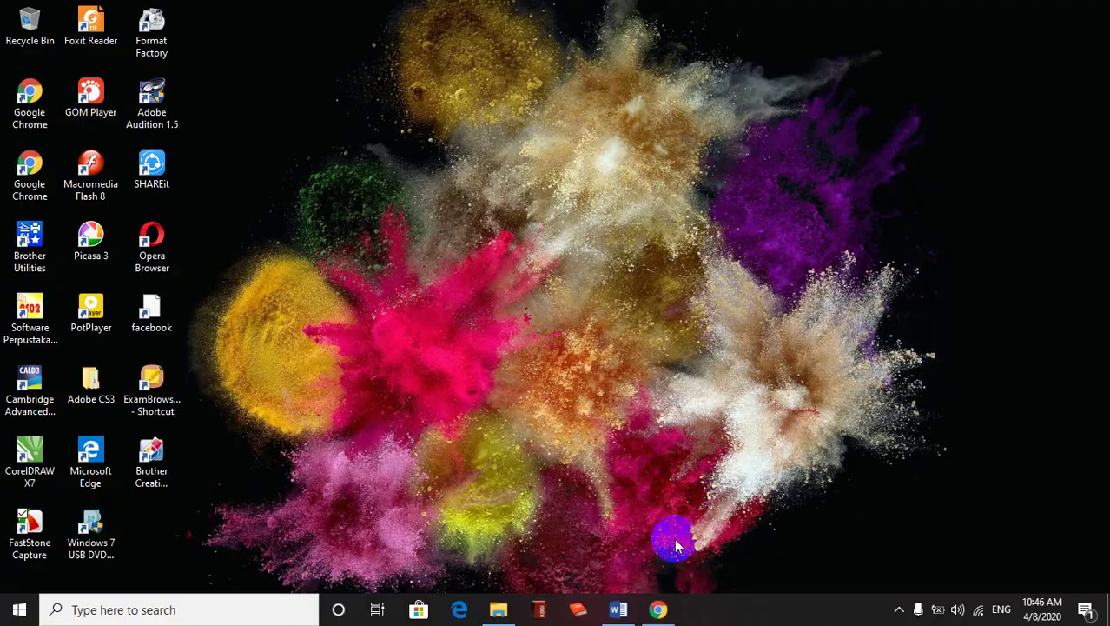
left_click(659, 607)
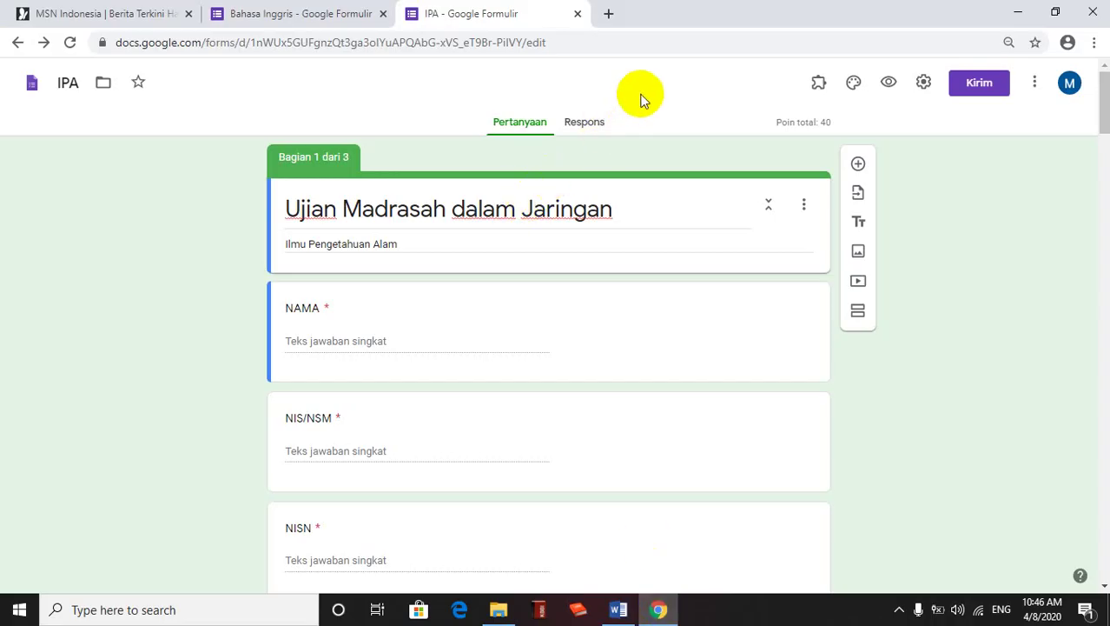
Preview the IPA quiz, enter a sample NISN, NIS/NSM and name, and continue to the TOKEN page
left_click(891, 82)
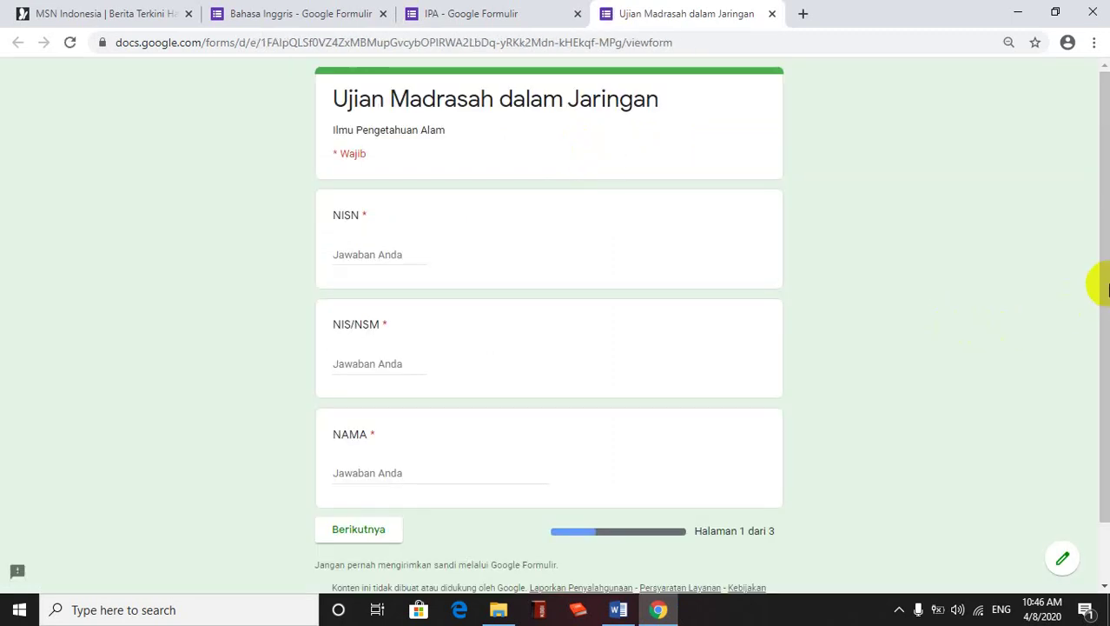
left_click_drag(1109, 291, 1109, 304)
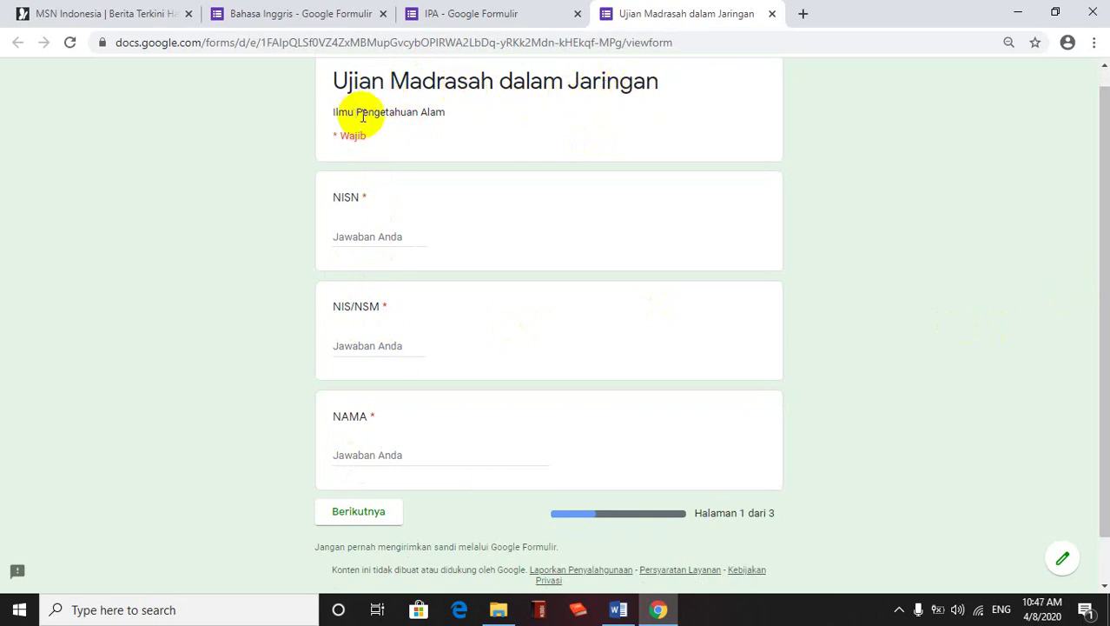
left_click(342, 233)
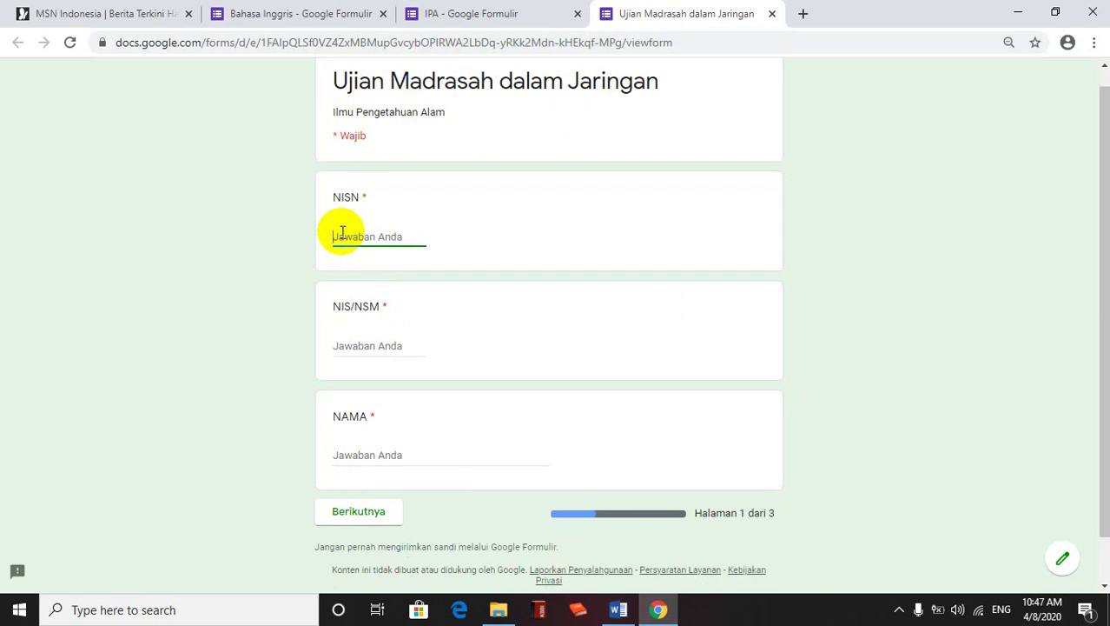
type("657215")
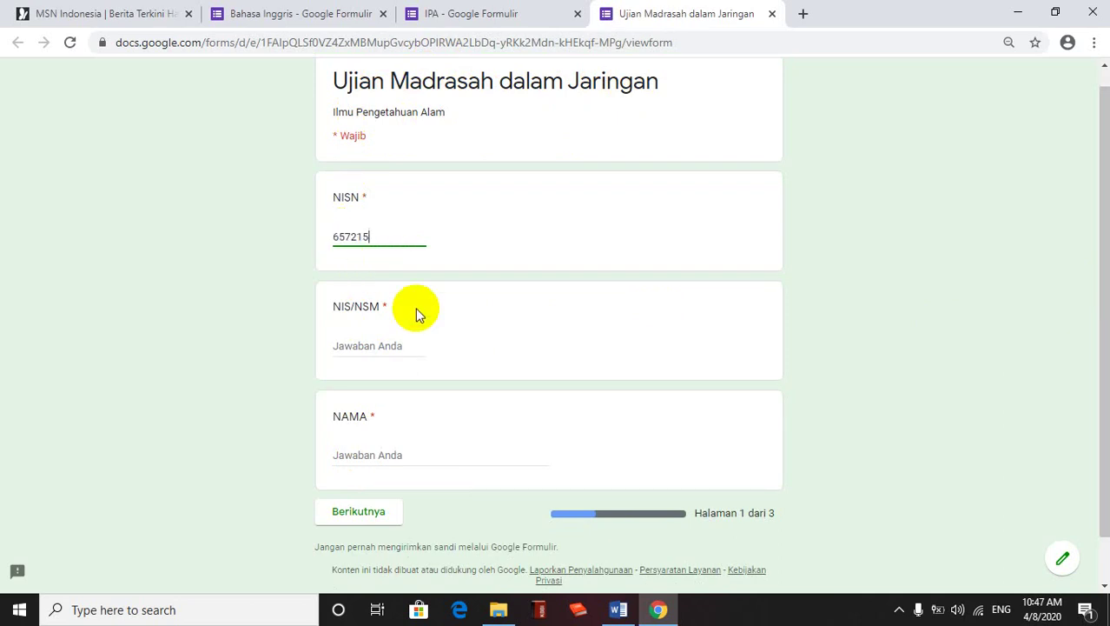
left_click(381, 345)
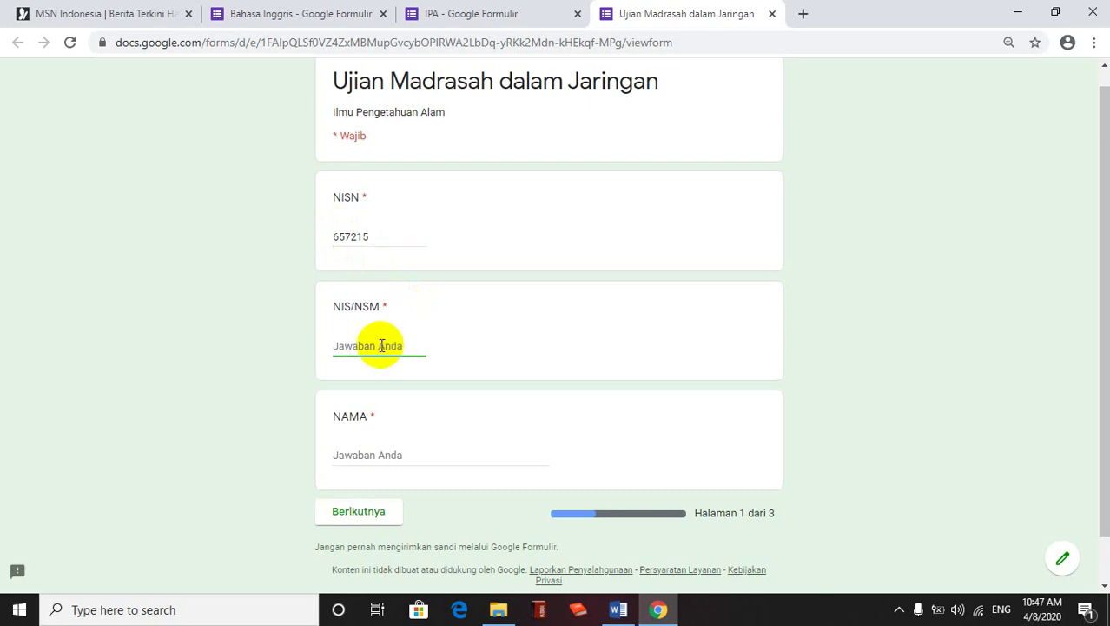
type("10")
left_click(380, 456)
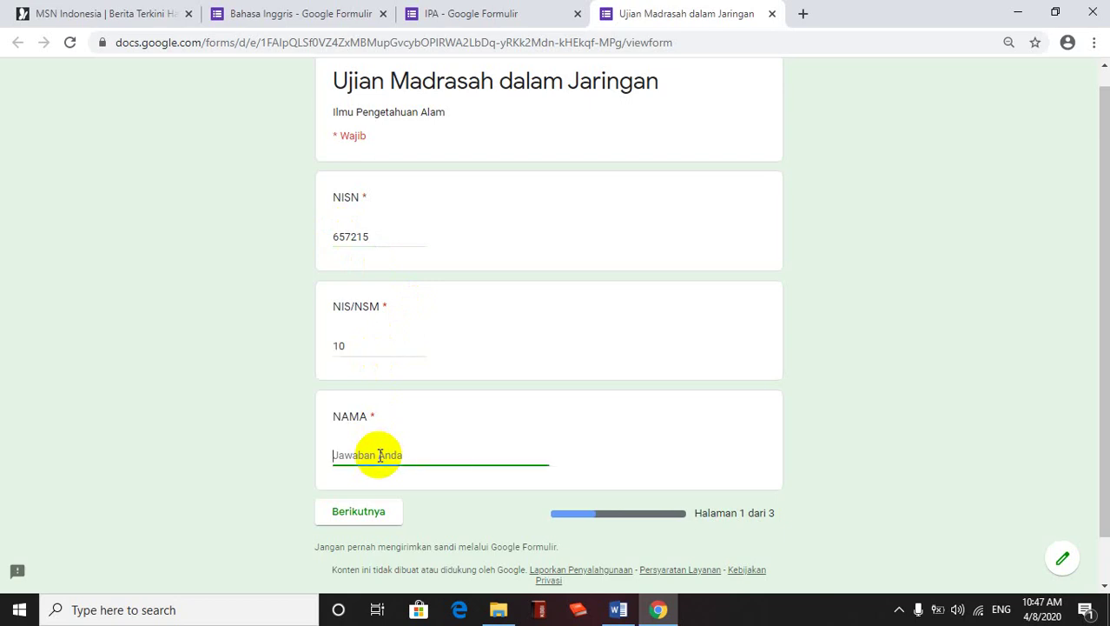
type("SAYA")
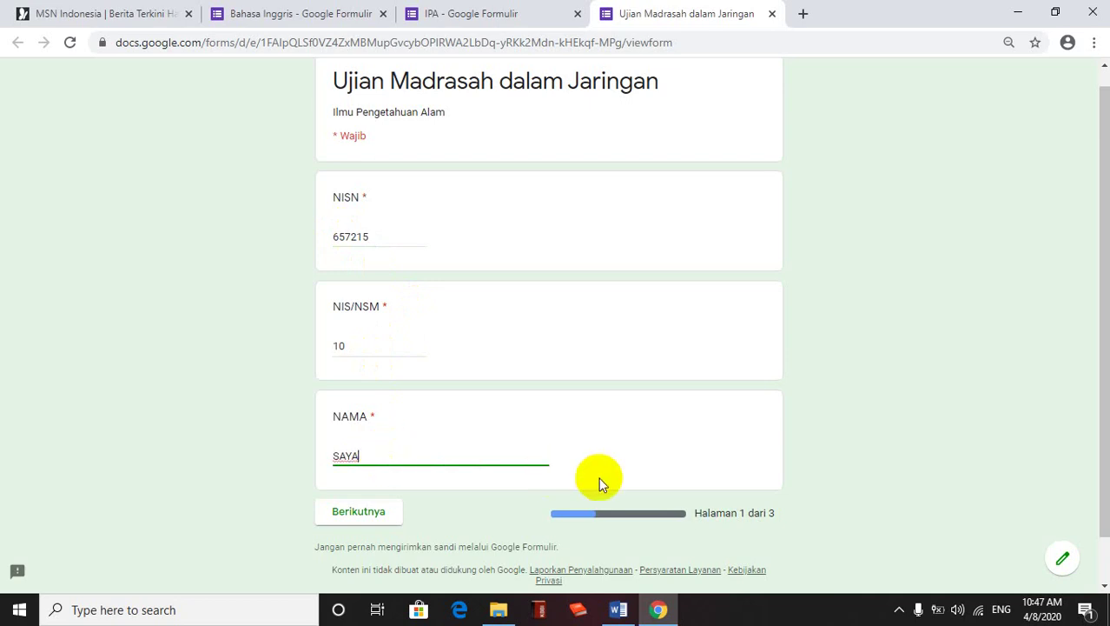
left_click(382, 512)
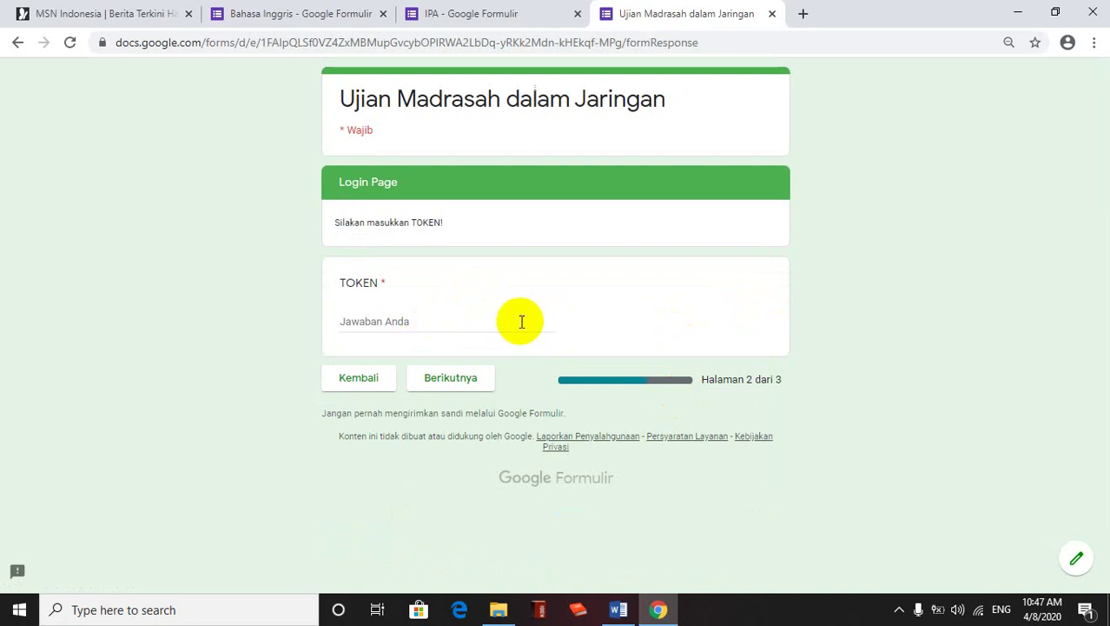
Enter a wrong token on the login page and confirm the error message appears
left_click(408, 321)
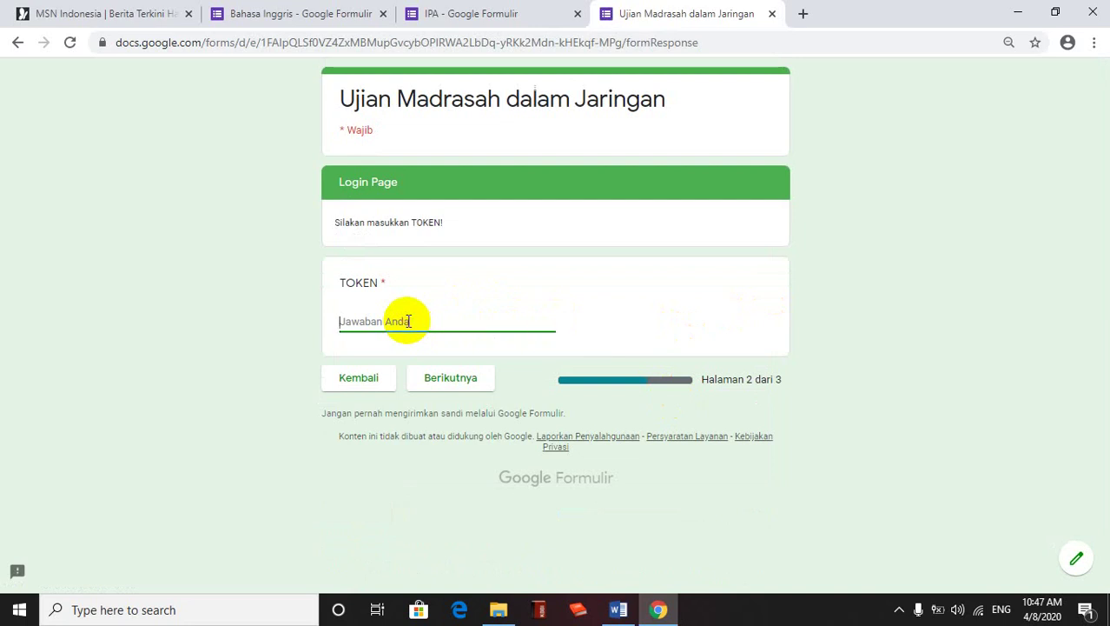
type("APASIH")
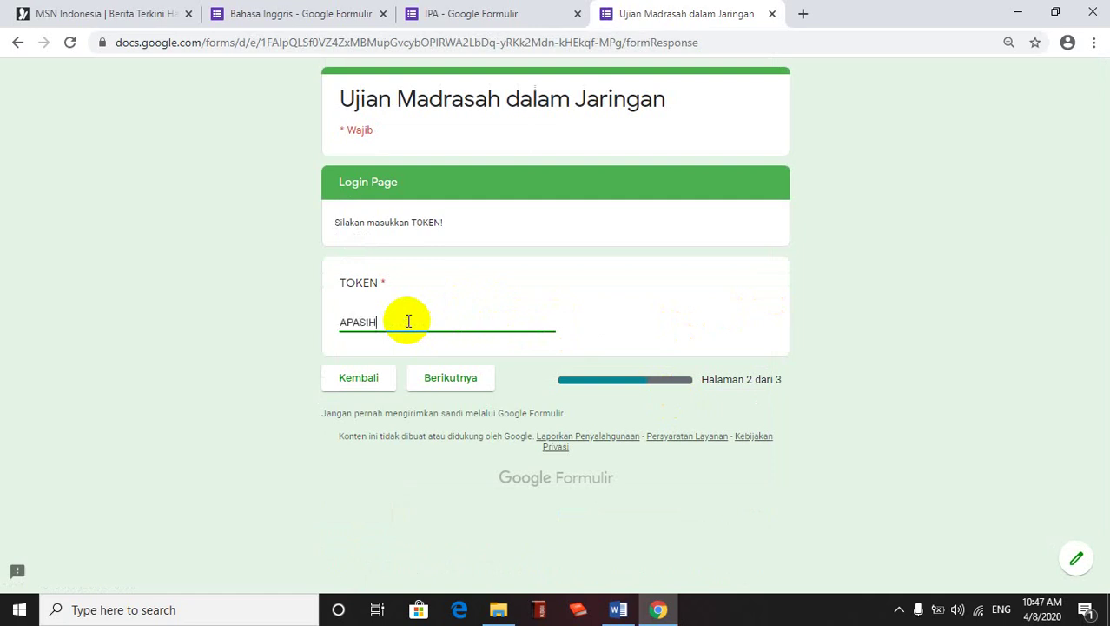
left_click(463, 379)
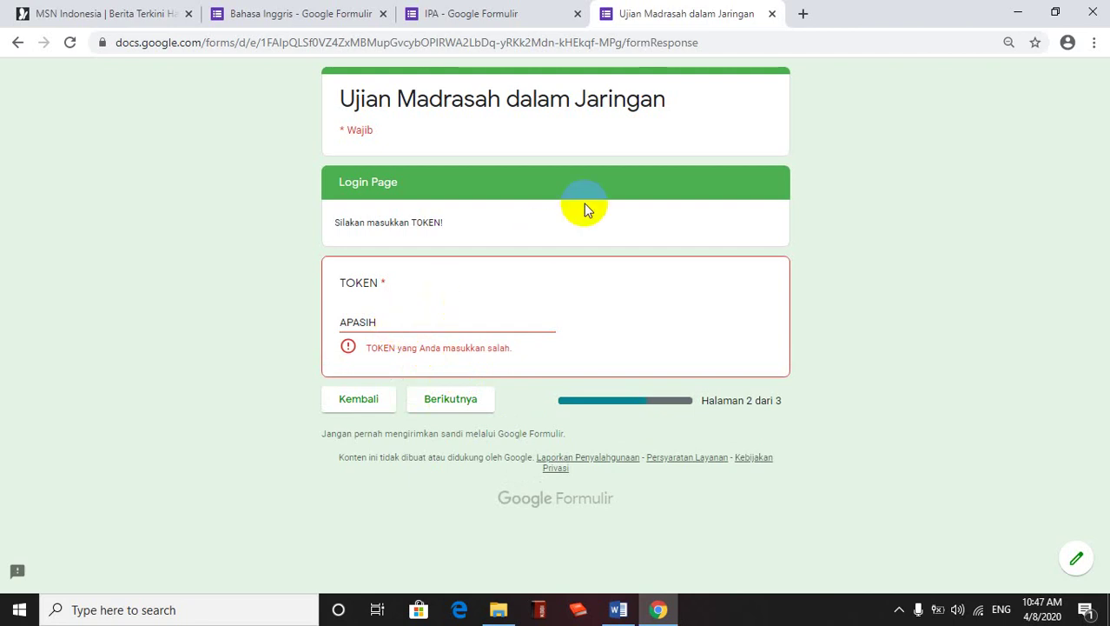
Close the quiz preview tab, confirming Leave without saving
left_click(773, 15)
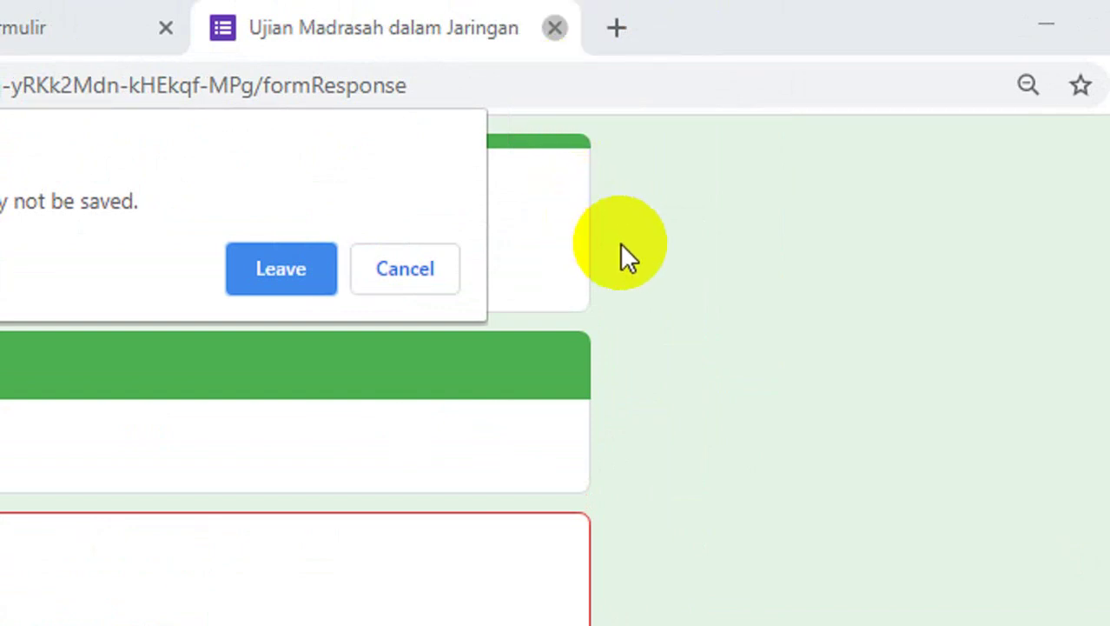
left_click(438, 271)
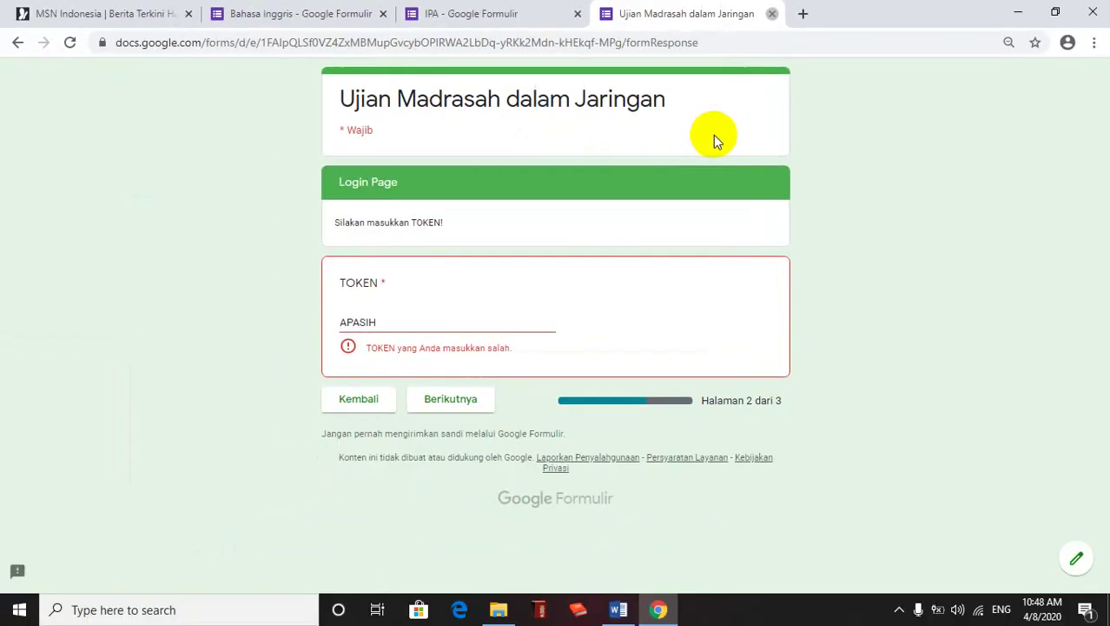
left_click(771, 14)
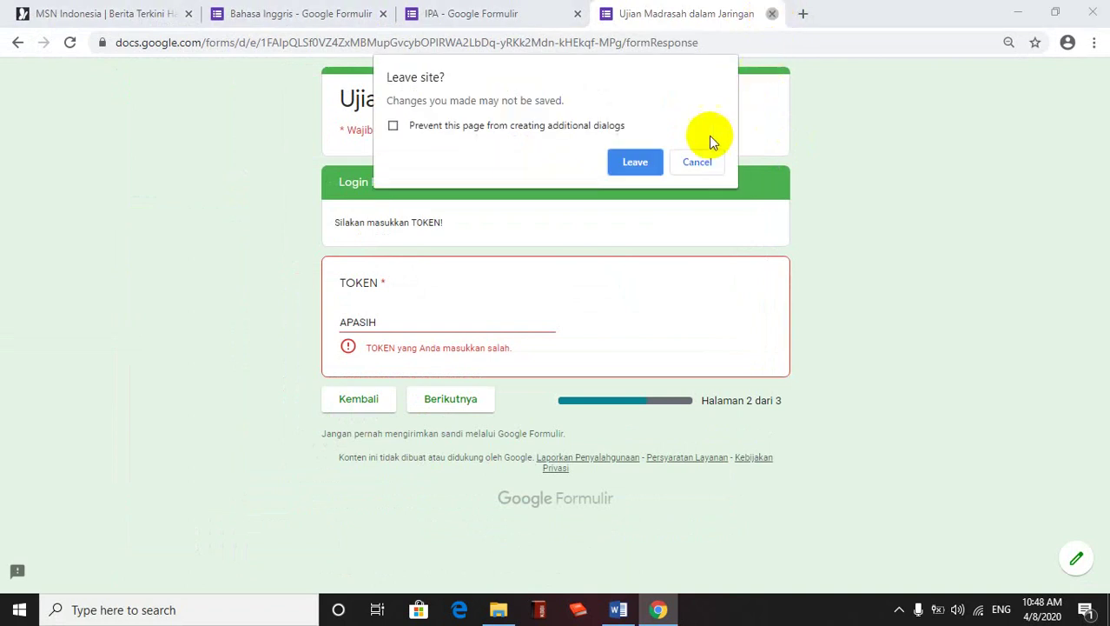
left_click(633, 164)
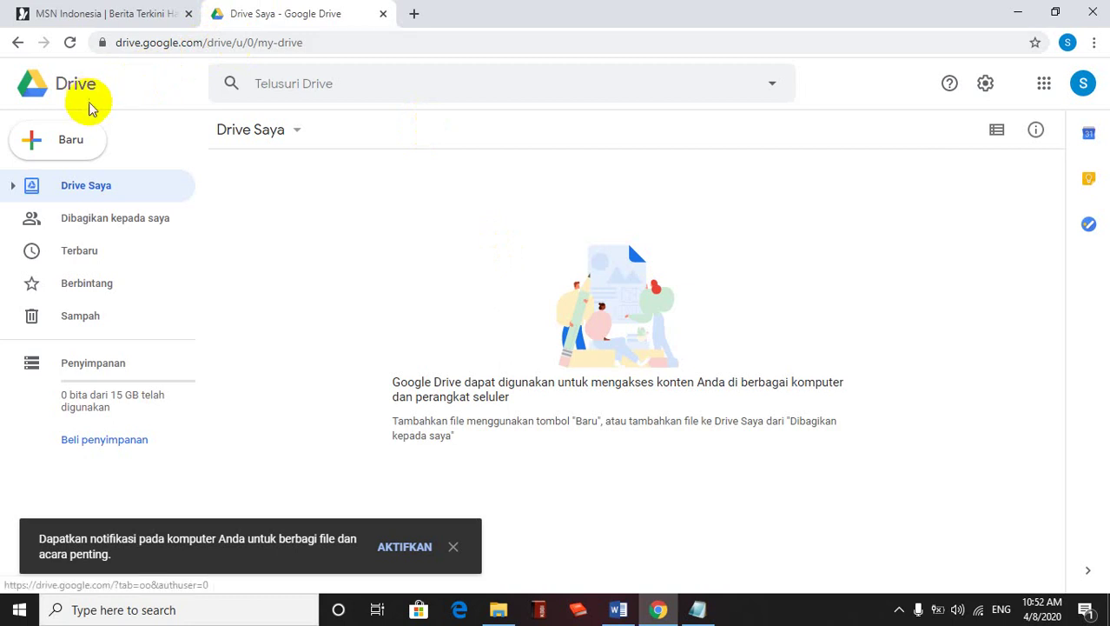
Create a new blank Google Form from Drive via Baru > Lainnya > Google Formulir
left_click(69, 147)
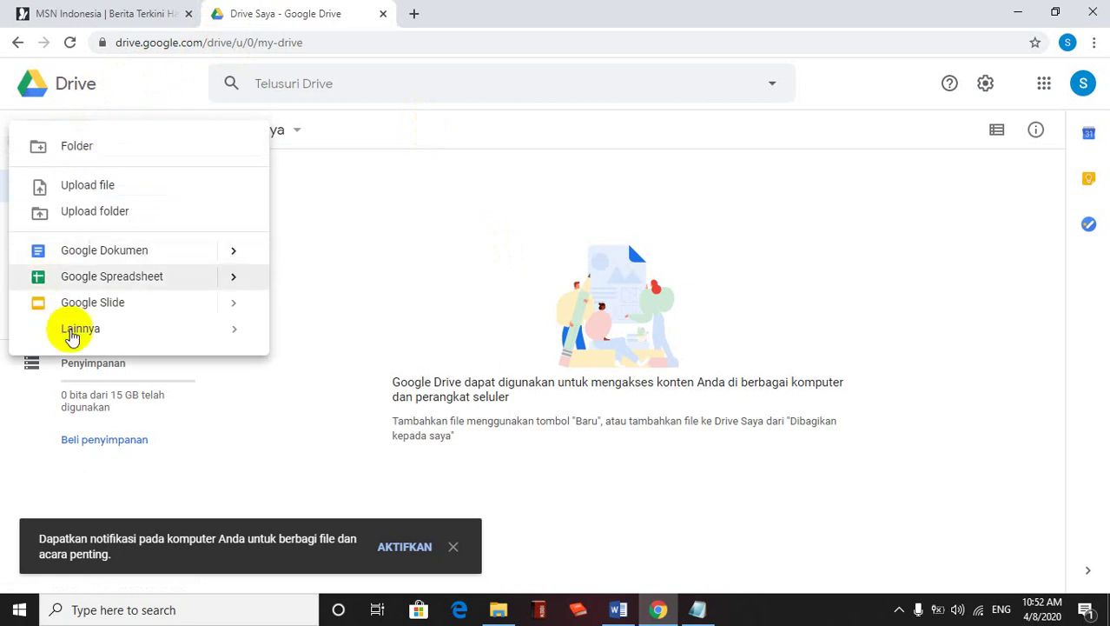
left_click(77, 333)
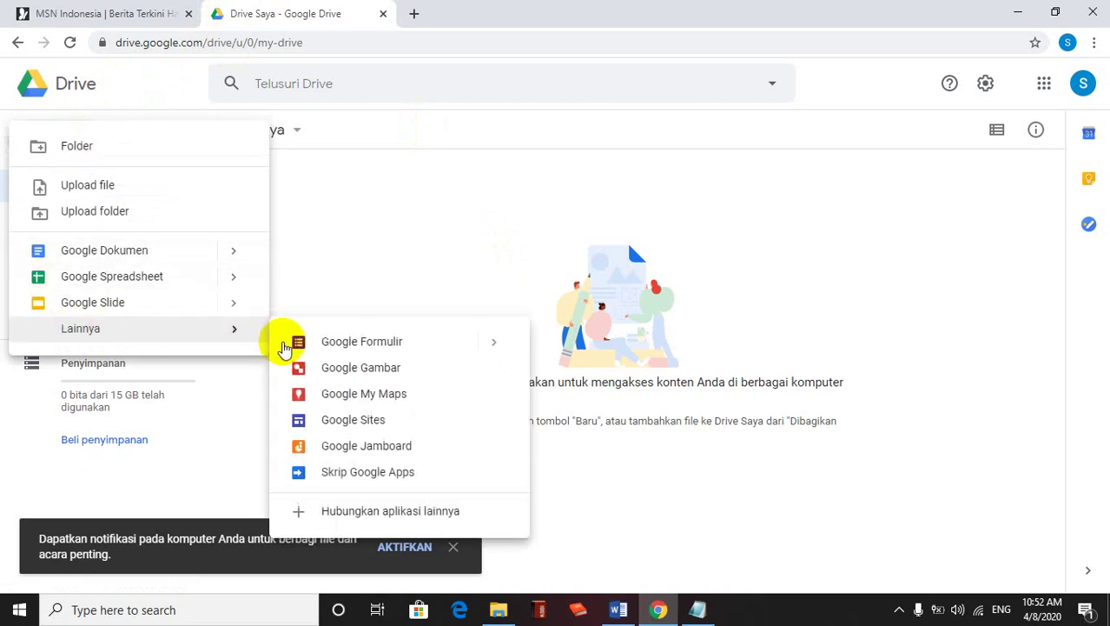
left_click(352, 343)
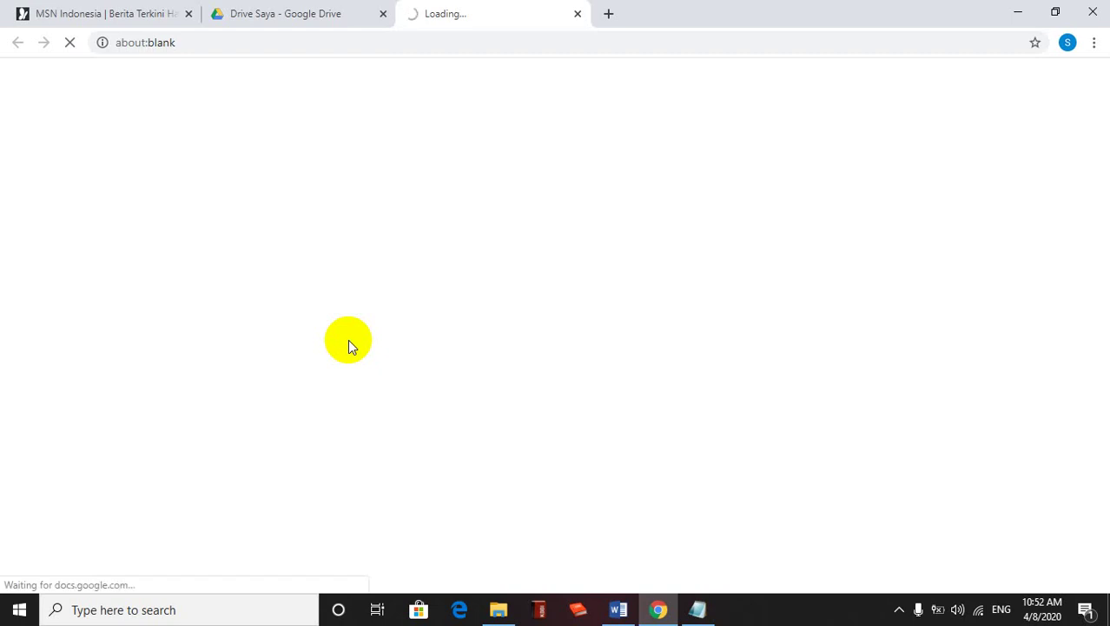
Write the outline '1. Identitas Siswa, 2. TOKEN, 3. Soal' in Notepad, then return to the form
left_click(700, 610)
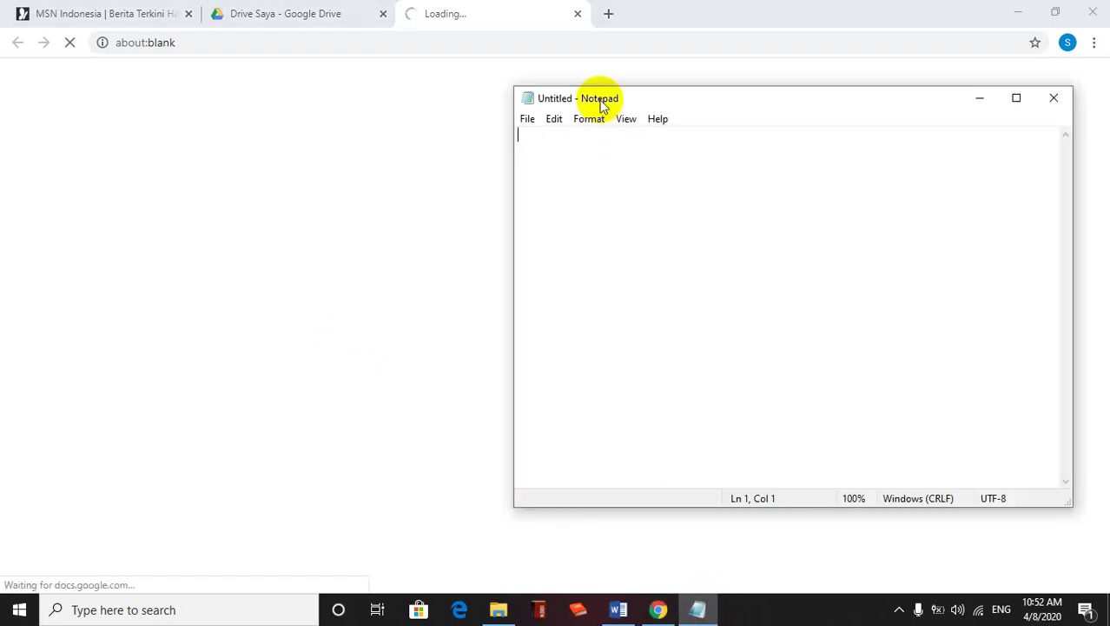
type("1. ")
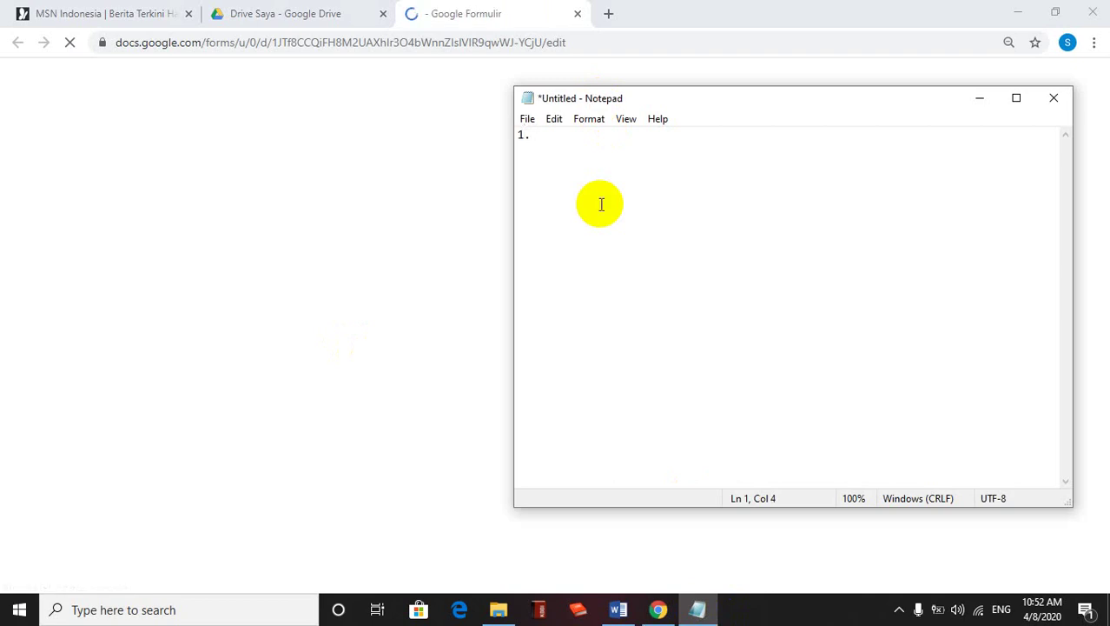
type("Identit")
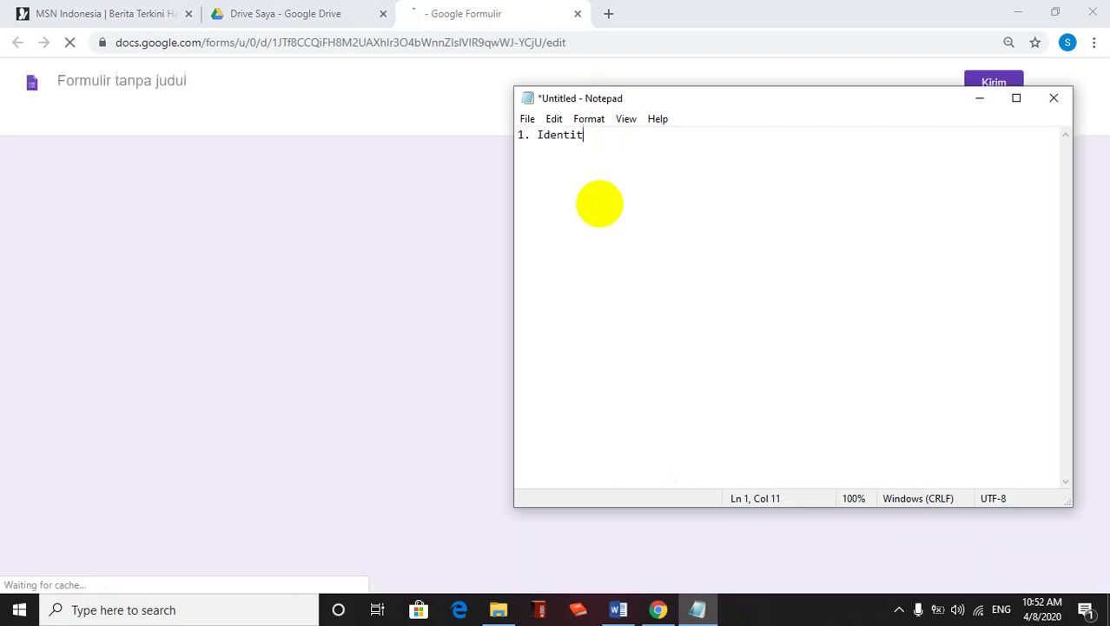
type("as Siswa")
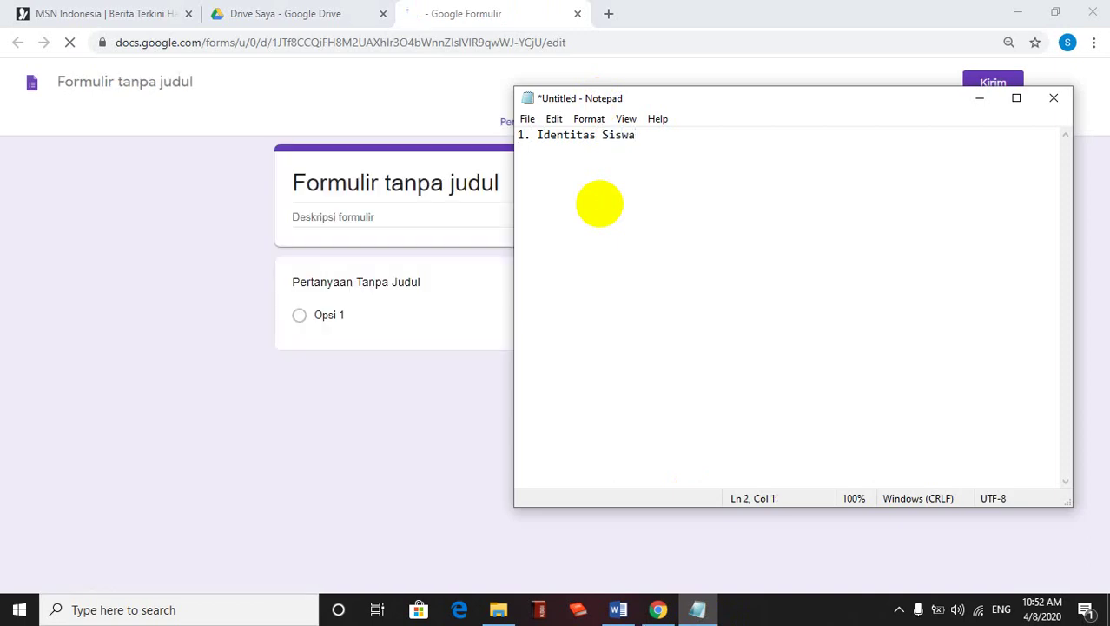
type("2. TOKEN")
key("Return")
type("3. Soal")
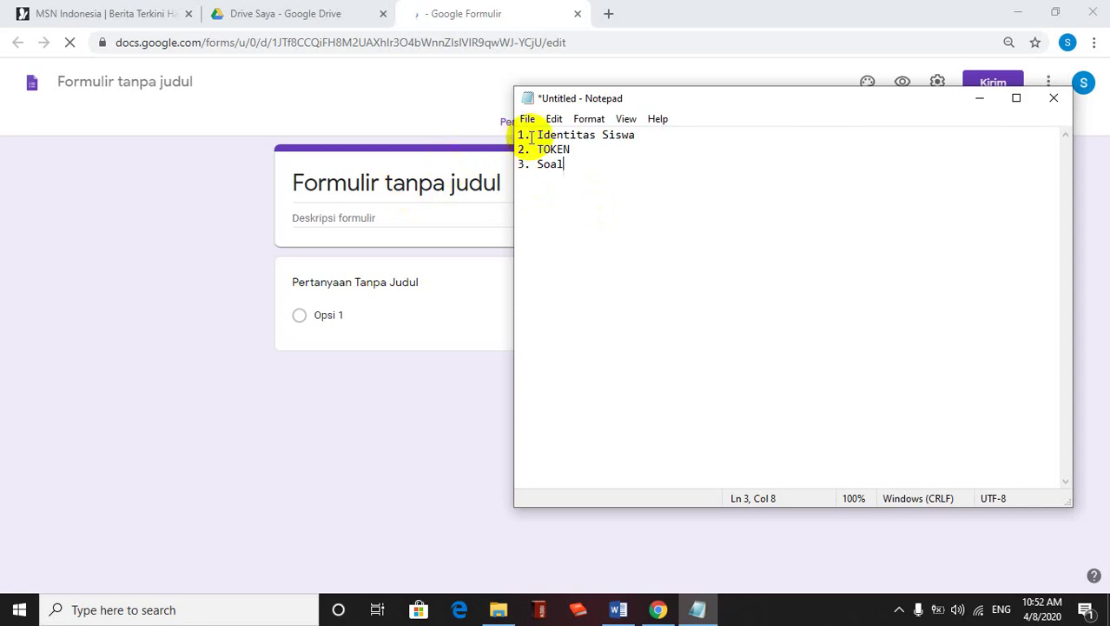
left_click(417, 100)
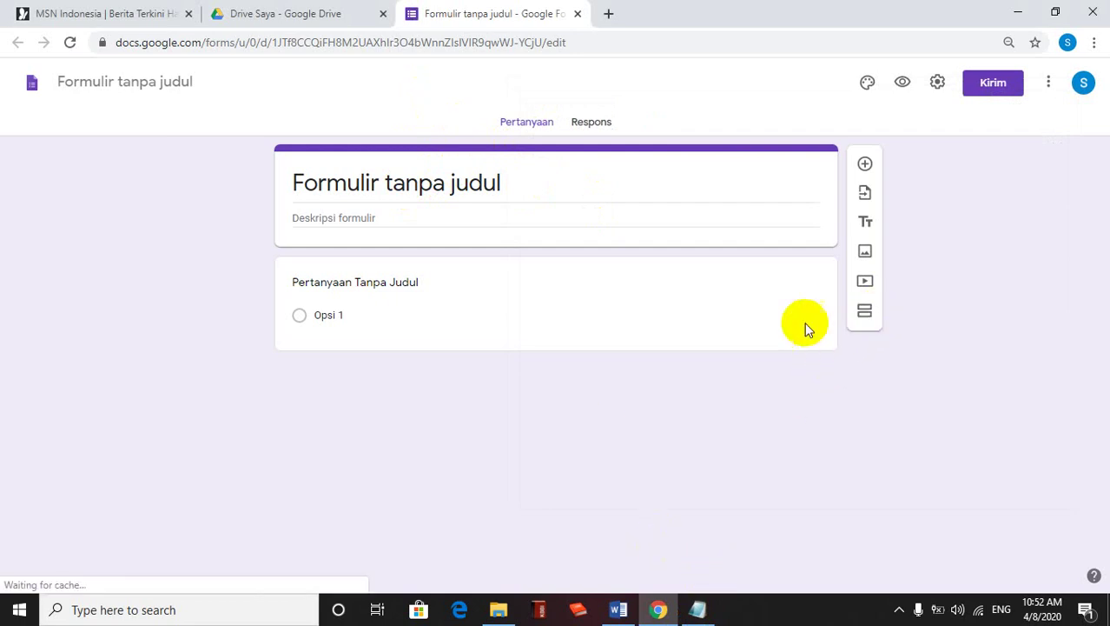
Name the form 'Matematika' and add the description 'Isilah Identitas dengan benar'
left_click(110, 81)
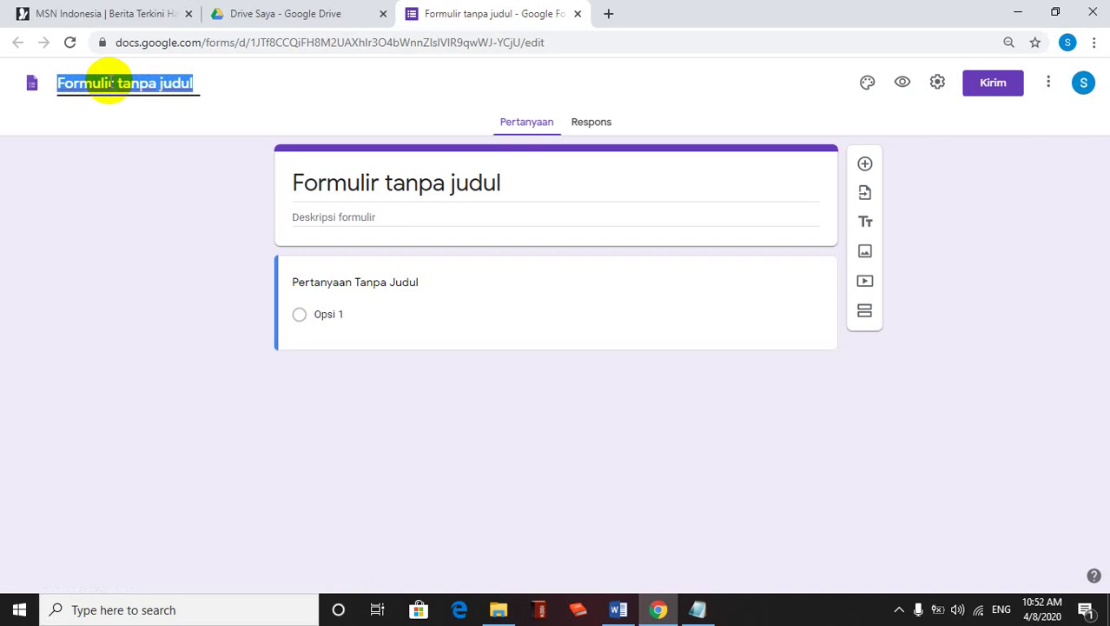
type("Matema")
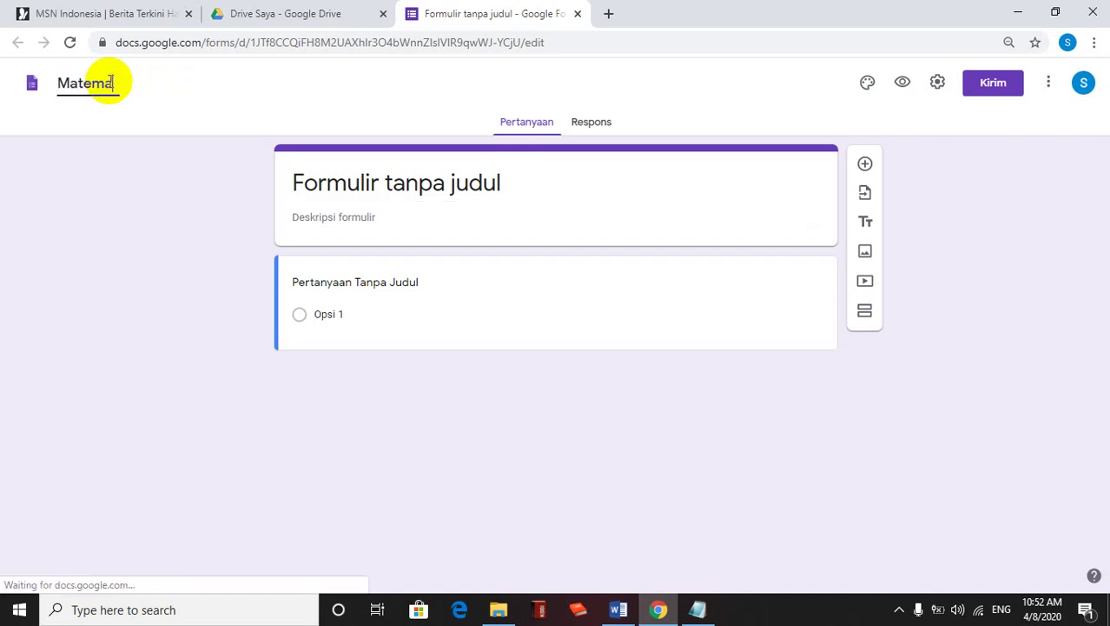
type("tika")
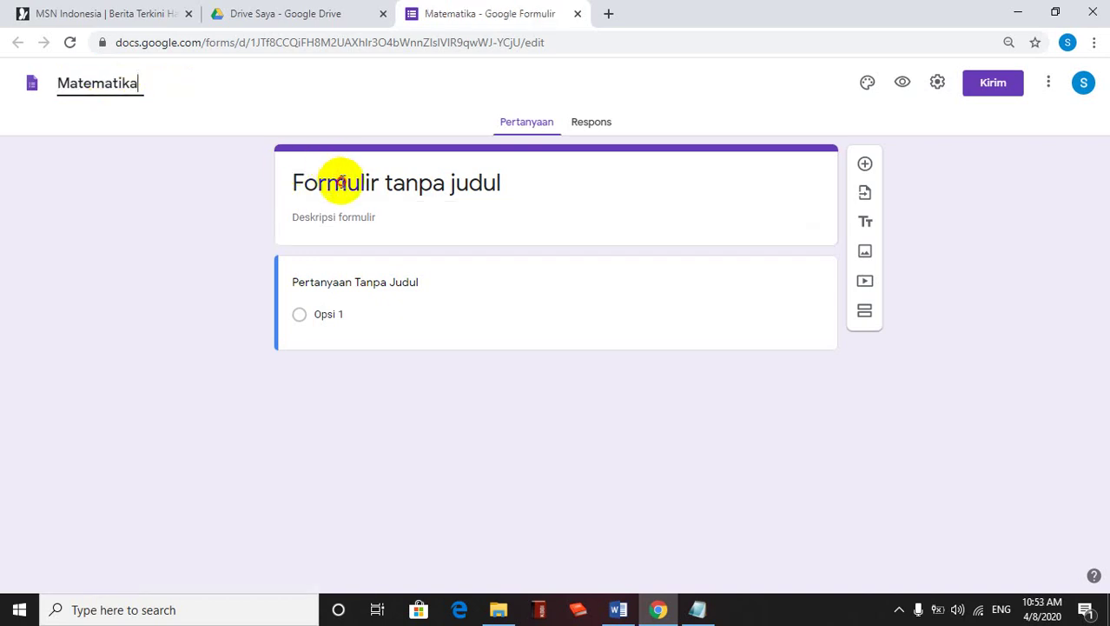
left_click(343, 182)
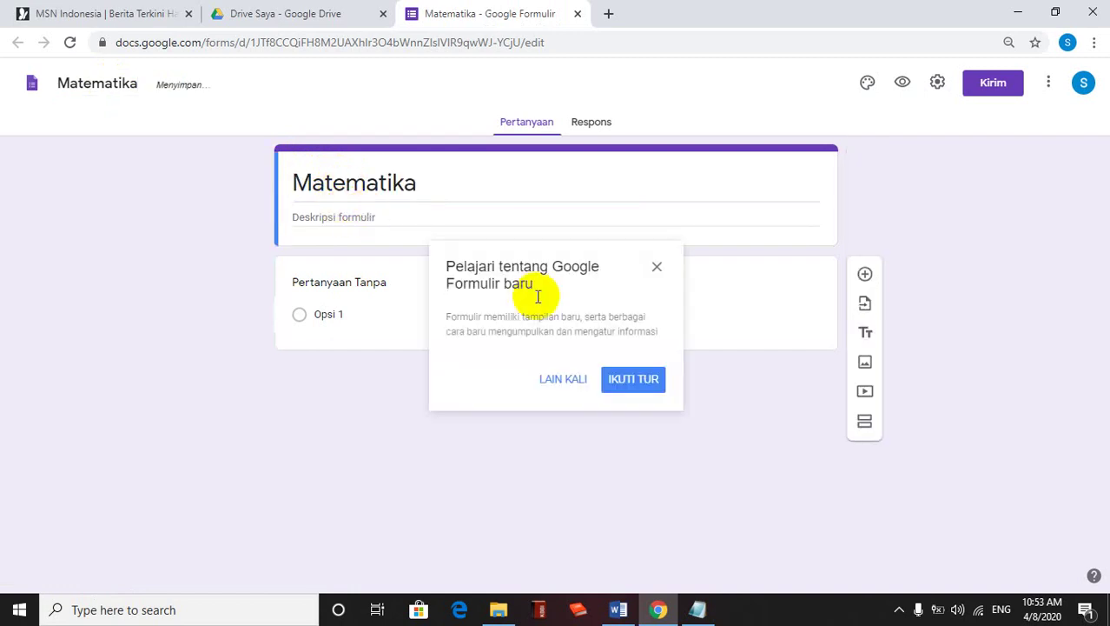
left_click(554, 382)
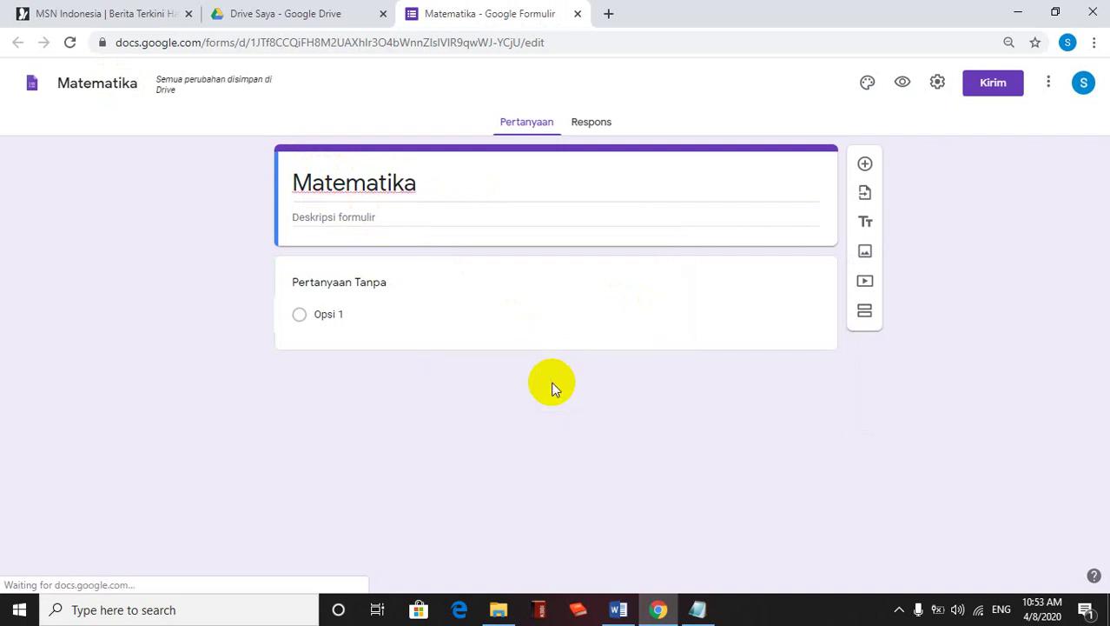
left_click(338, 217)
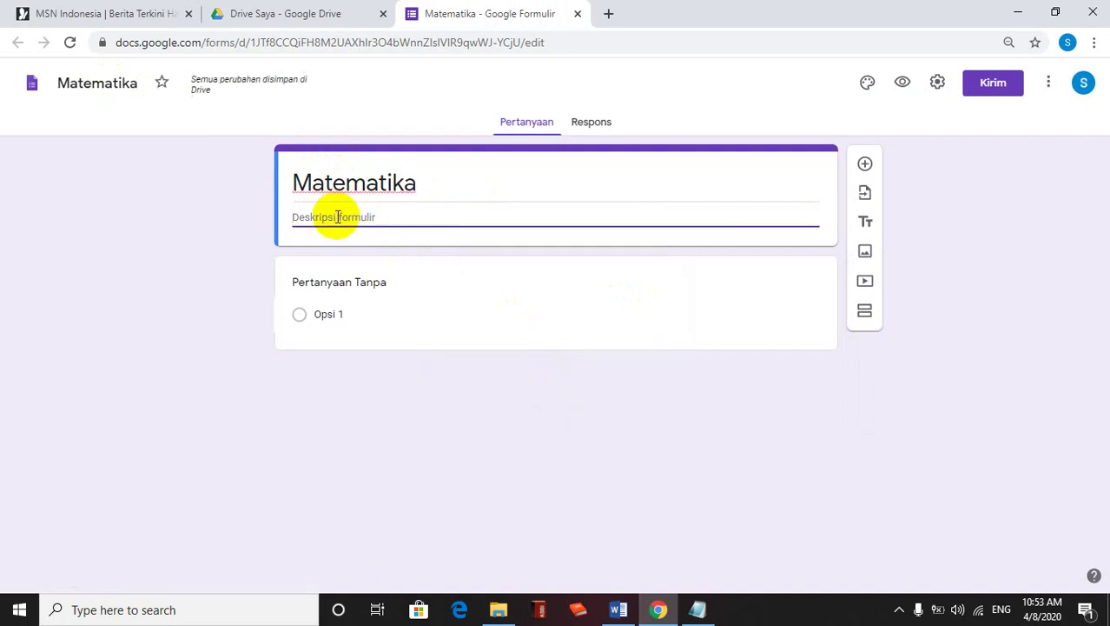
type("Isilah Identita")
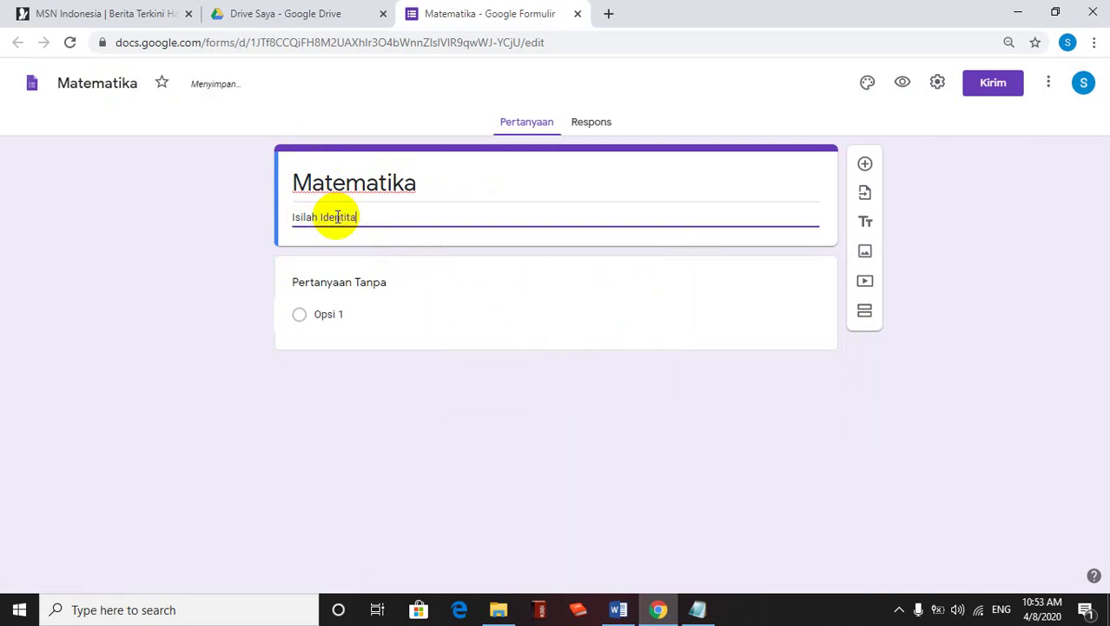
type("s dengan benar!")
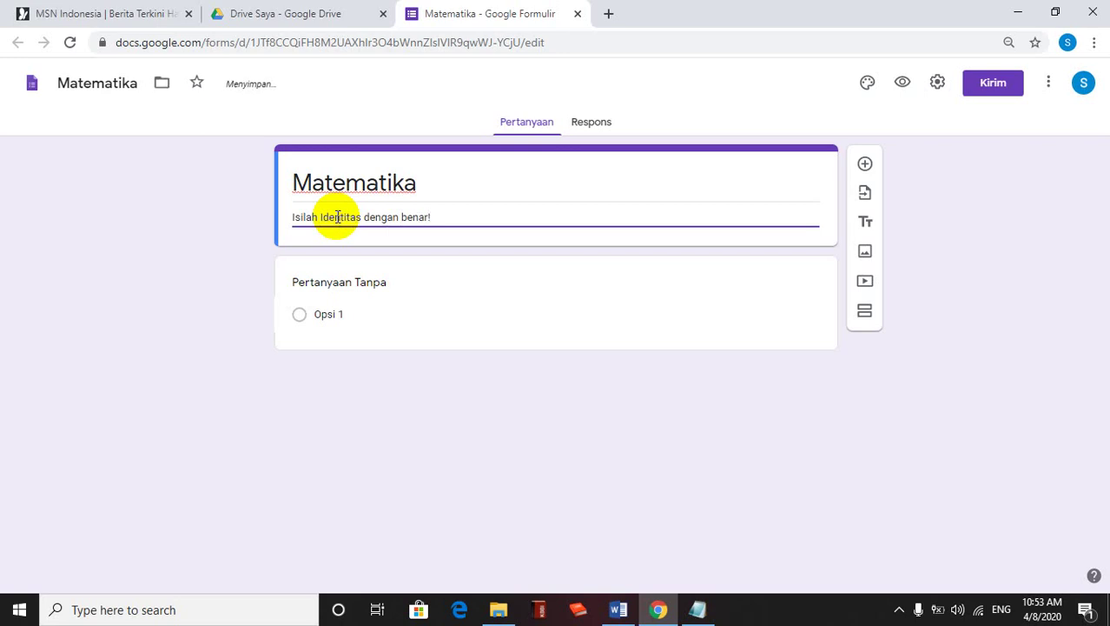
Turn the first questions into required NAMA and NIS short-answer fields
left_click(360, 285)
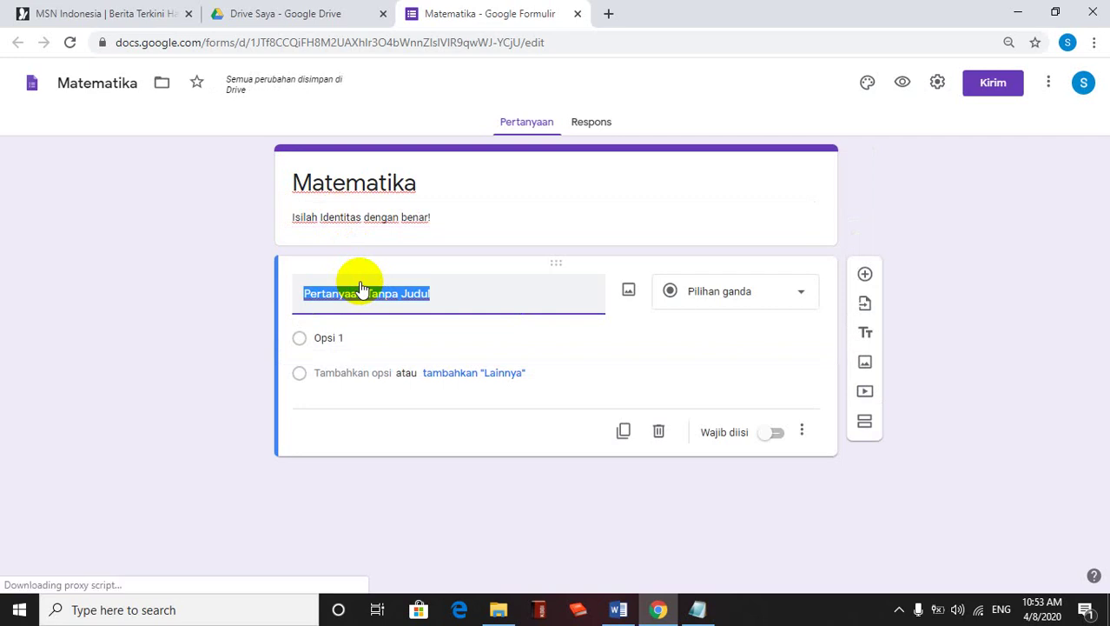
type("NAMA")
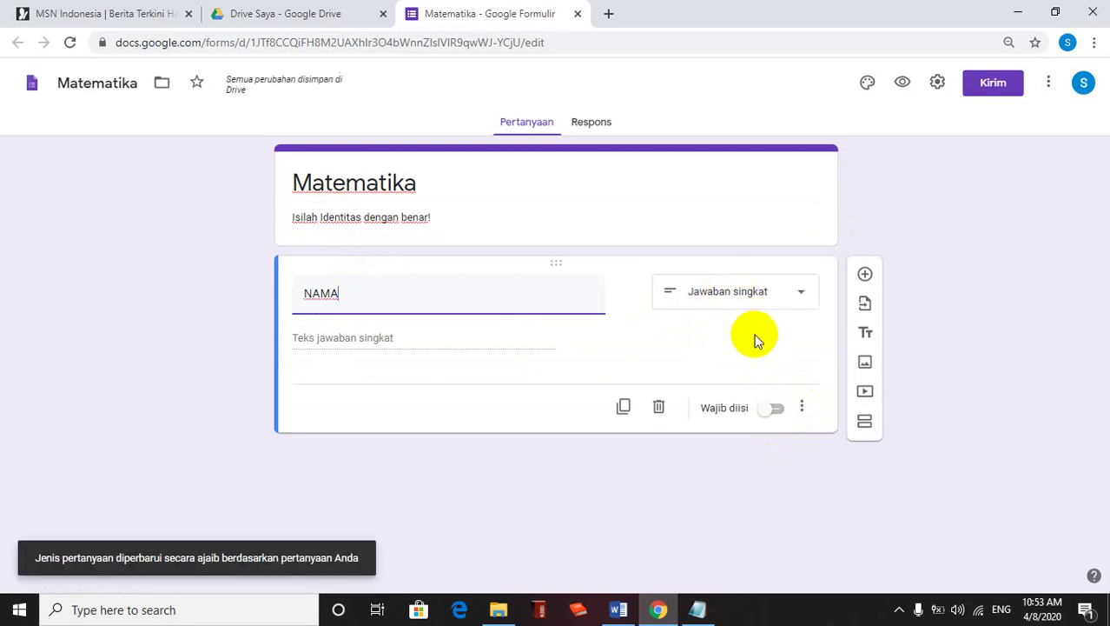
left_click(775, 410)
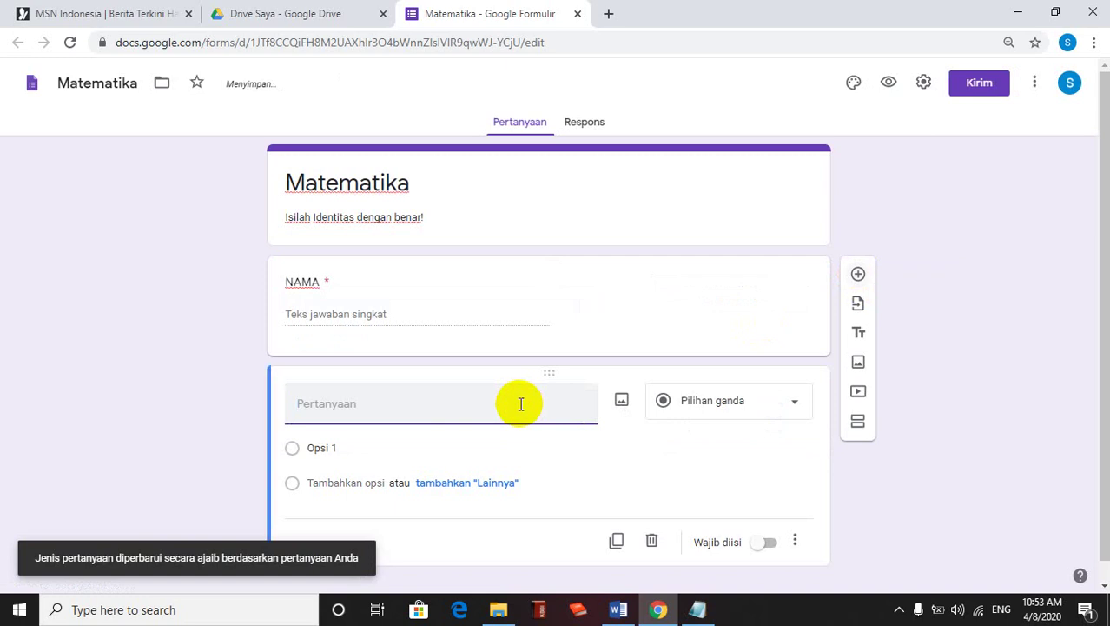
type("NIS")
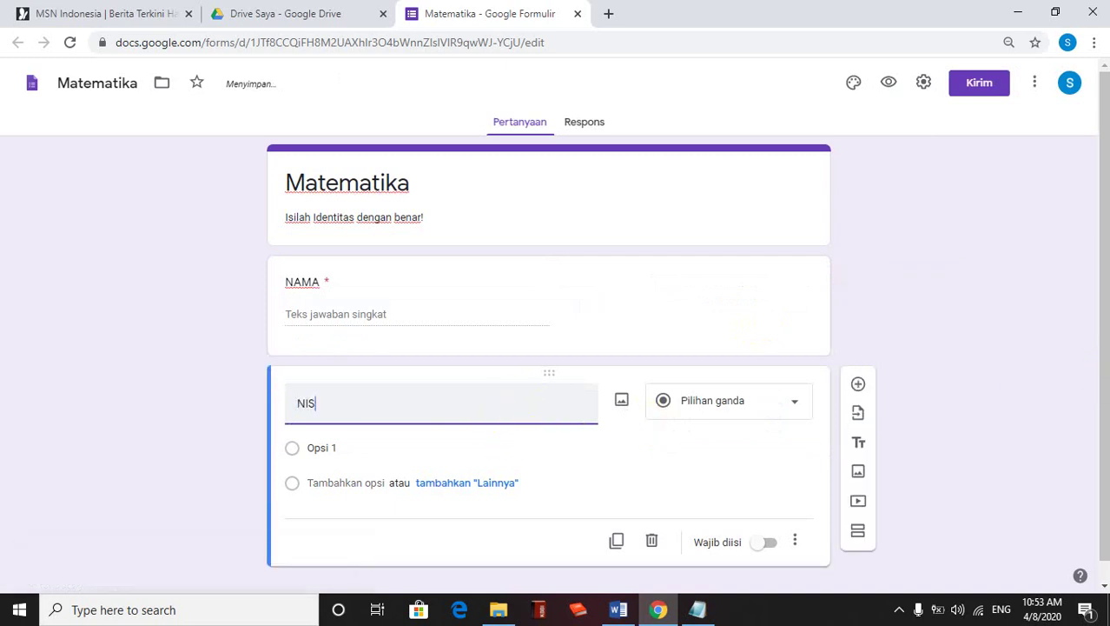
left_click(771, 553)
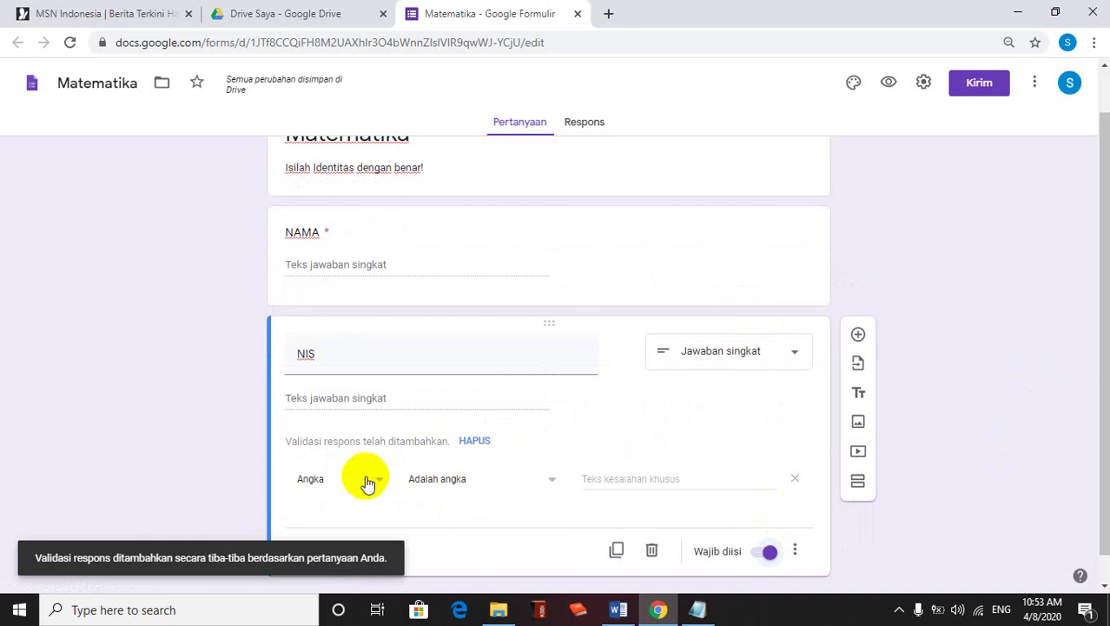
Add a required NISN question that accepts numbers only
left_click(858, 335)
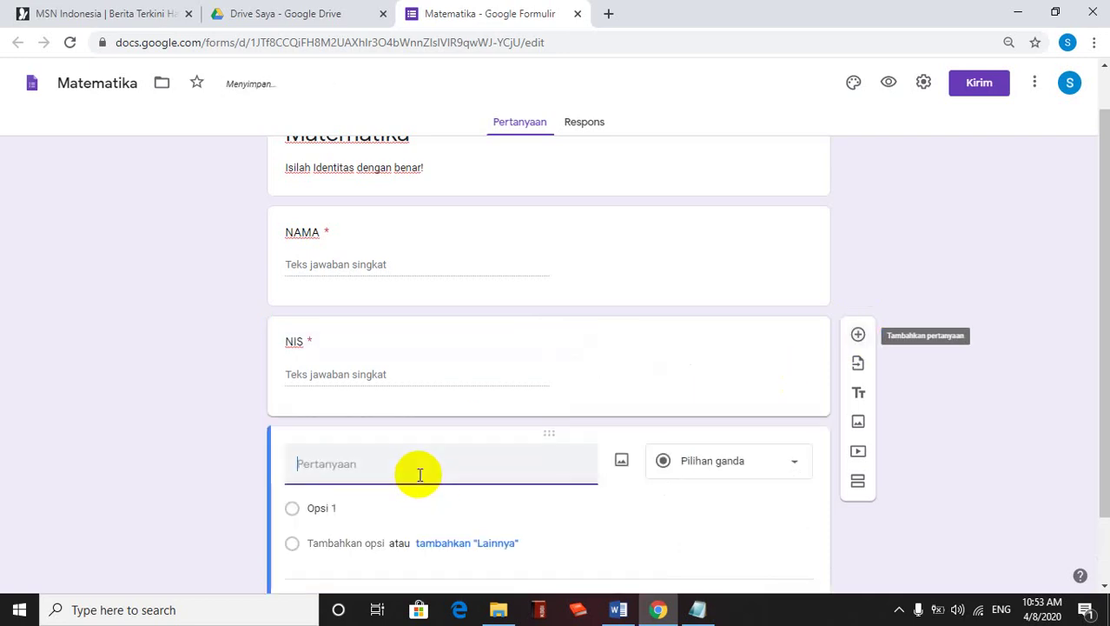
type("NISN")
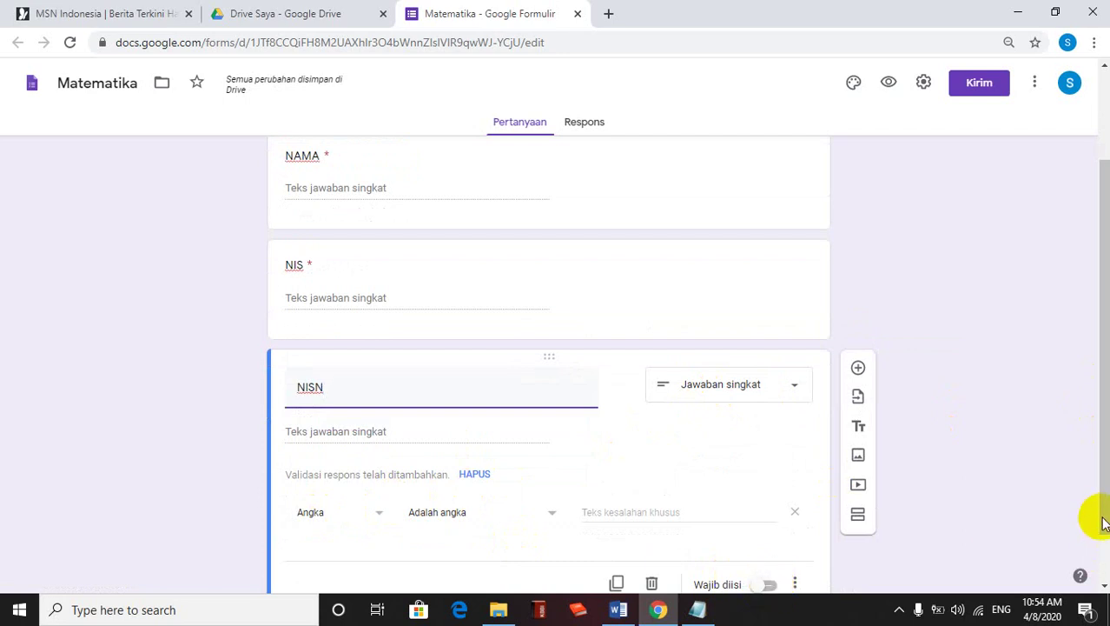
left_click(1102, 555)
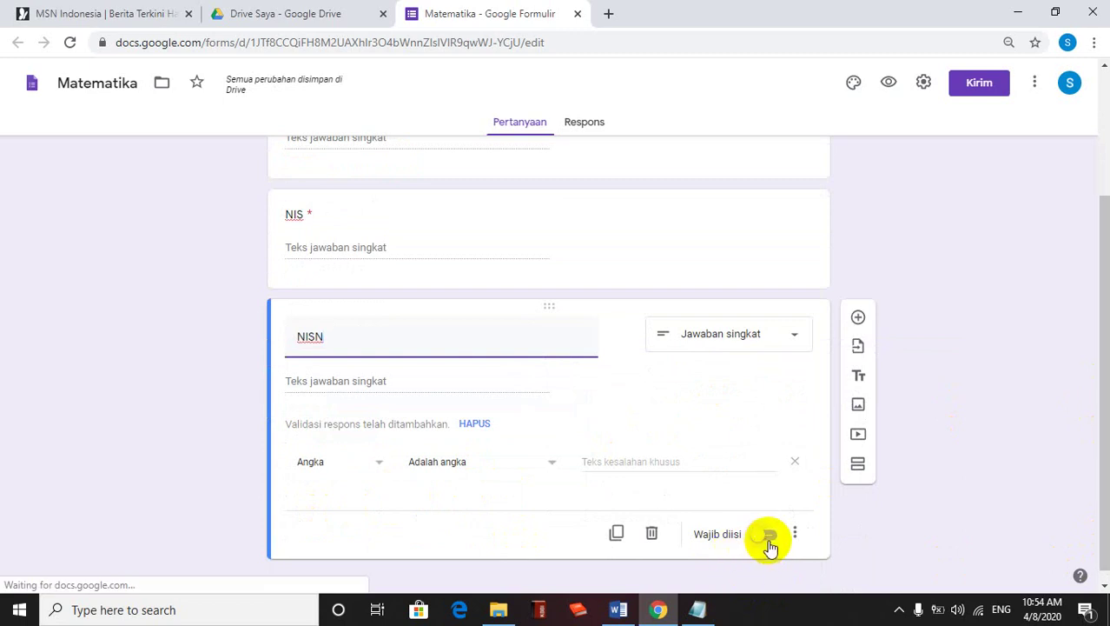
left_click(769, 540)
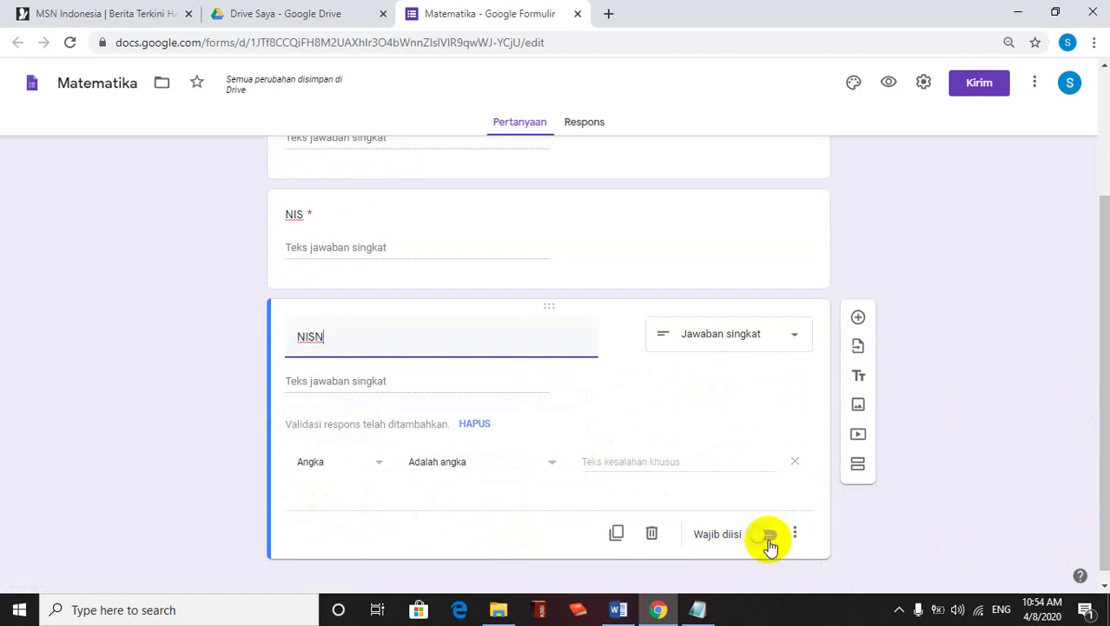
left_click(769, 541)
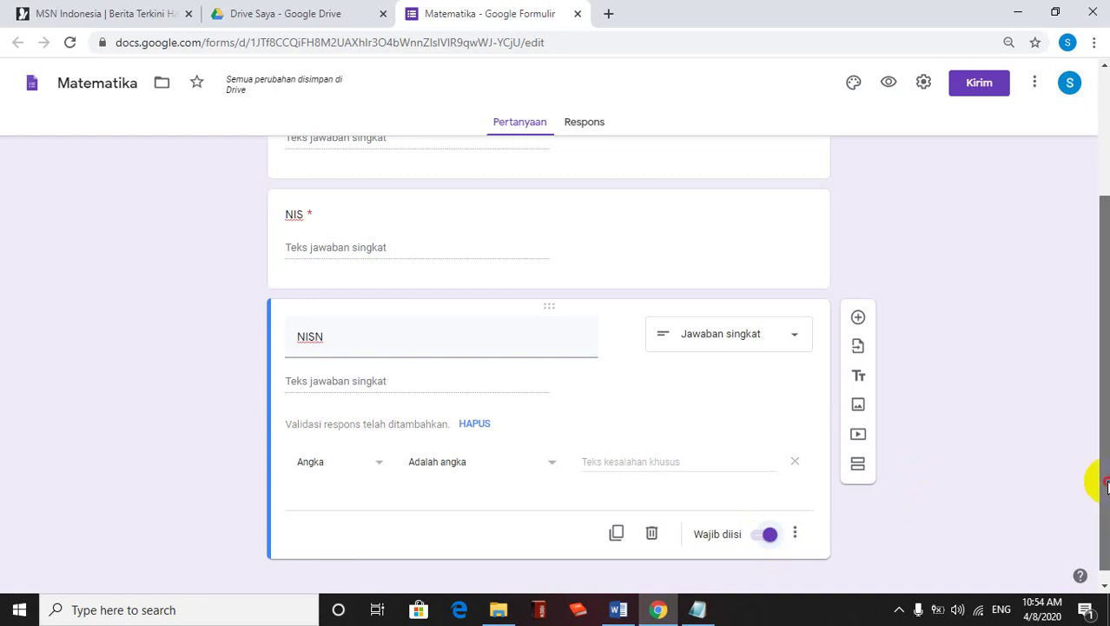
scroll(1093, 479, "up", 2)
scroll(548, 365, "up", 1)
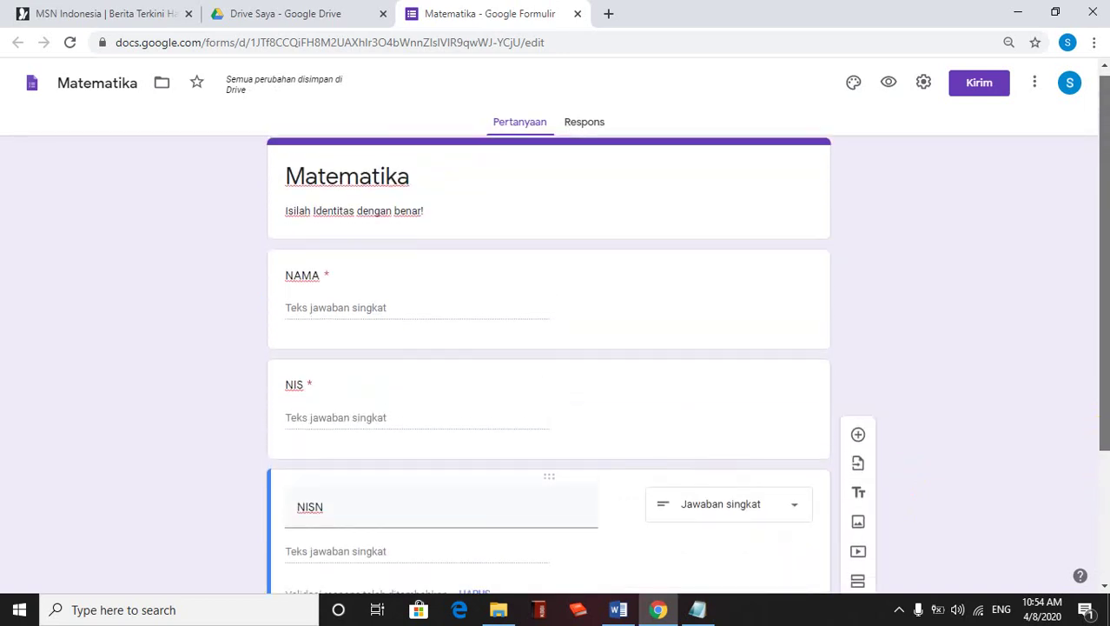
left_click_drag(1105, 361, 1101, 519)
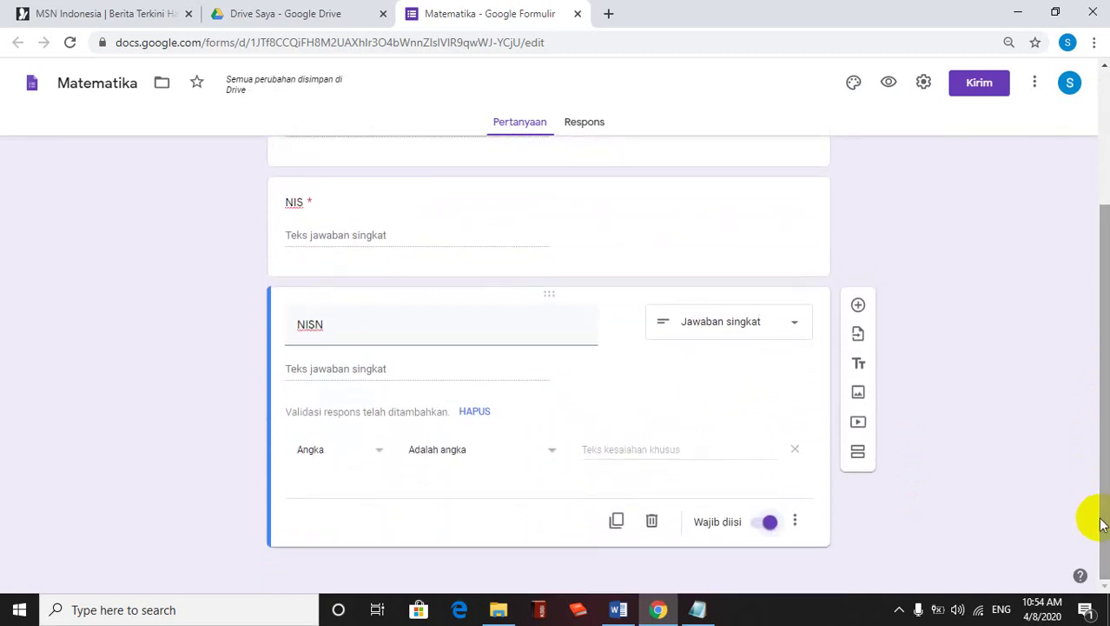
Add a 'LOGIN PAGE' section described 'Masukkan TOKEN!' with a new blank question inside
left_click(858, 453)
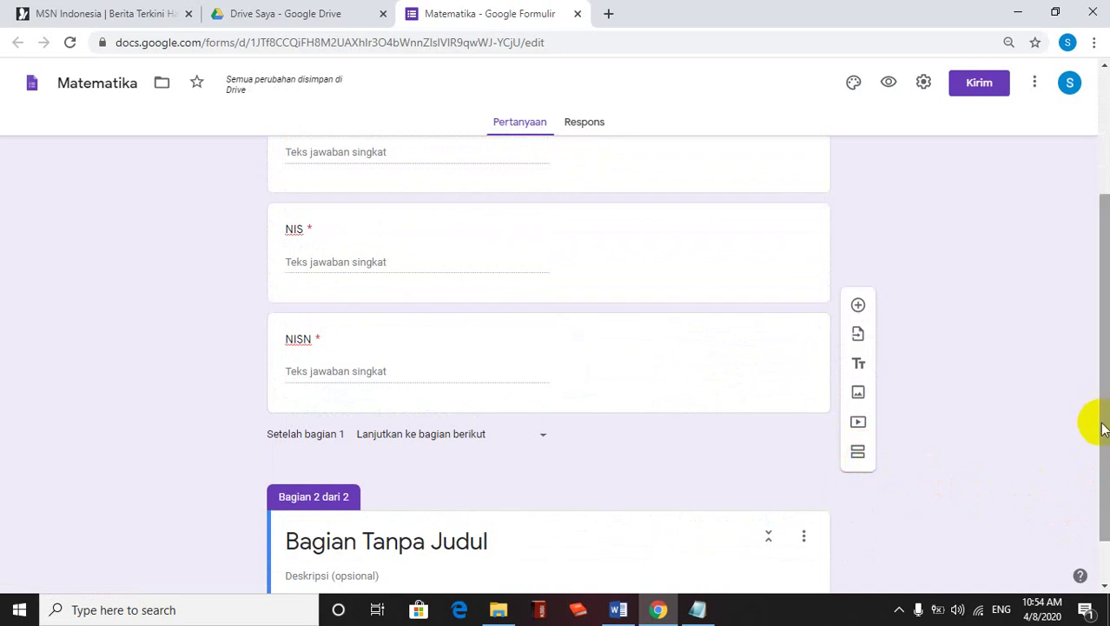
left_click_drag(1106, 426, 1105, 496)
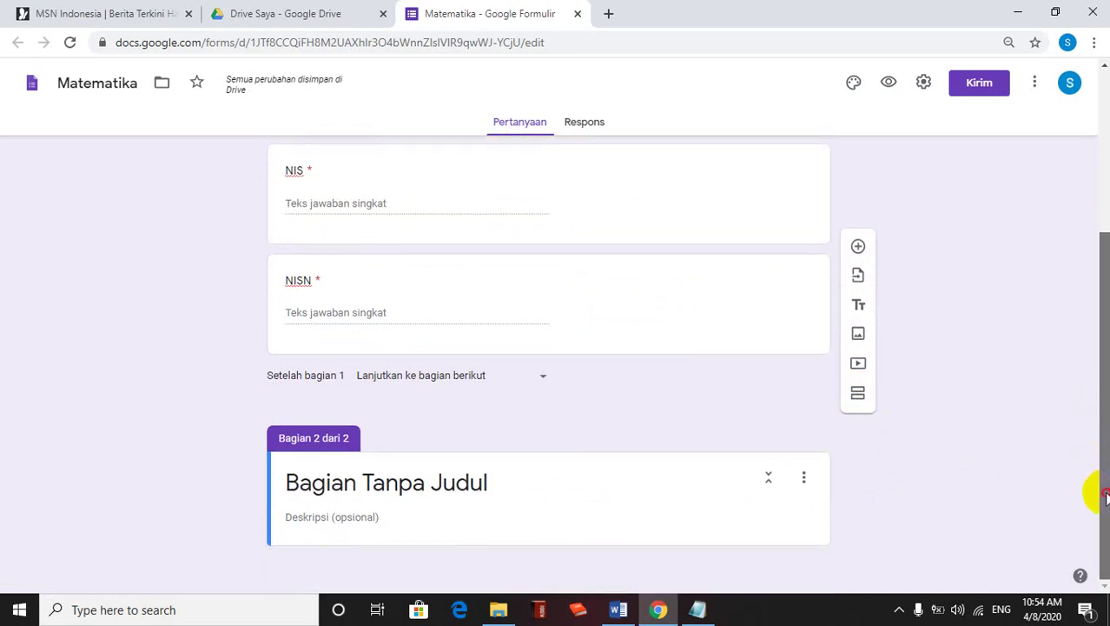
left_click(483, 491)
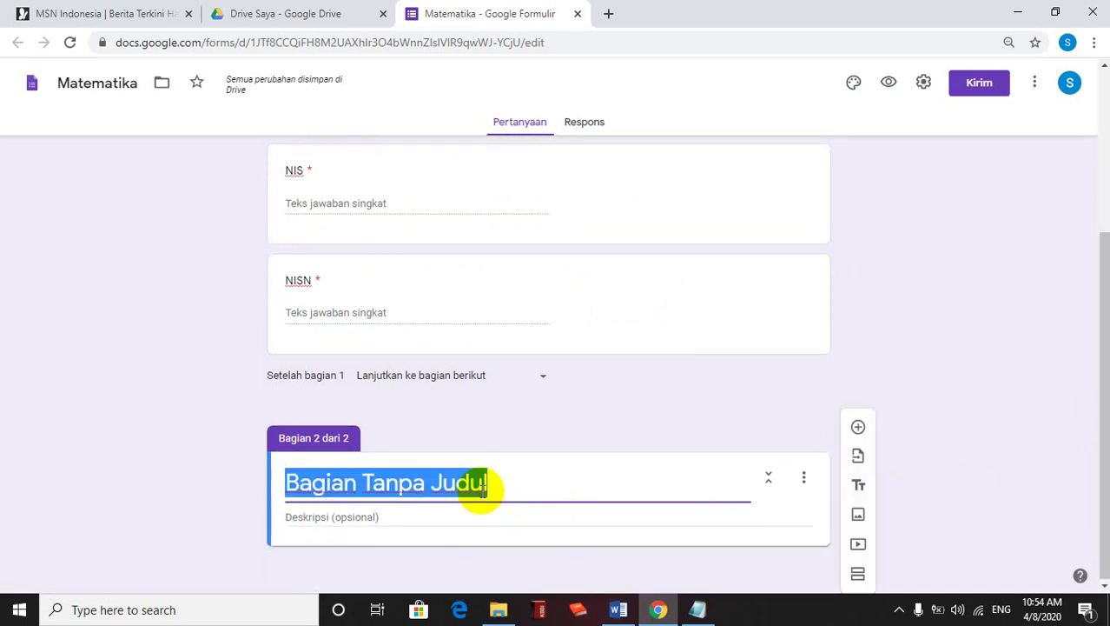
type("LOGI")
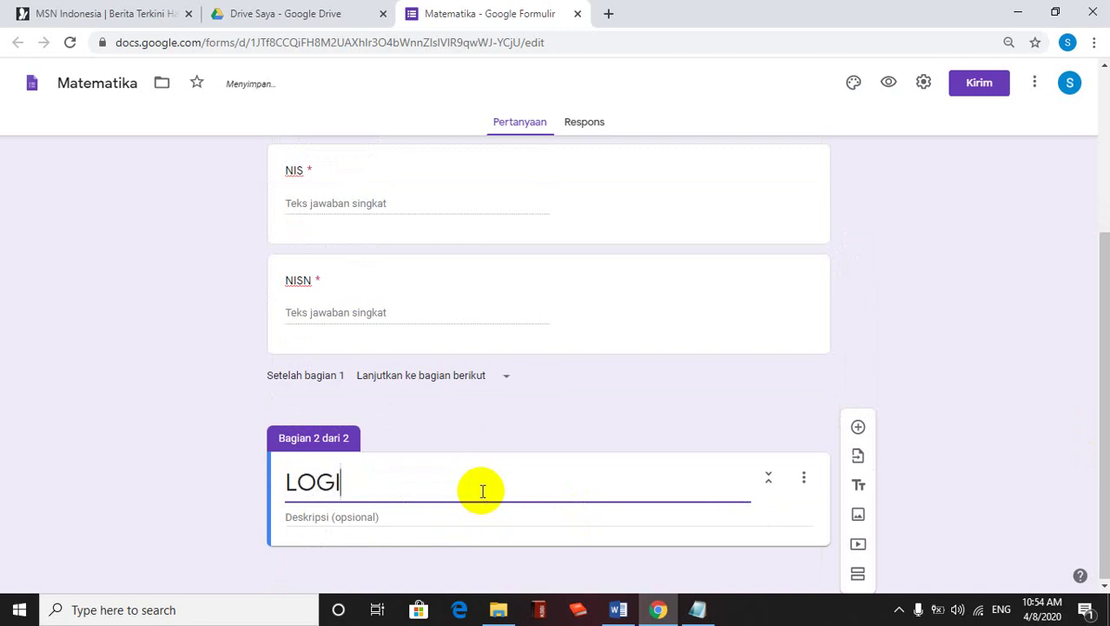
type("N PAGE")
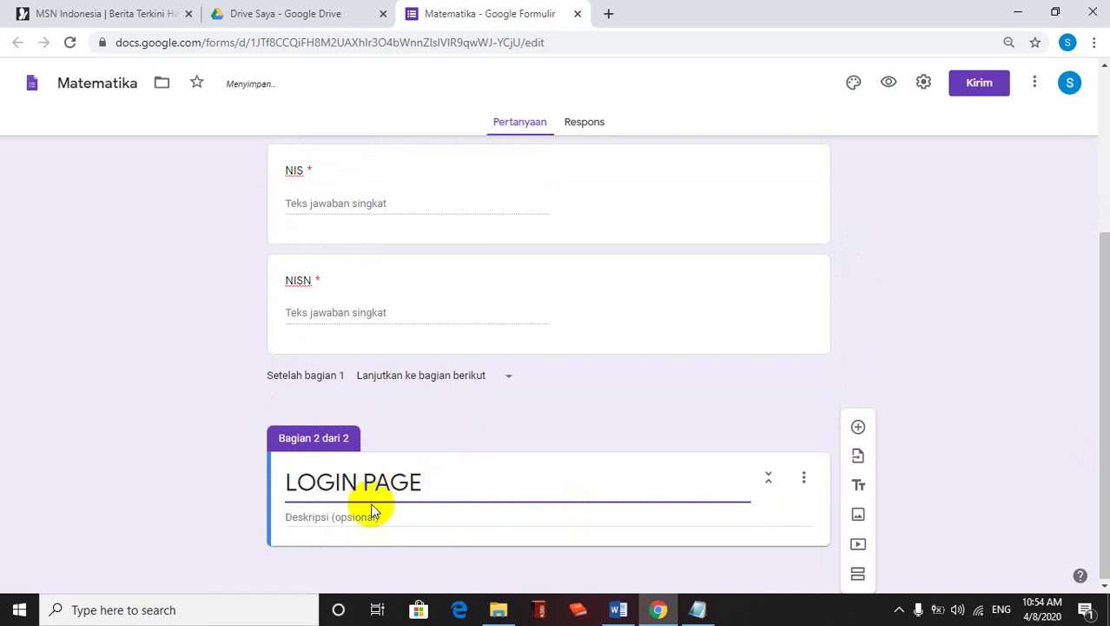
left_click(362, 513)
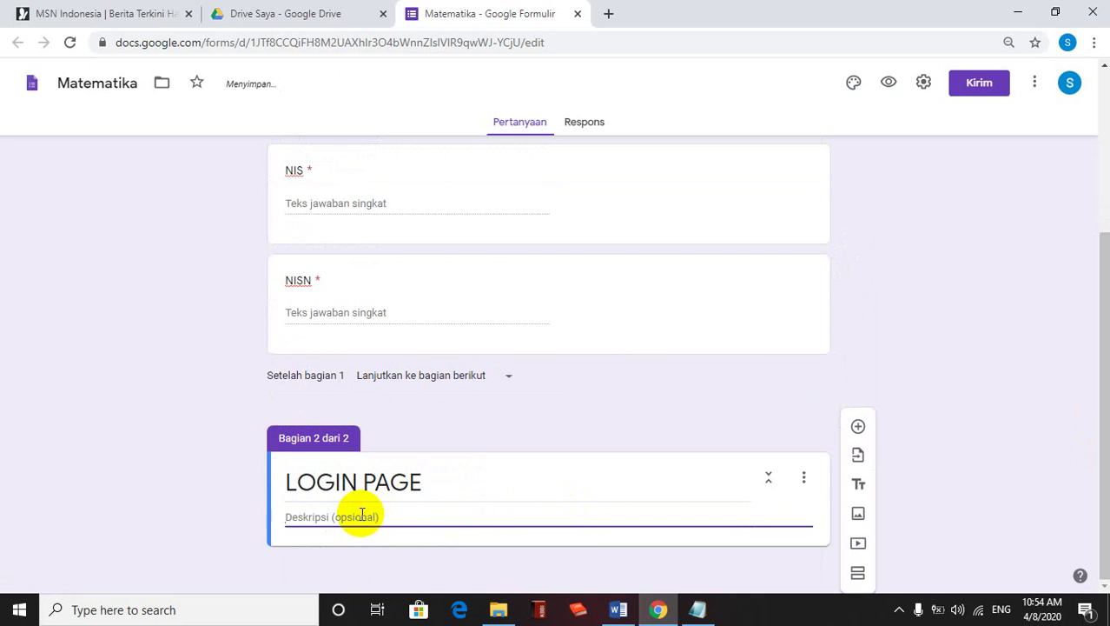
type("Masu")
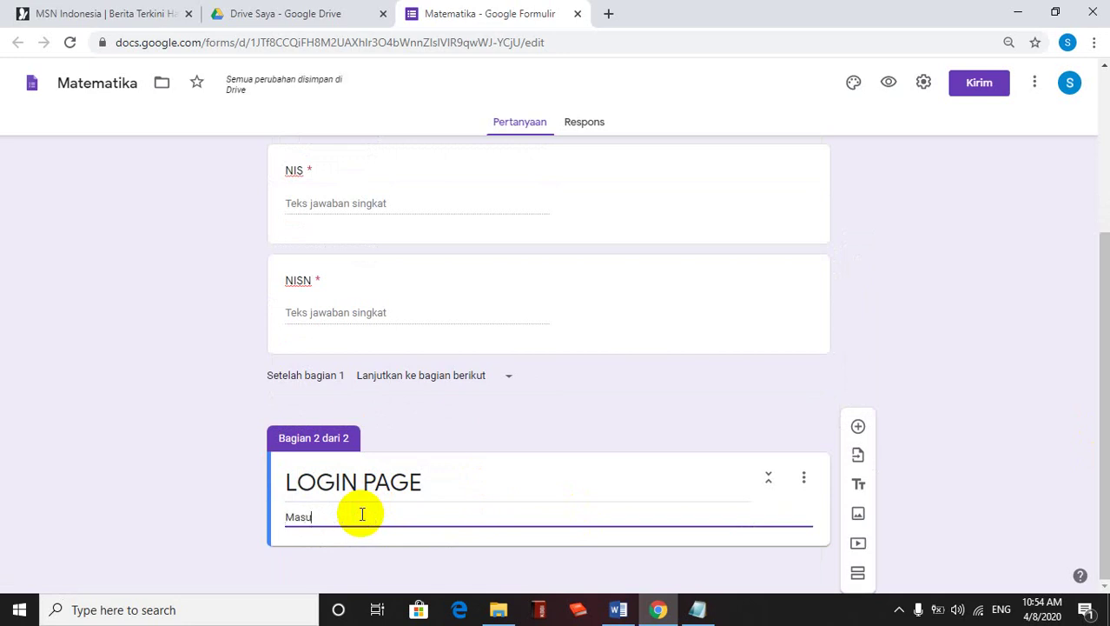
type("kkan TOKEN!")
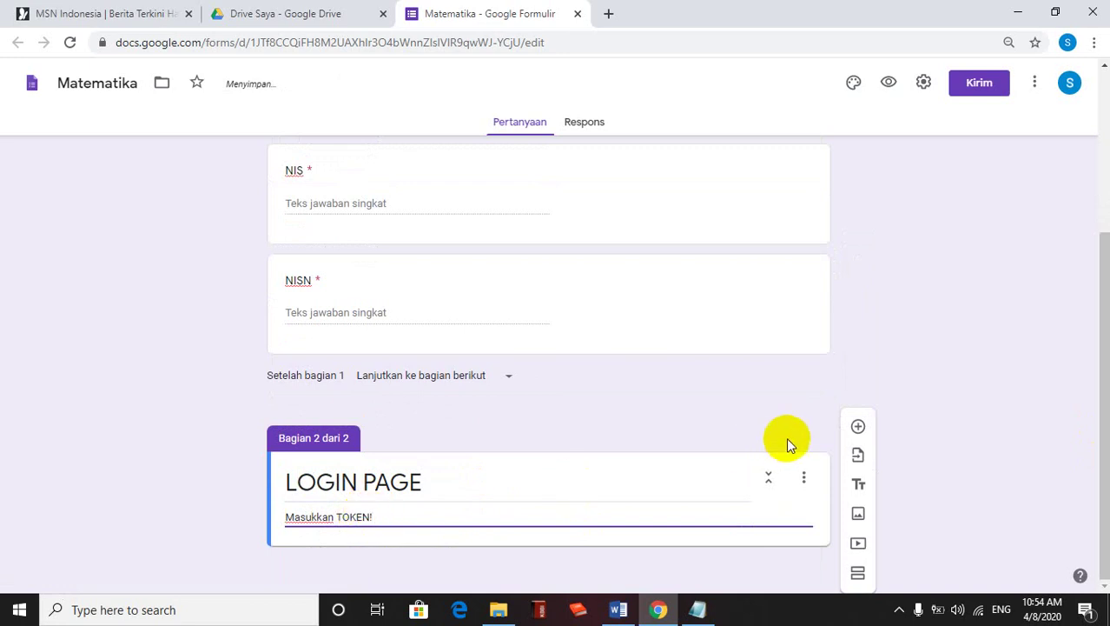
left_click(858, 429)
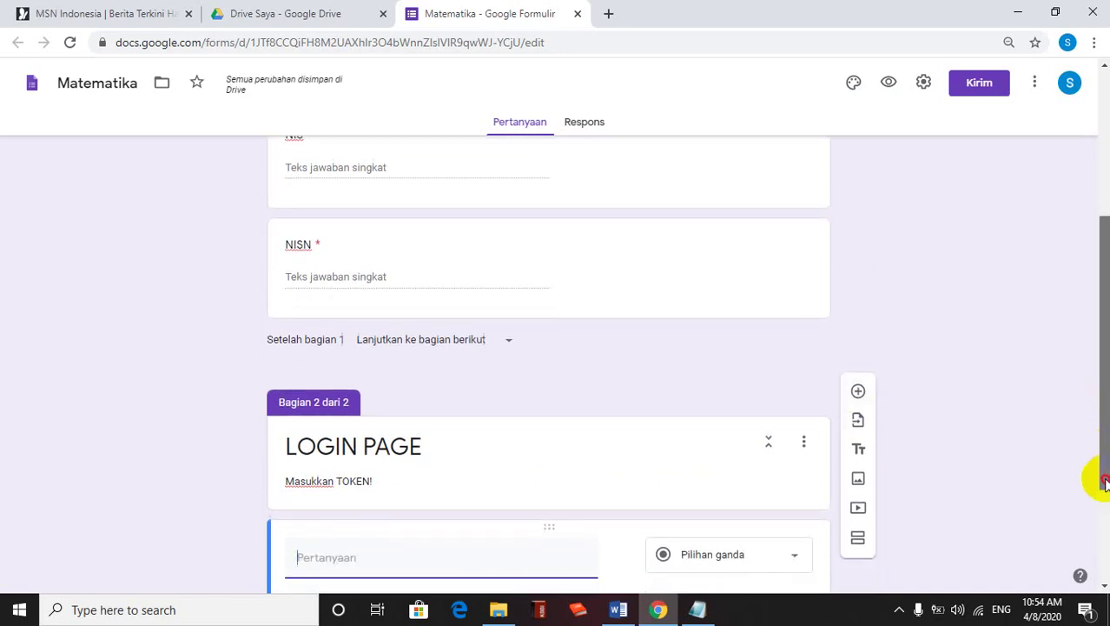
Title the question TOKEN, make it required, and give it a text response validation
left_click(1104, 563)
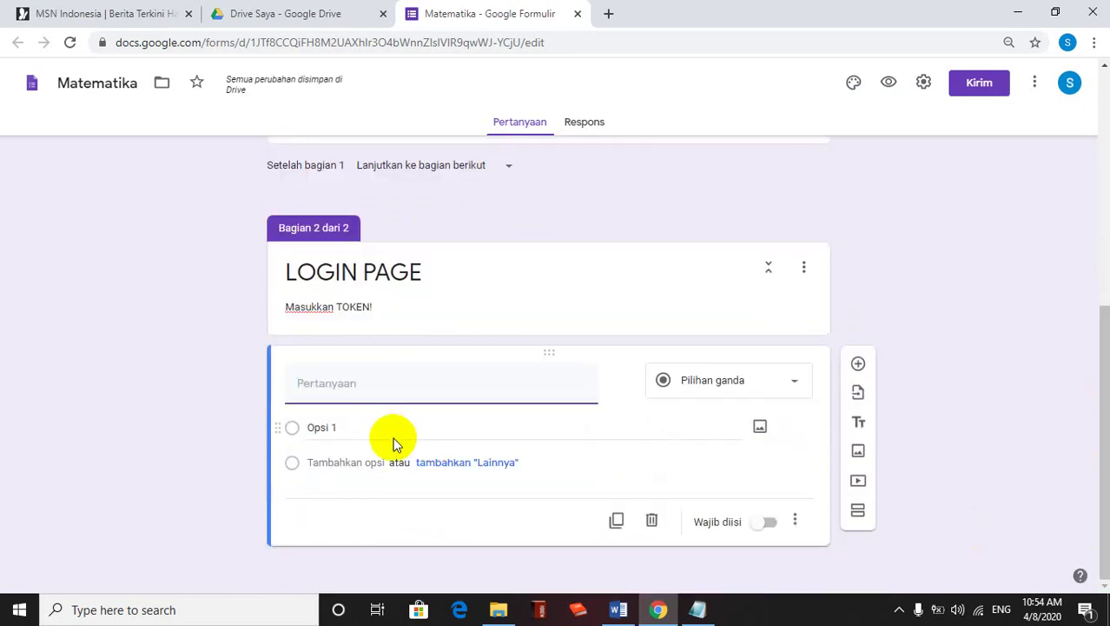
type("TOKEN")
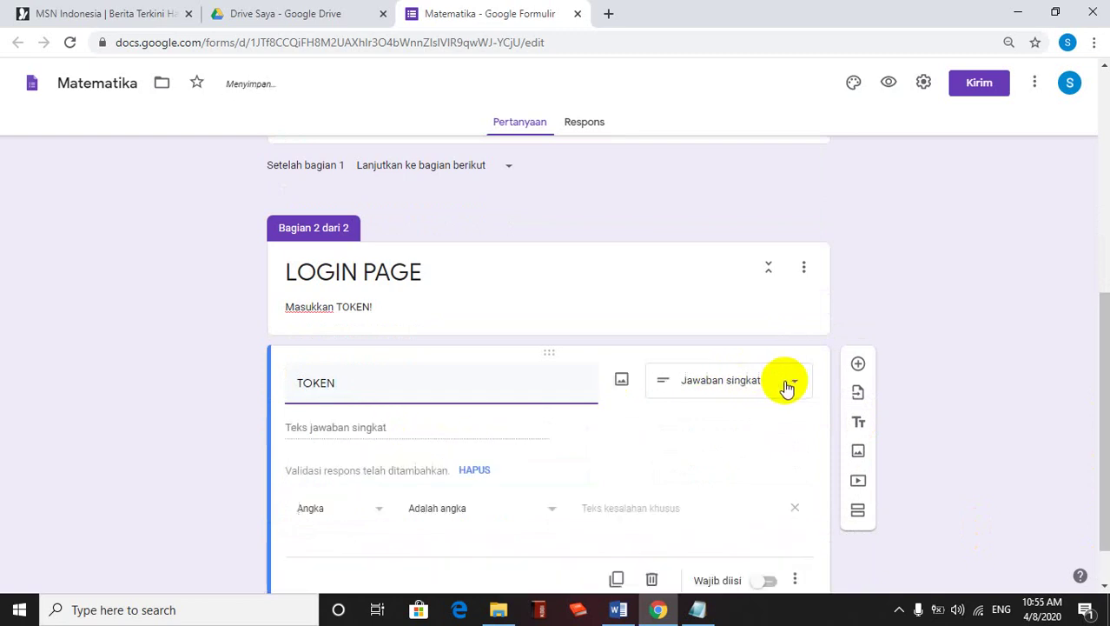
left_click(382, 515)
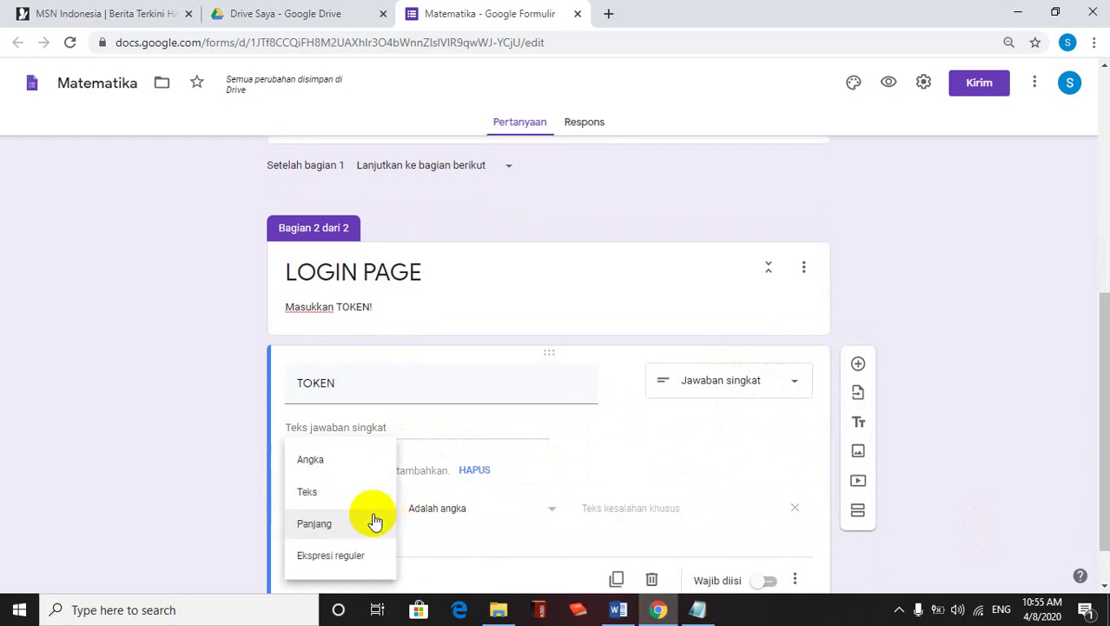
left_click(312, 493)
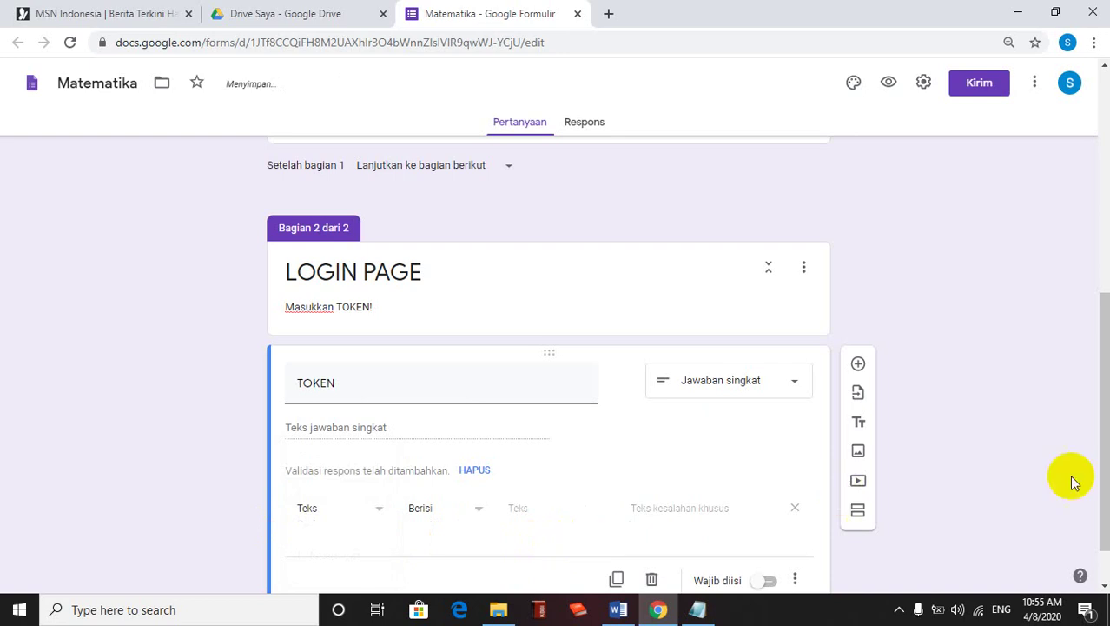
left_click_drag(1102, 473, 1103, 497)
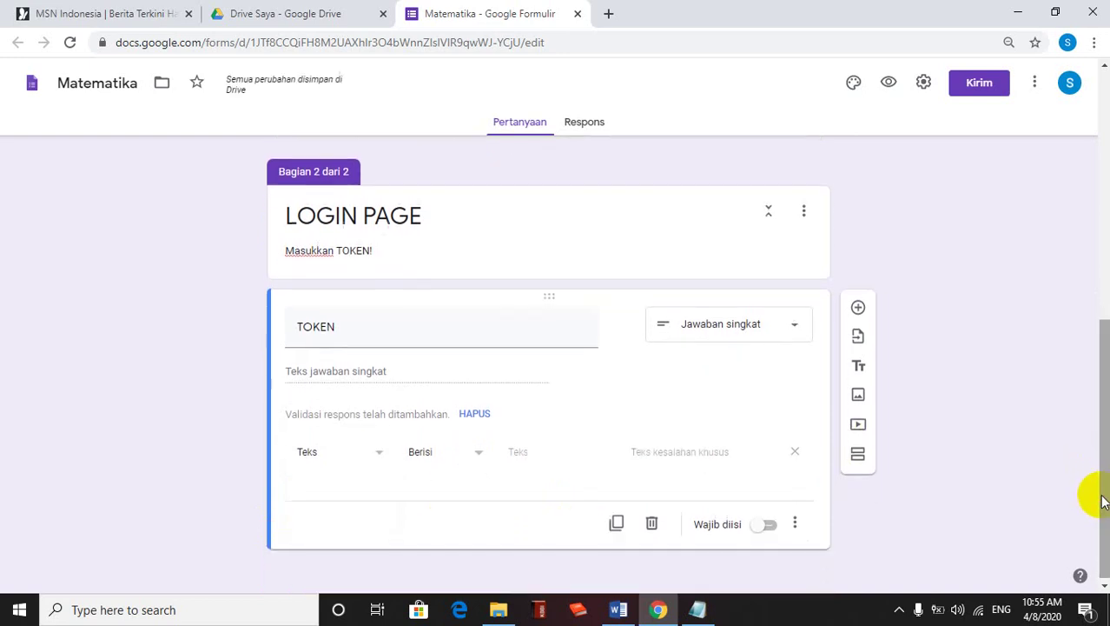
left_click(770, 525)
left_click(771, 524)
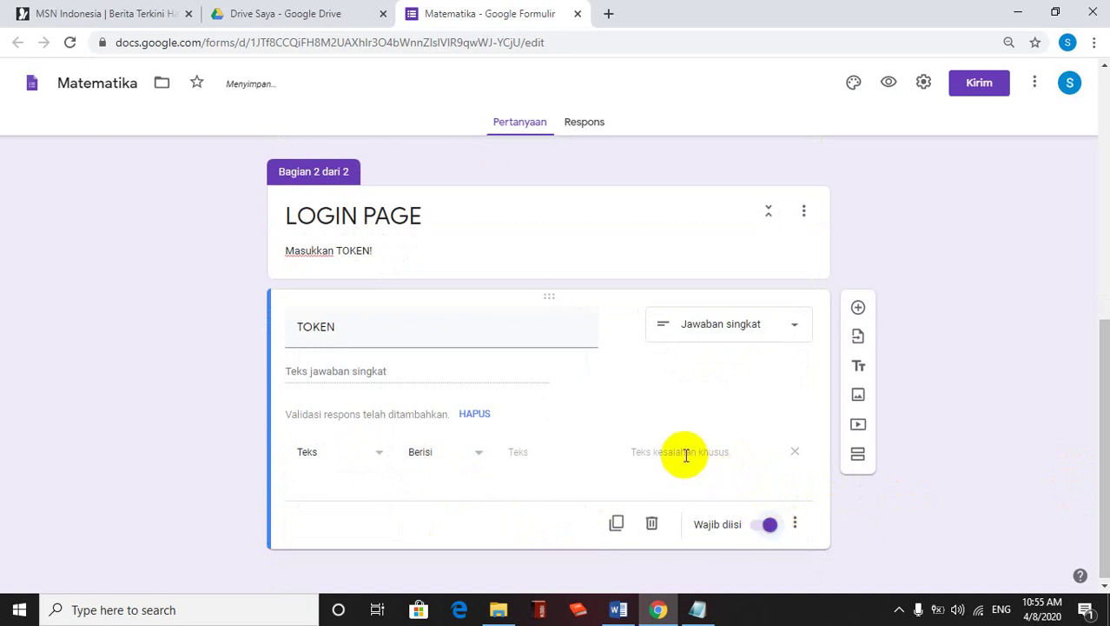
Require the answer to contain the access code, with error 'TOKEN yang Anda masukkan salah.', then preview
left_click(518, 451)
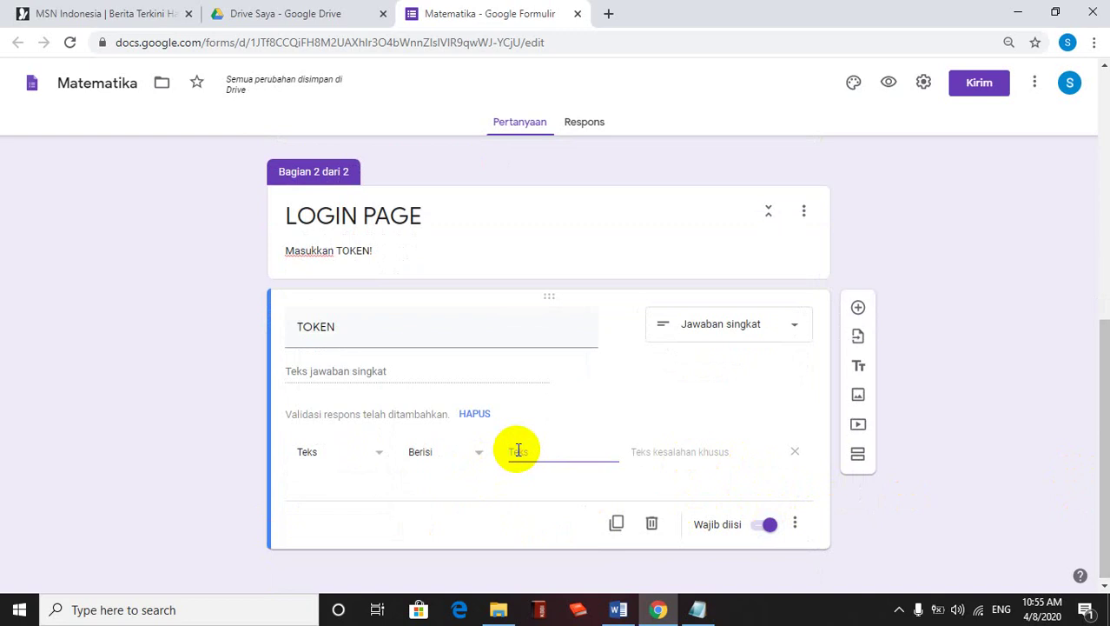
type("MTKU")
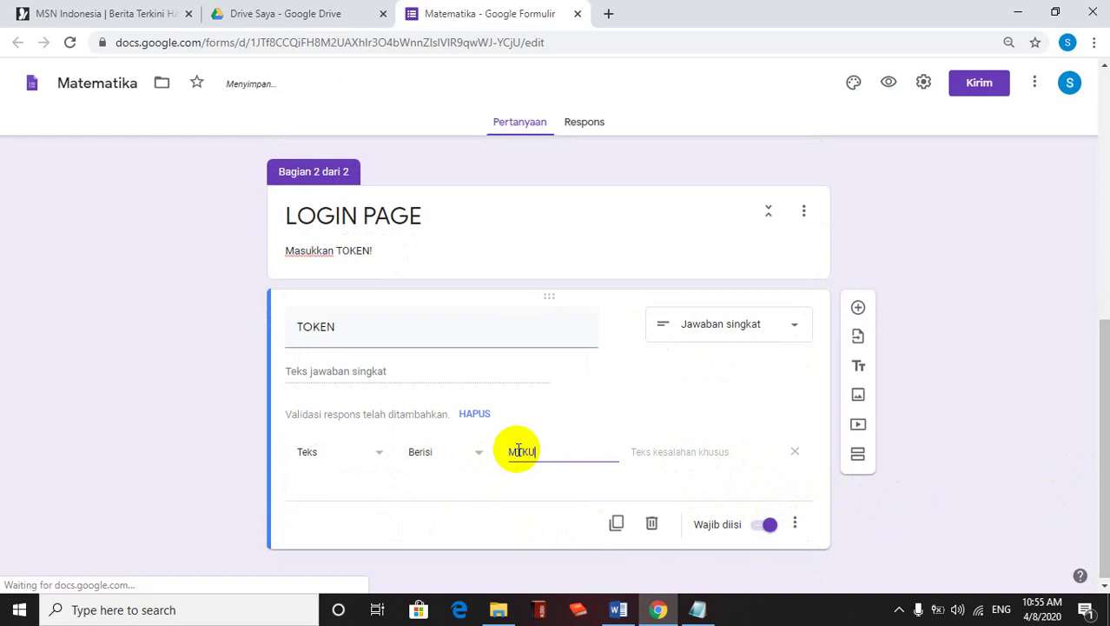
type("SO")
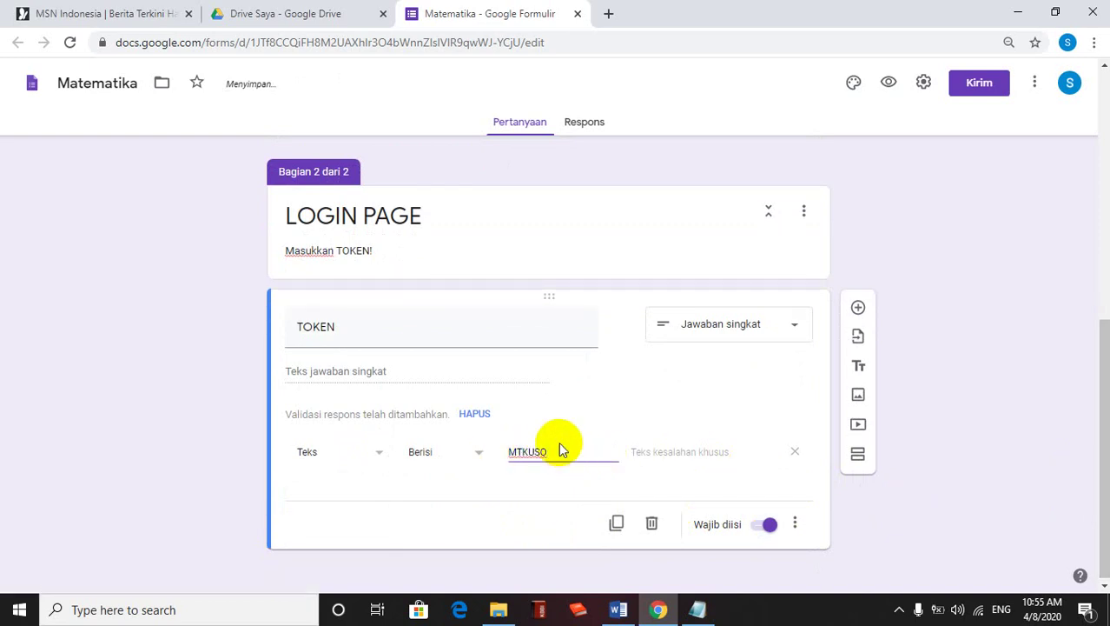
left_click(651, 452)
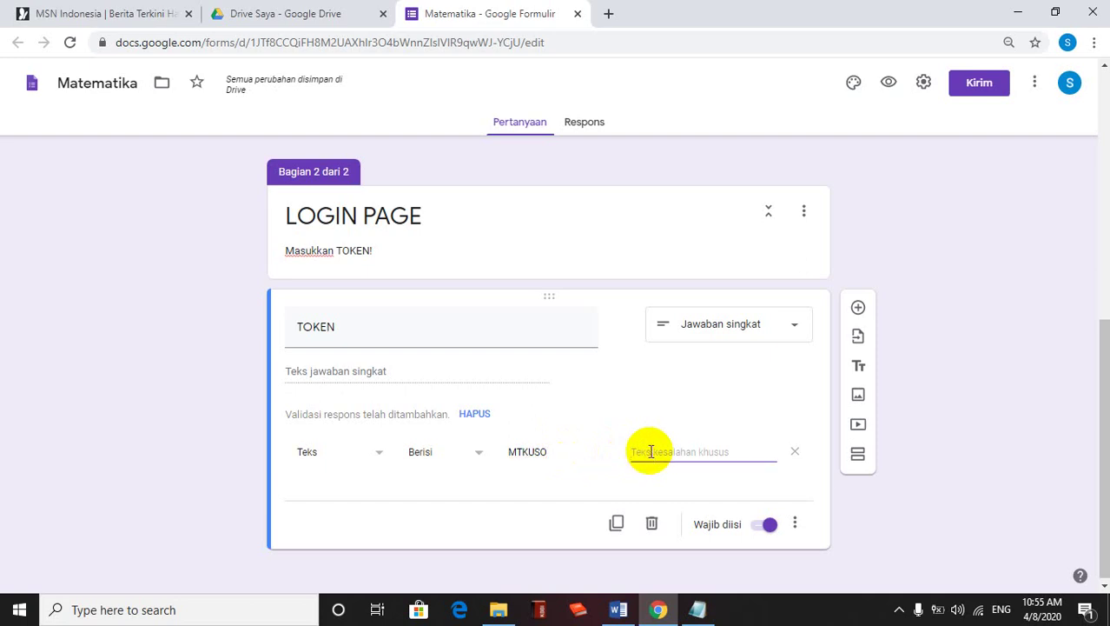
type("TOKEN yang Anda masuk")
type("kan ")
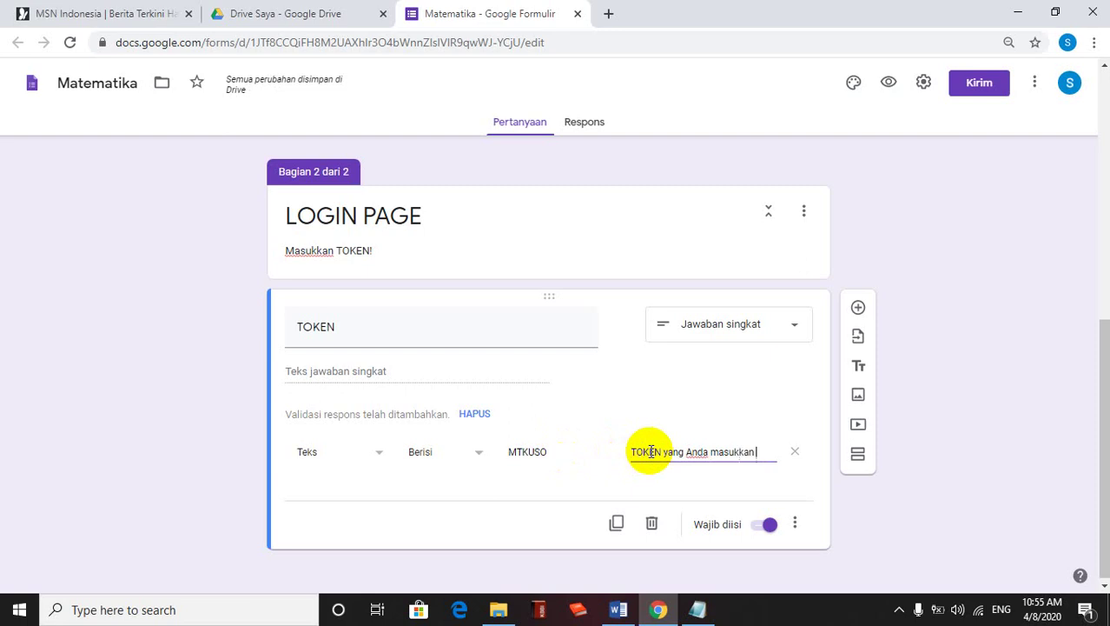
type("salah.")
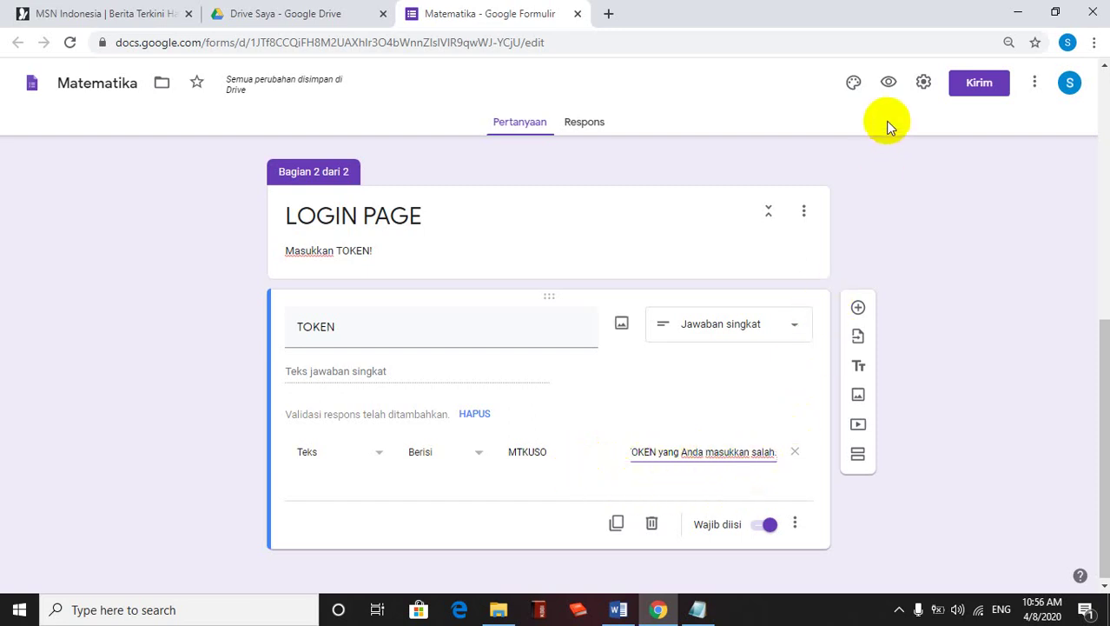
left_click(888, 83)
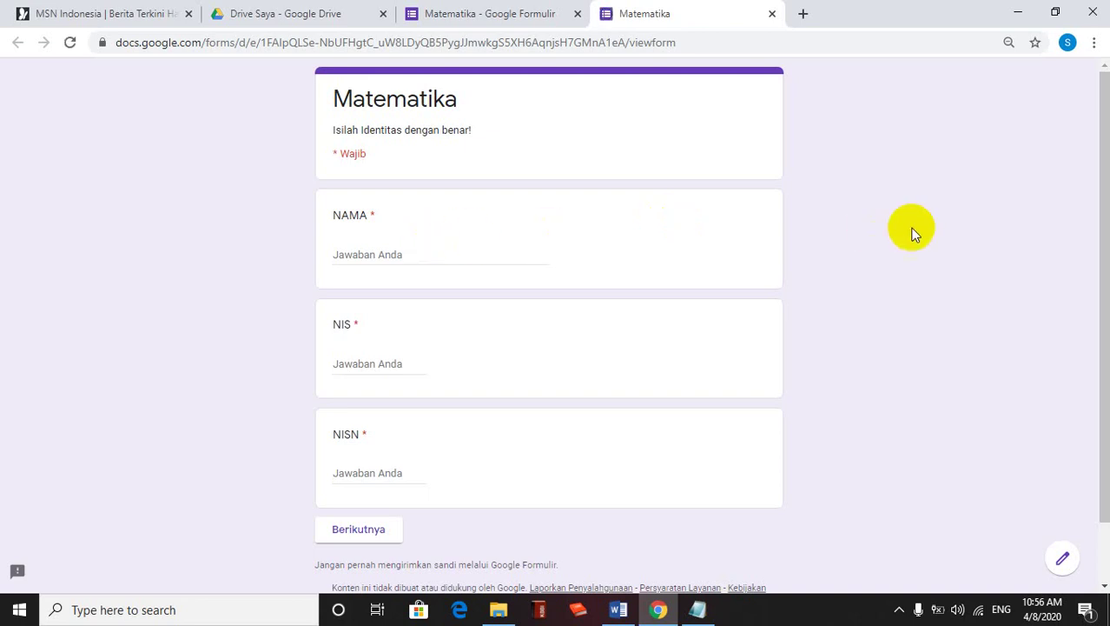
Enter a sample name, NIS and NISN number in the preview, then go on to the LOGIN PAGE
left_click_drag(1103, 209, 1093, 292)
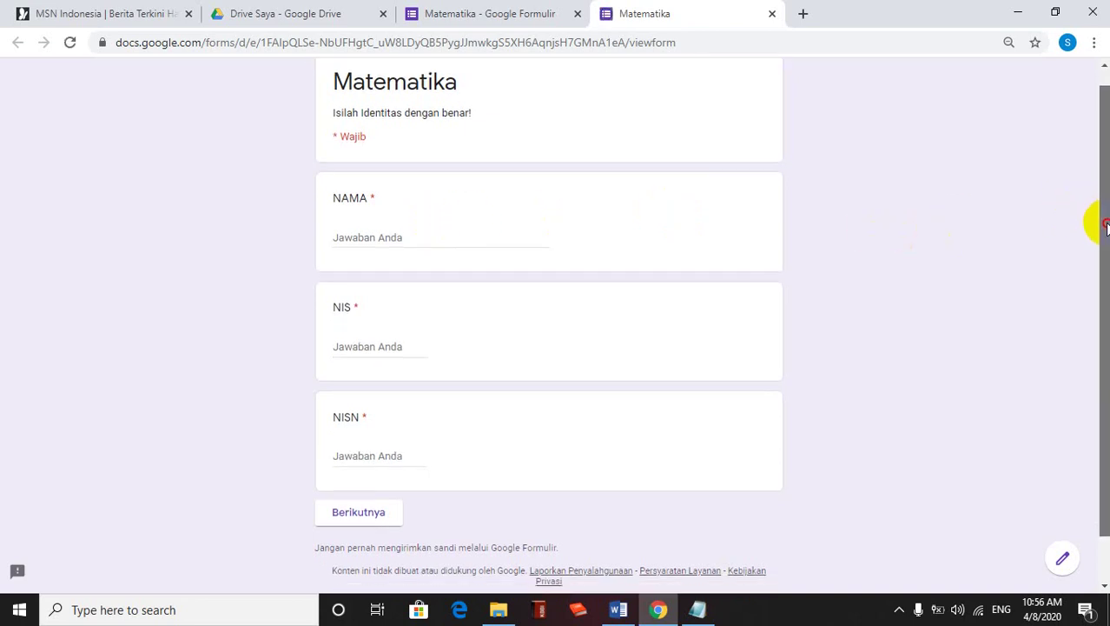
left_click(369, 231)
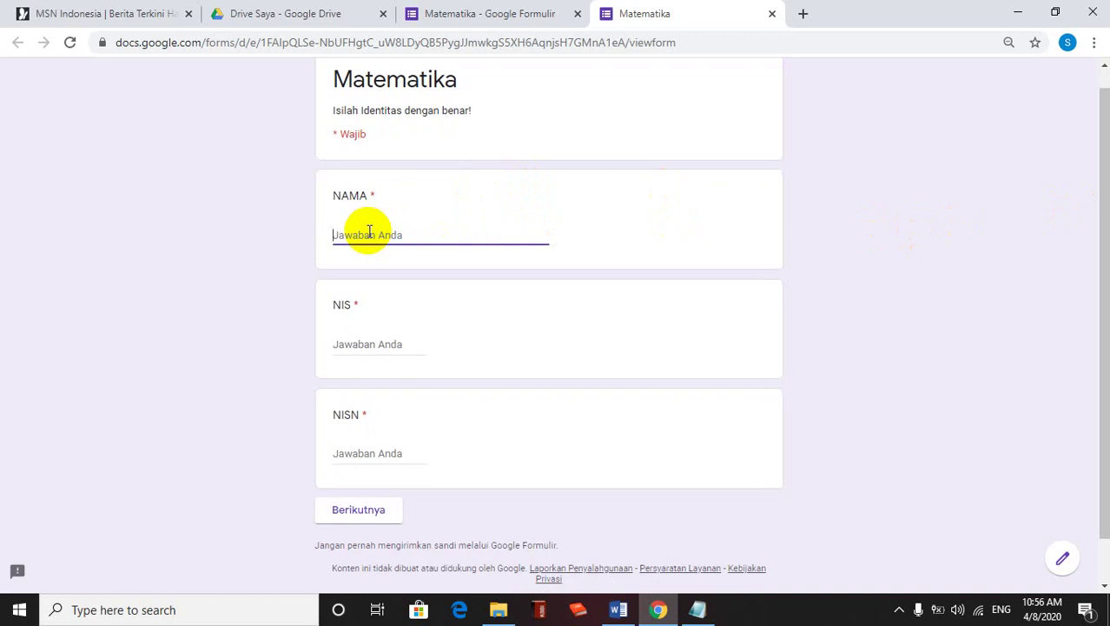
type("ABDUL")
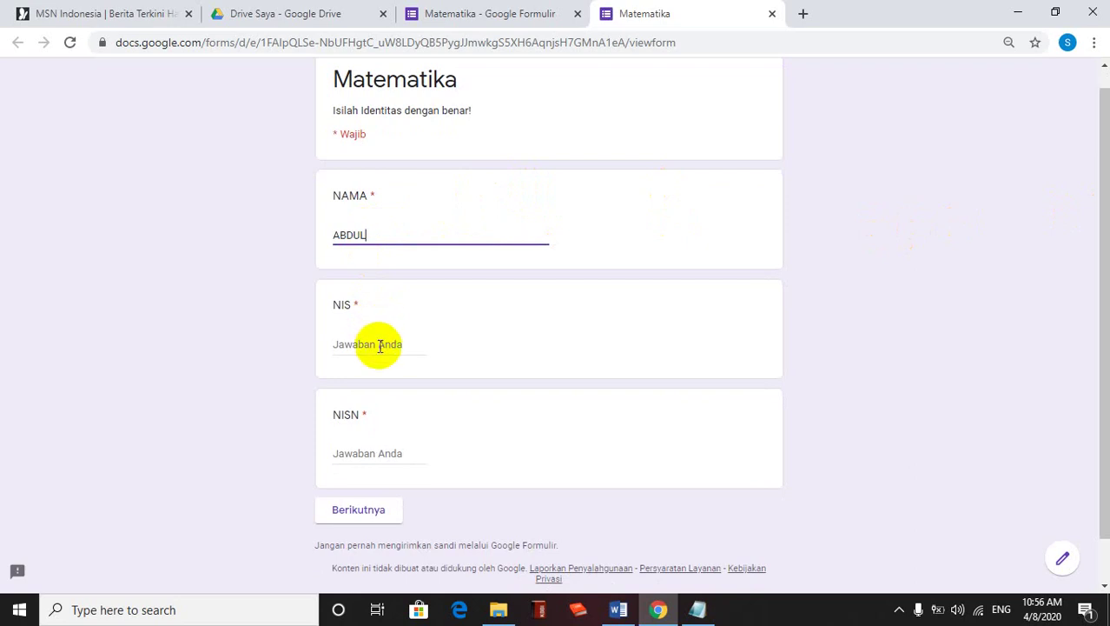
left_click(379, 345)
type("123")
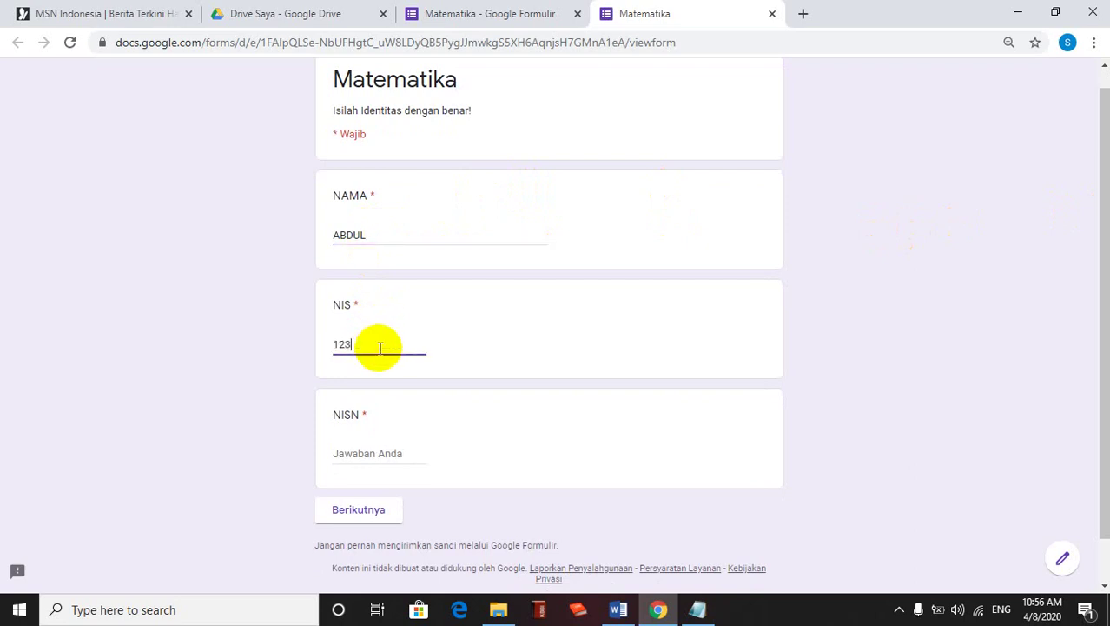
left_click(358, 448)
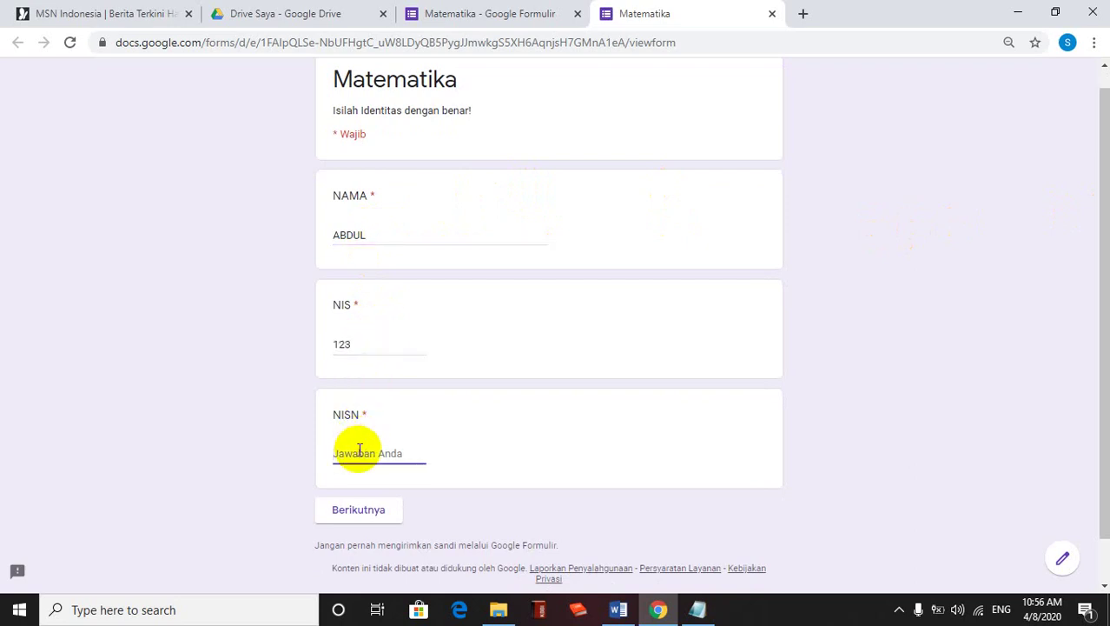
type("123456")
left_click(375, 514)
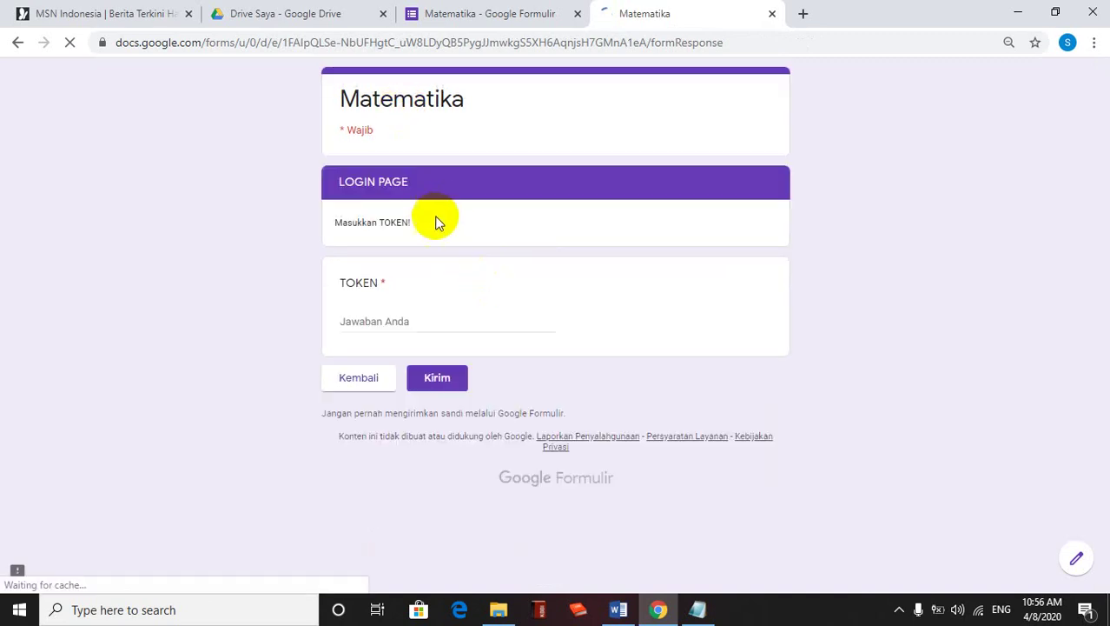
left_click(365, 322)
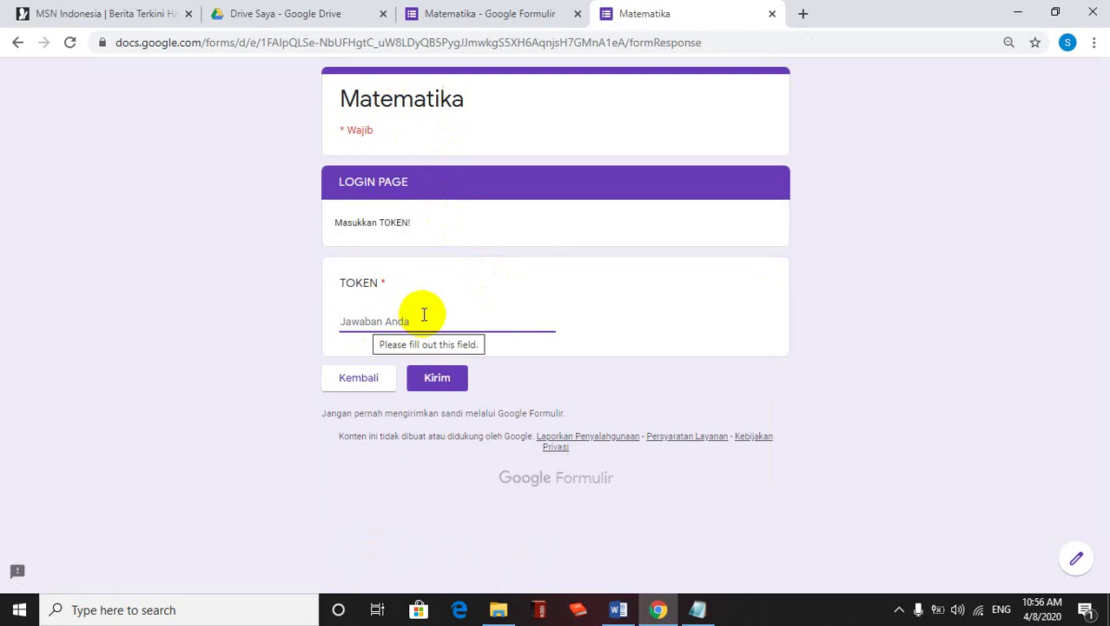
type("mtkuso")
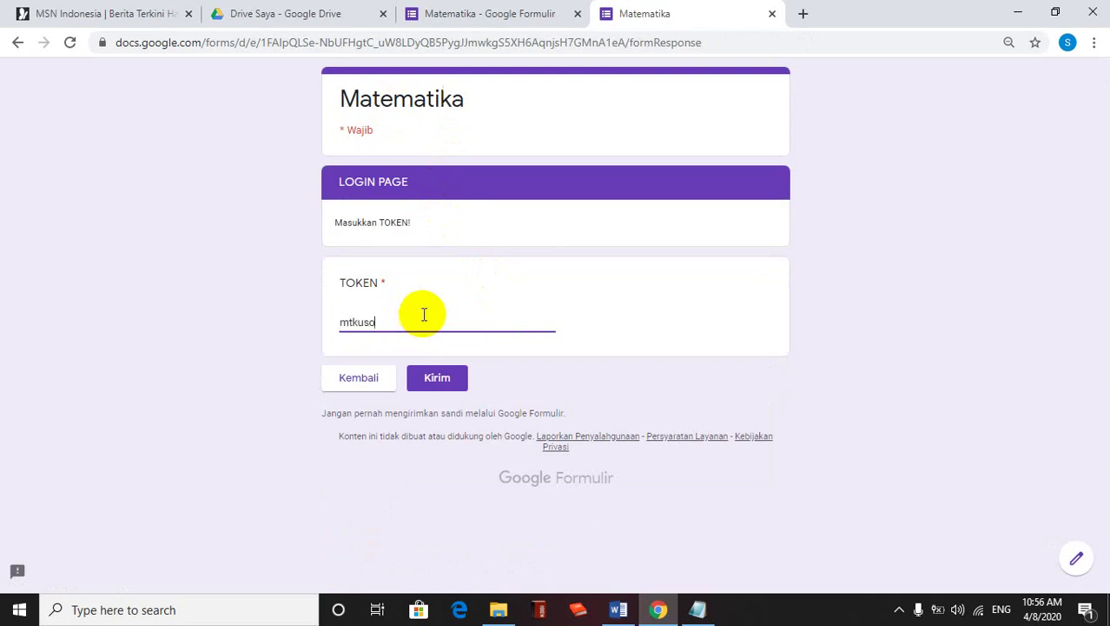
left_click(437, 388)
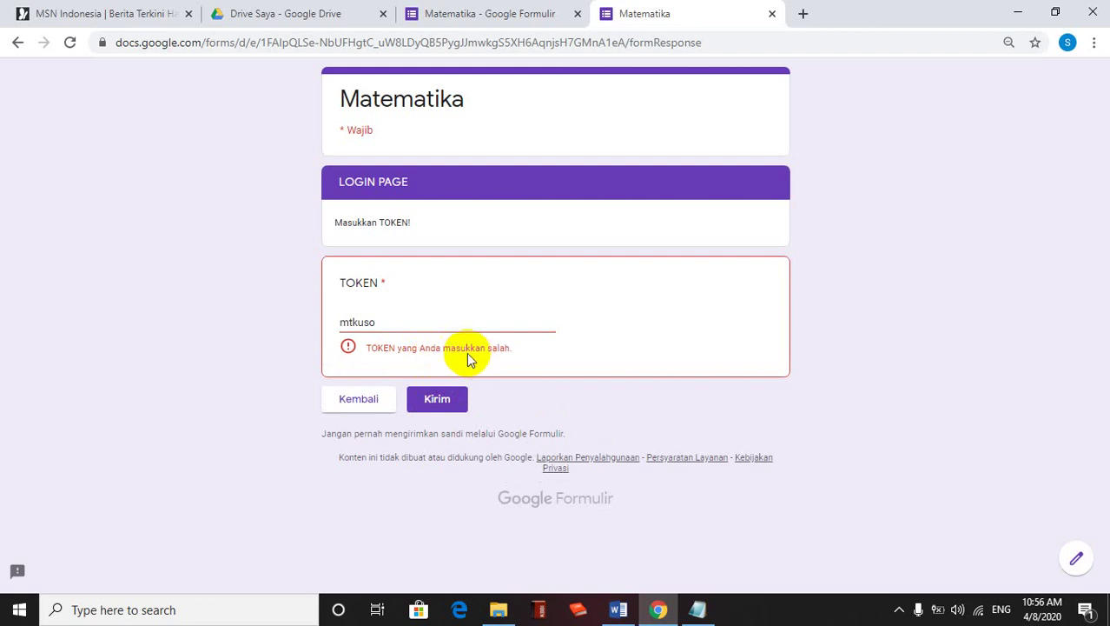
left_click(381, 323)
left_click_drag(381, 322, 310, 323)
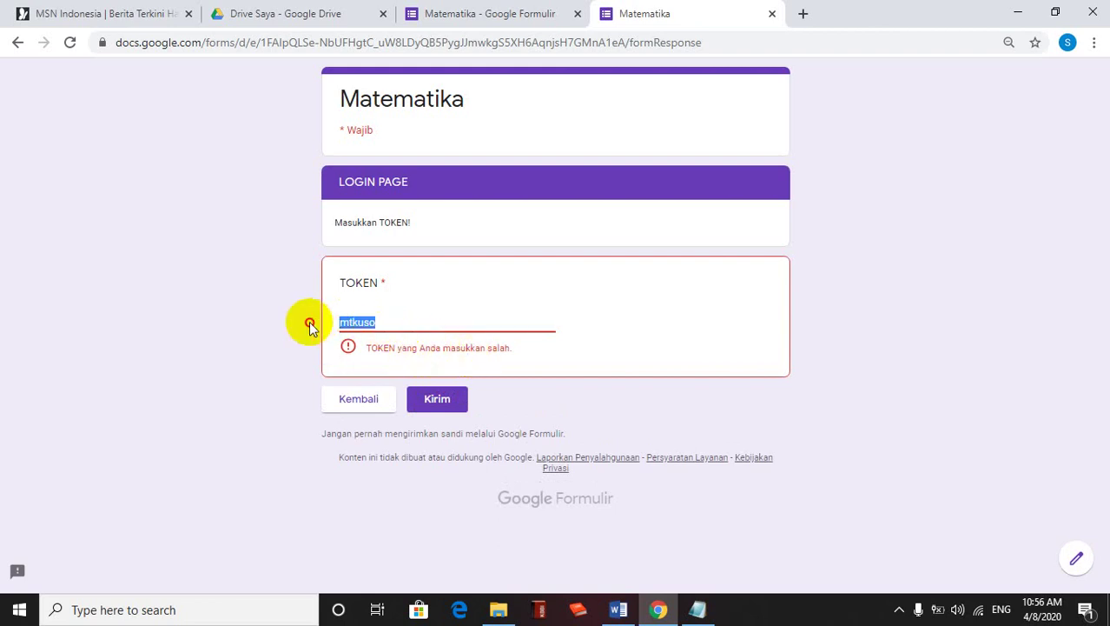
type("MTKUSO")
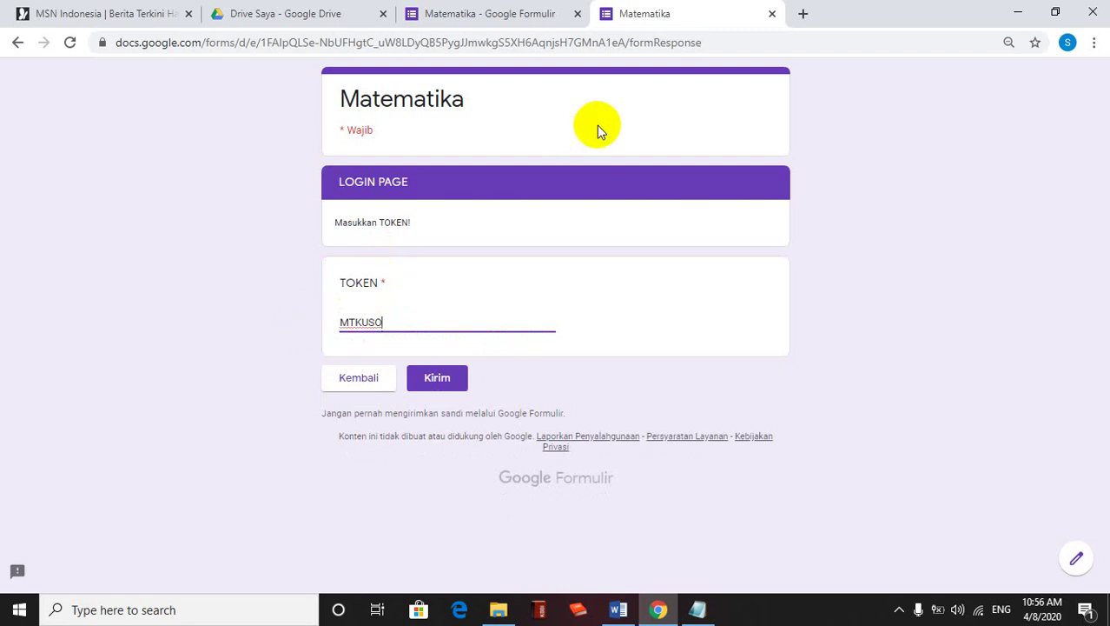
left_click(771, 14)
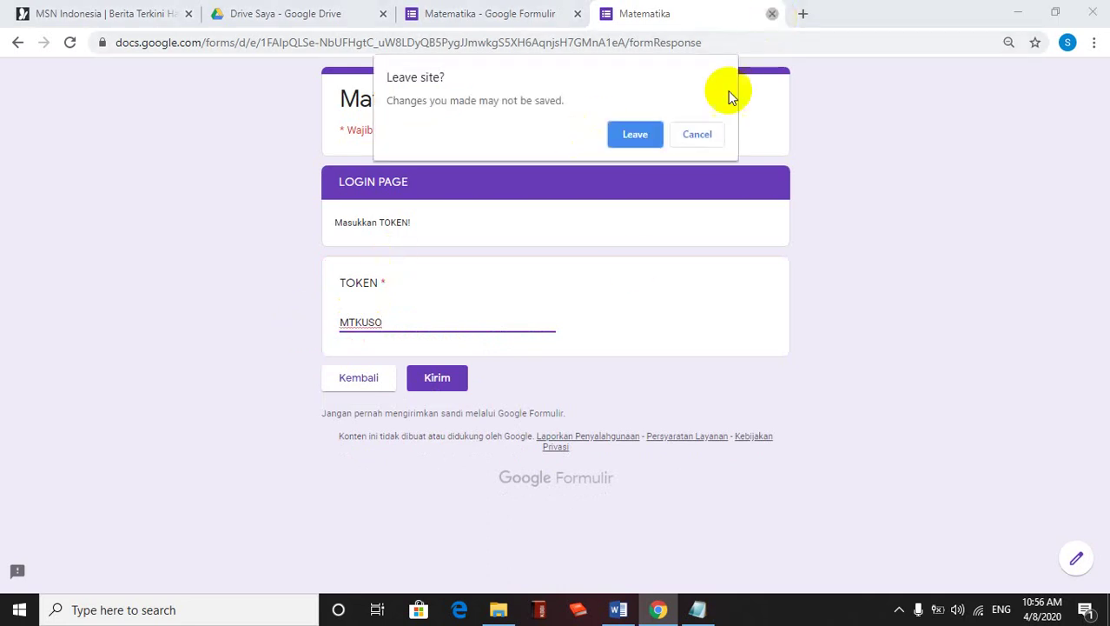
left_click(643, 139)
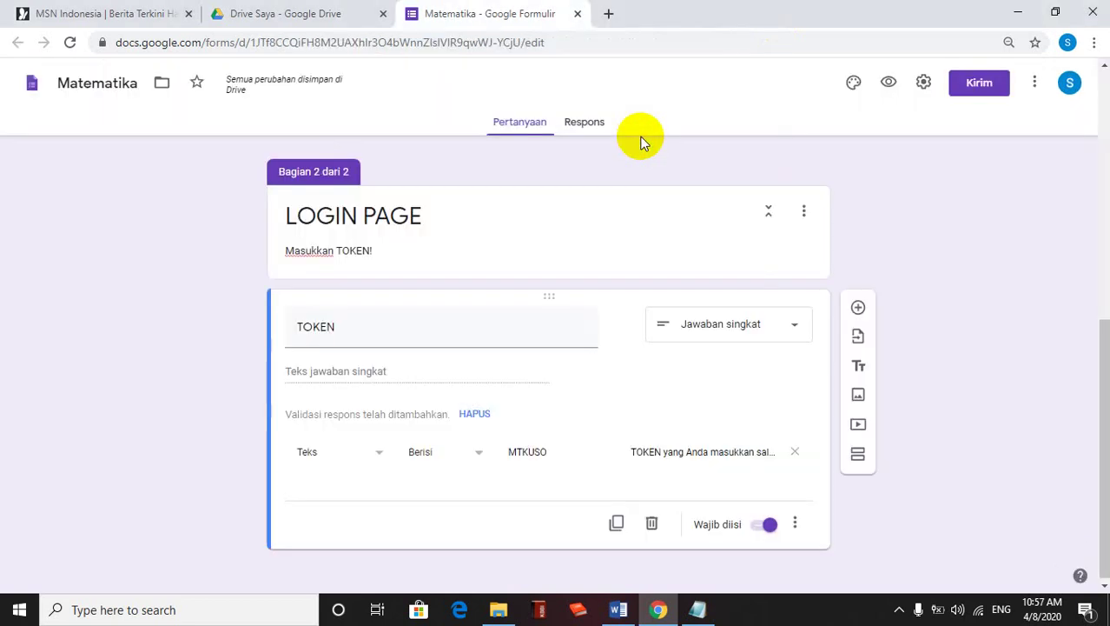
Add a section after LOGIN PAGE titled 'Ujian Sekolah dalam Jaringan Matematika'
left_click_drag(1105, 445, 1105, 466)
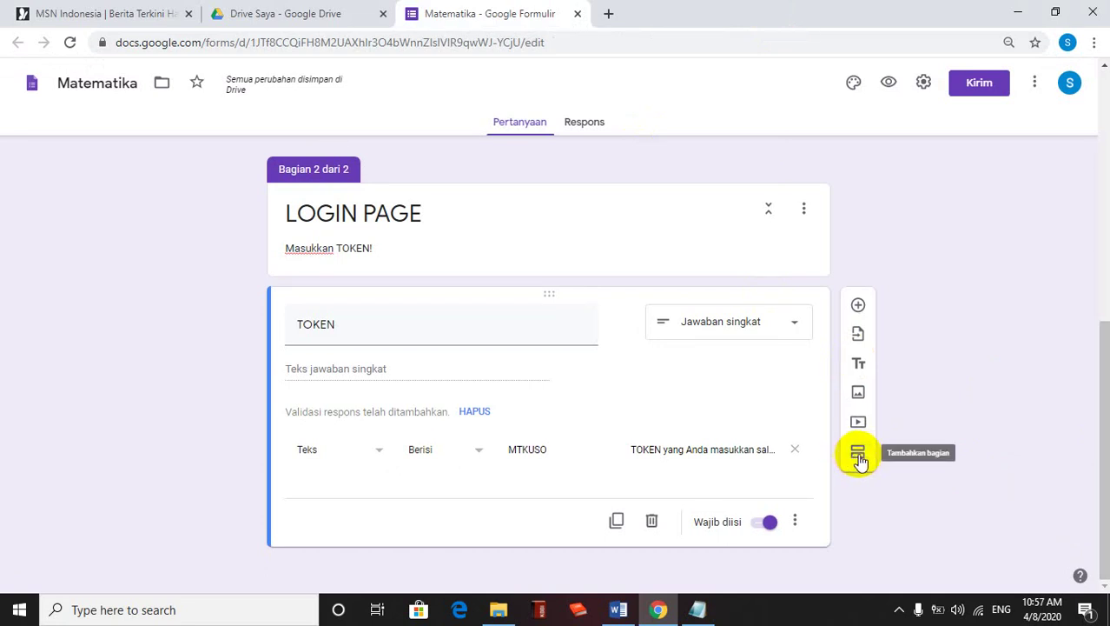
left_click(859, 454)
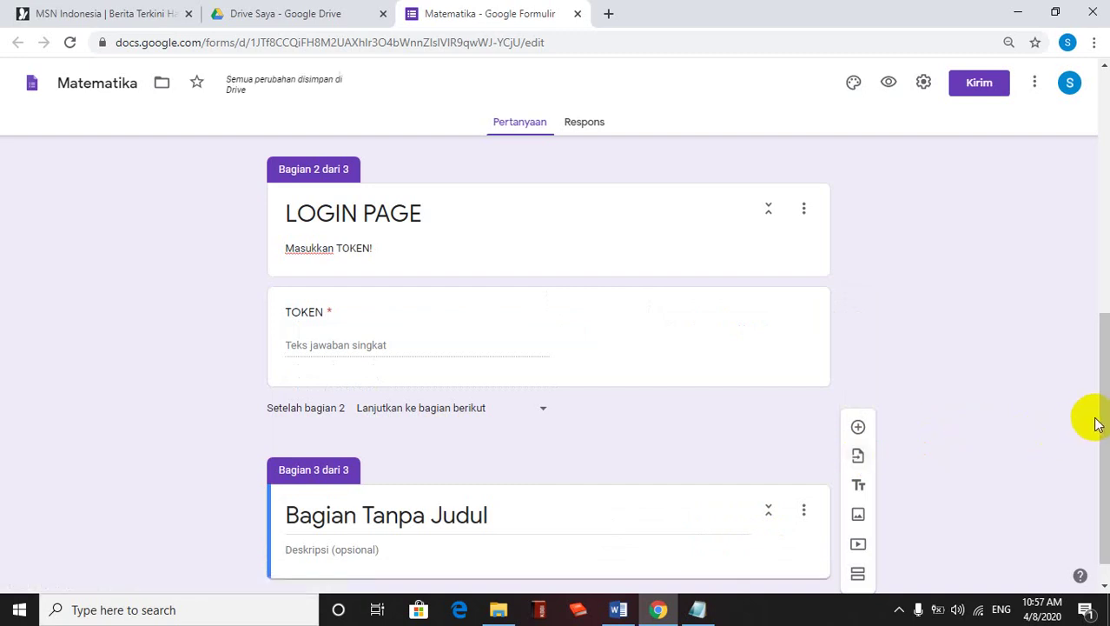
left_click_drag(1101, 417, 1103, 485)
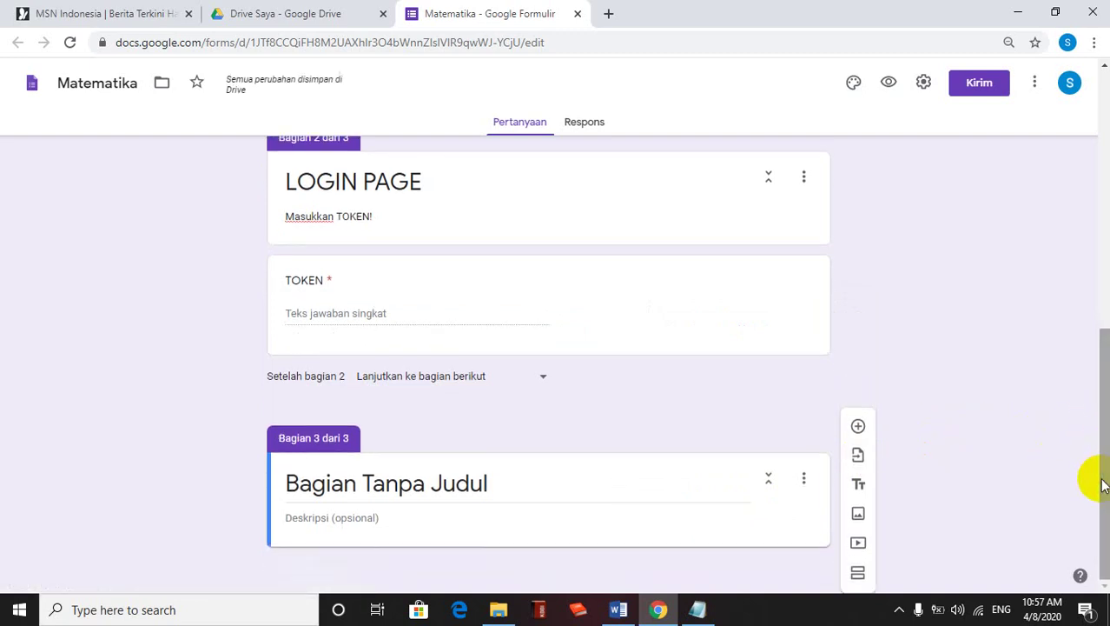
left_click(463, 474)
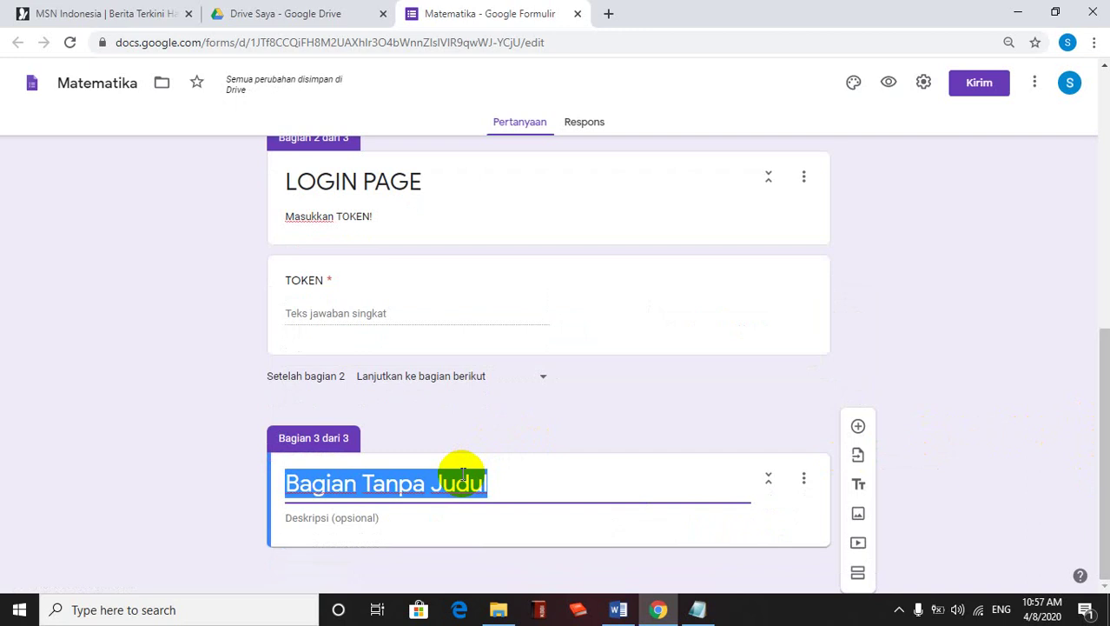
type("Ujian Sek")
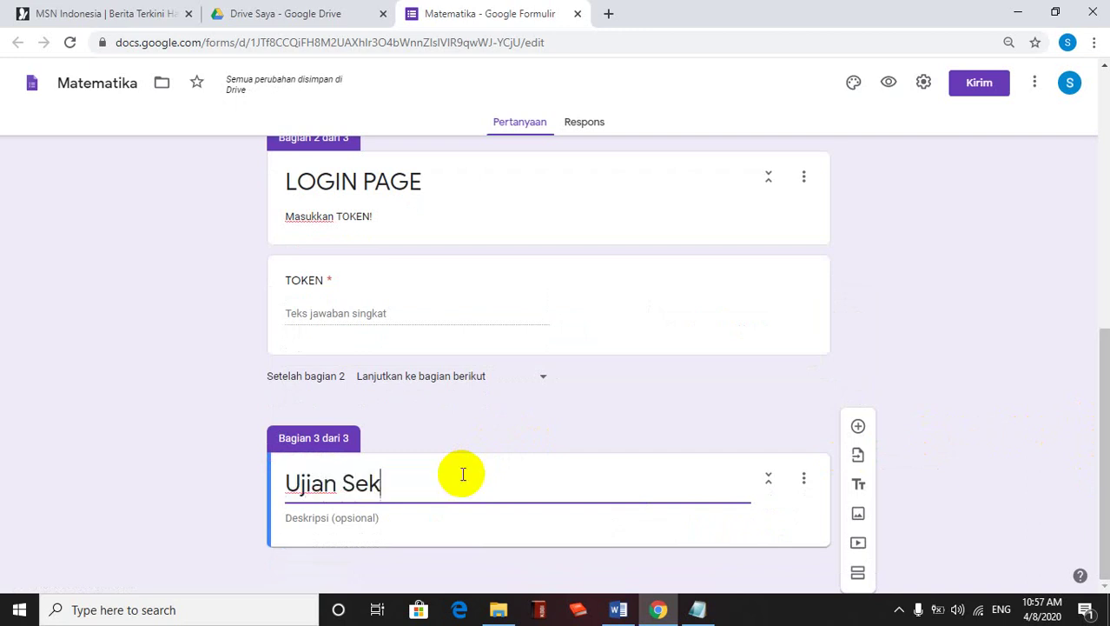
type("olah da")
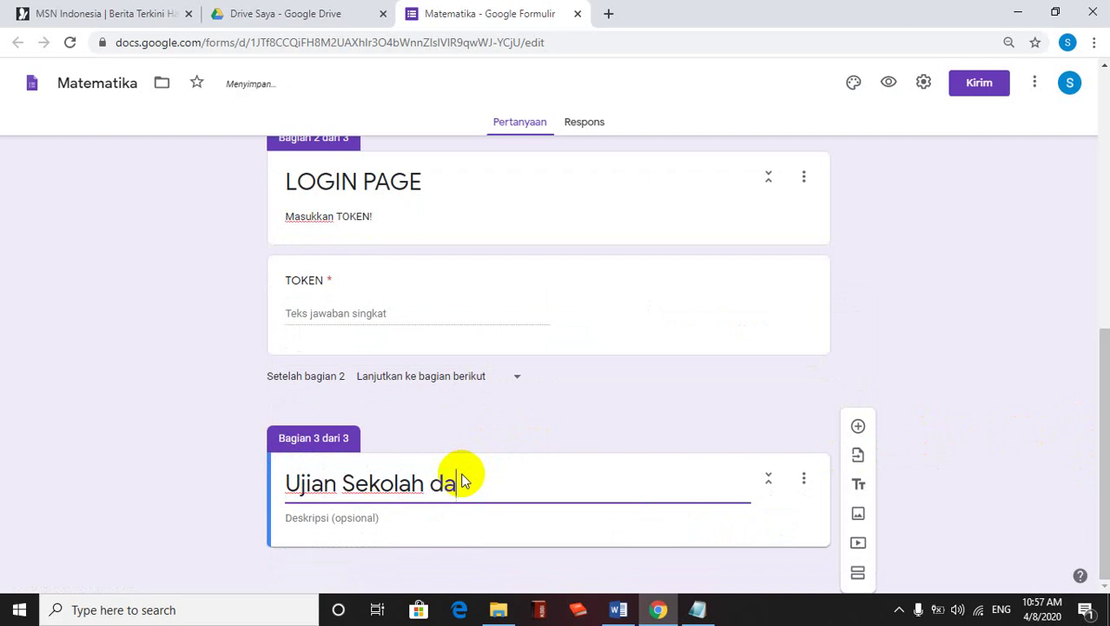
type("lam Jarin")
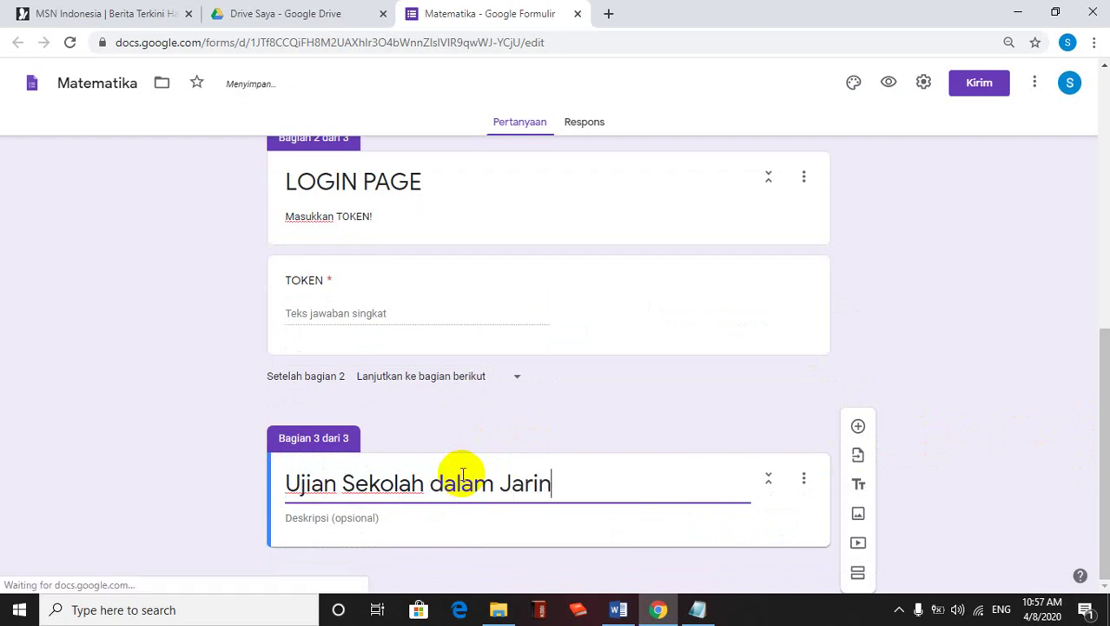
type("gan ")
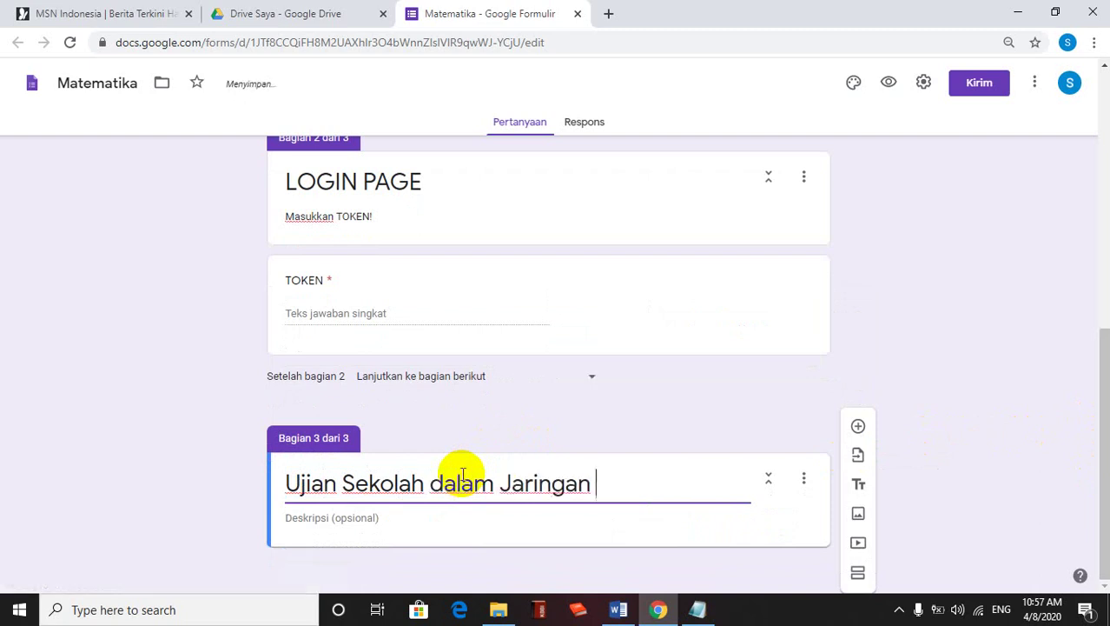
type("Matematika")
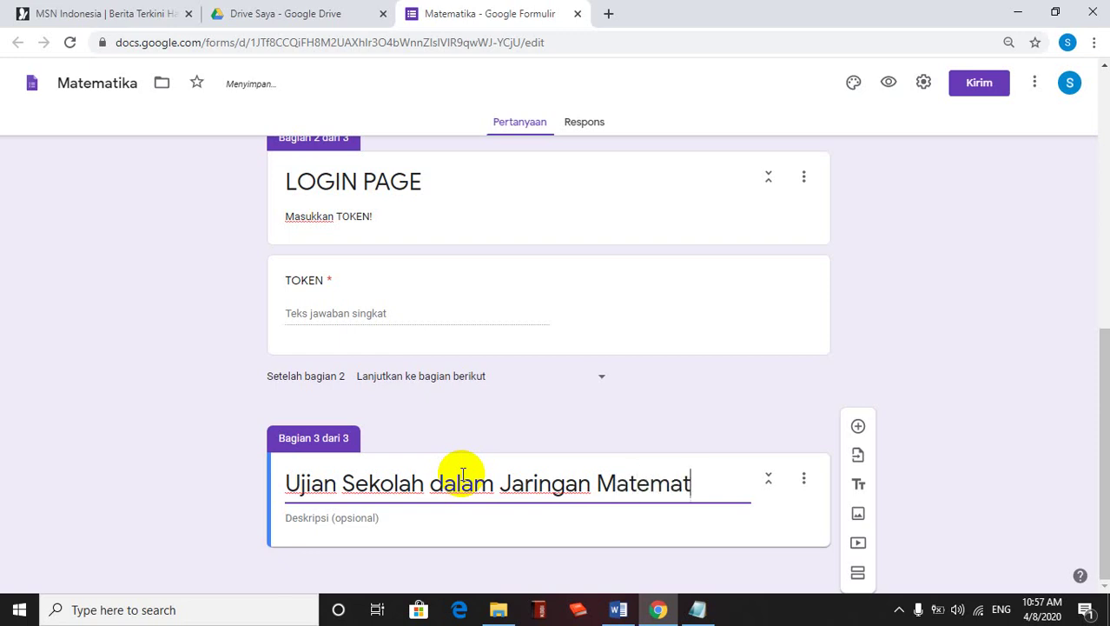
Give the section the description 'Pilihlah Jawaban yang Paling Tepat!'
left_click(338, 520)
type("Pilihlah")
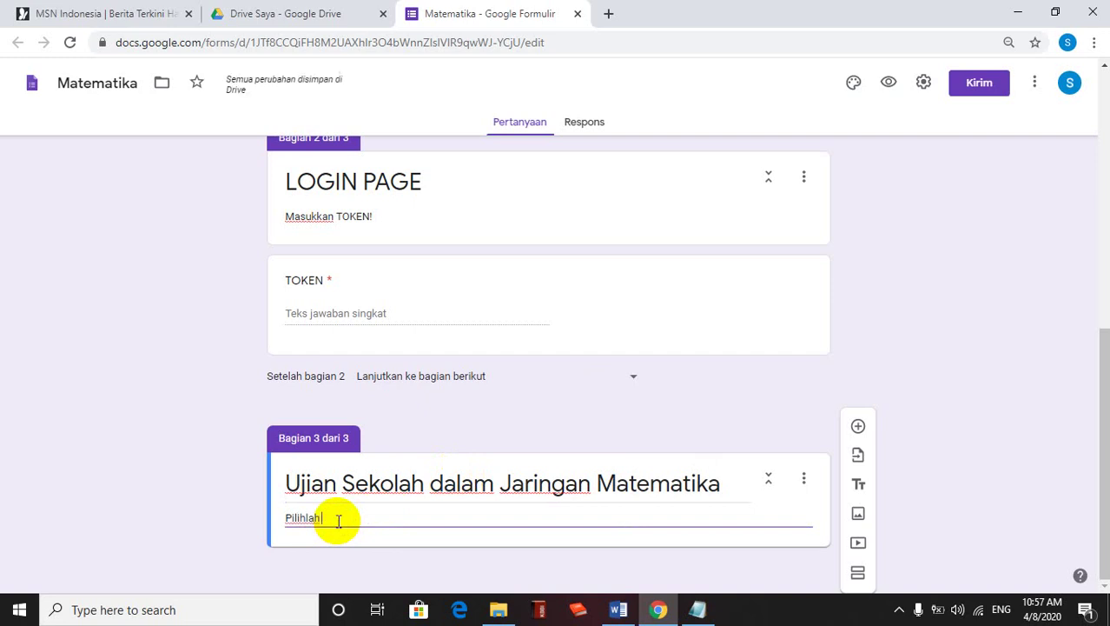
type(" Jawaban yang Paling")
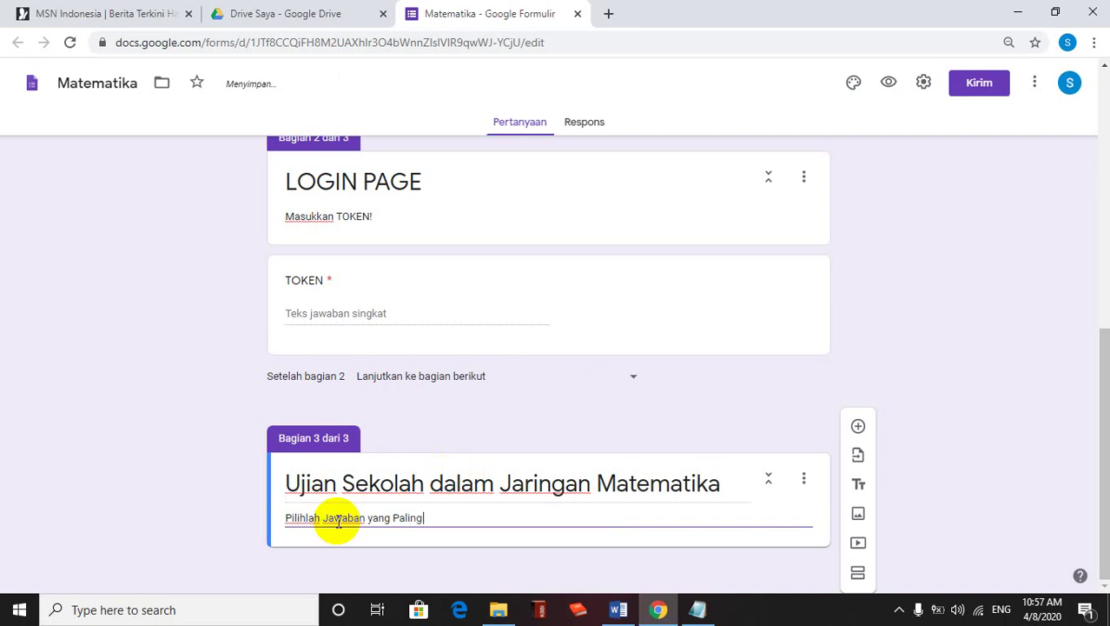
type(" Tepat!")
left_click(859, 427)
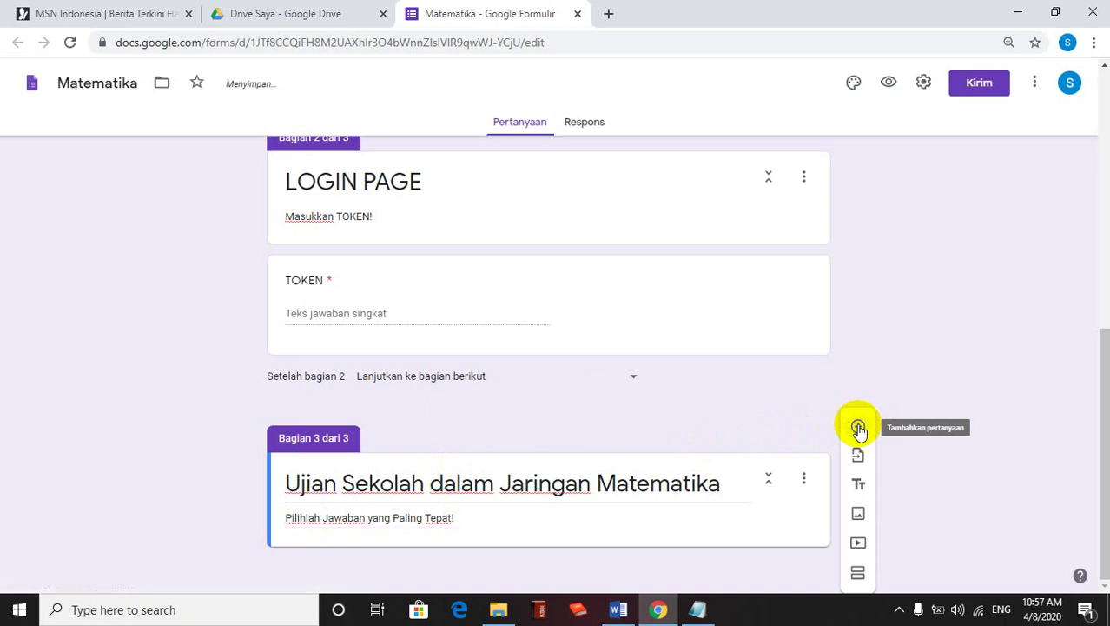
Add a question and paste 'Hasil dari 3√7×√8+5√14 adalah . . . .' from Word, without the leading space
left_click(859, 428)
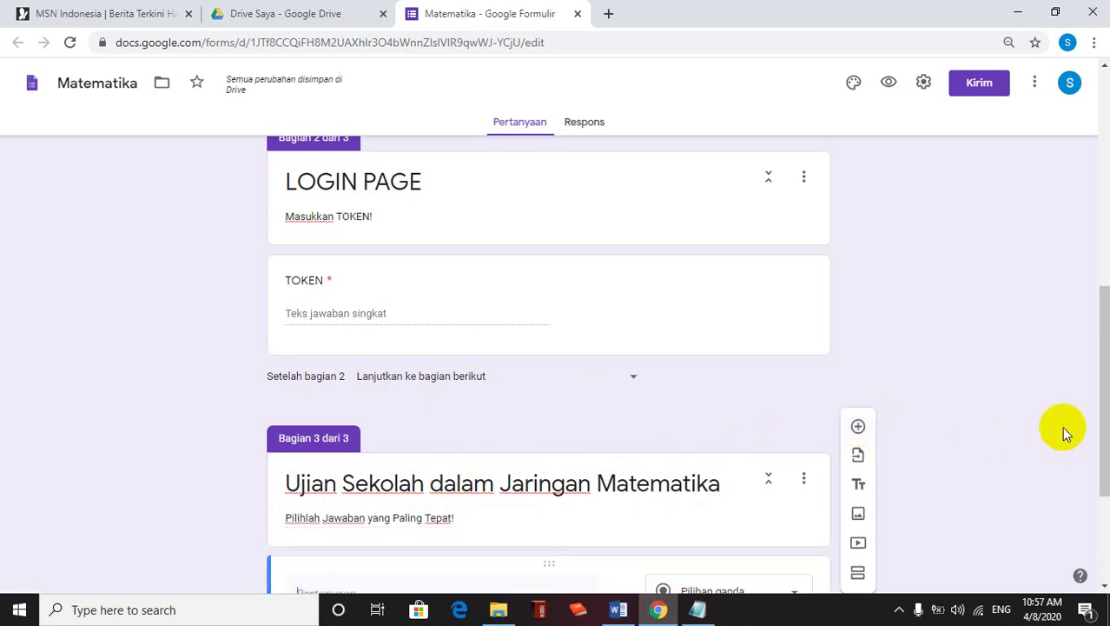
left_click_drag(1100, 414, 1101, 502)
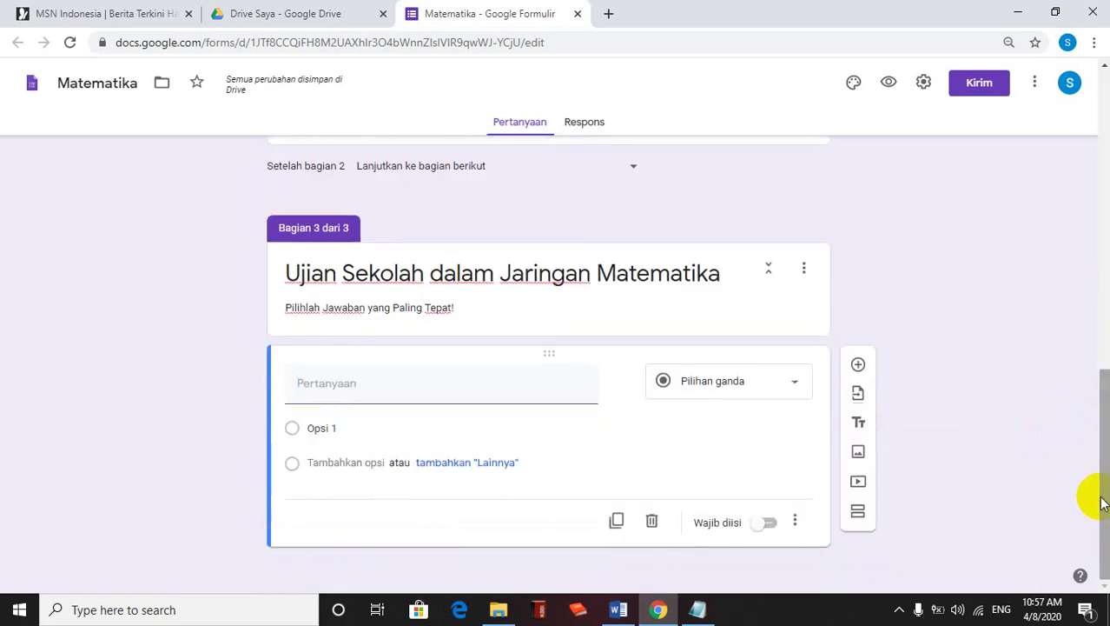
left_click(618, 609)
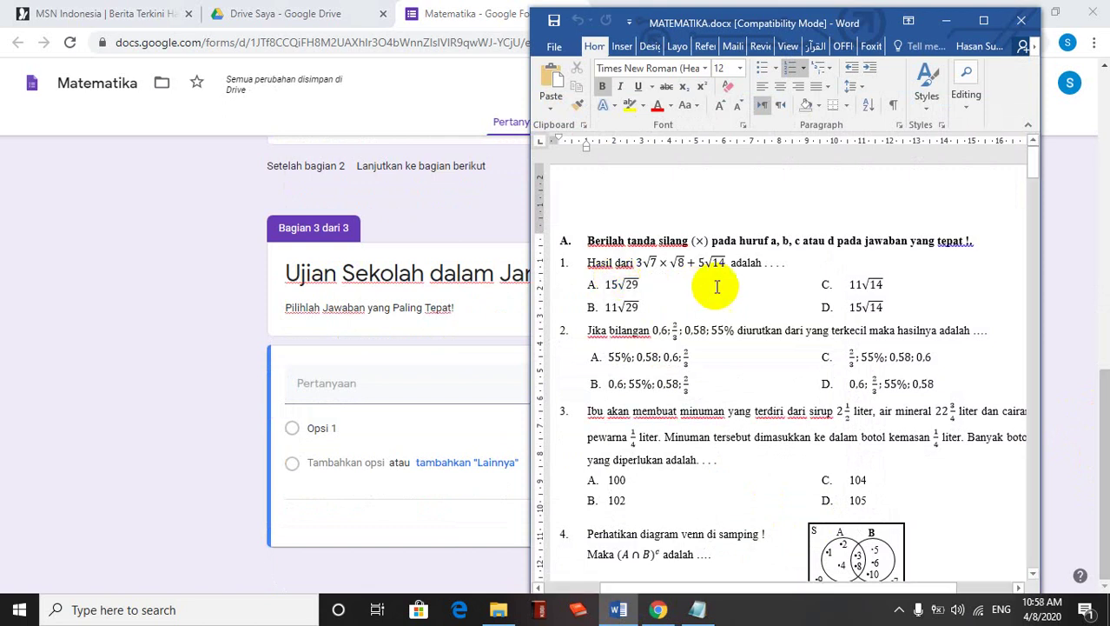
left_click_drag(791, 264, 605, 272)
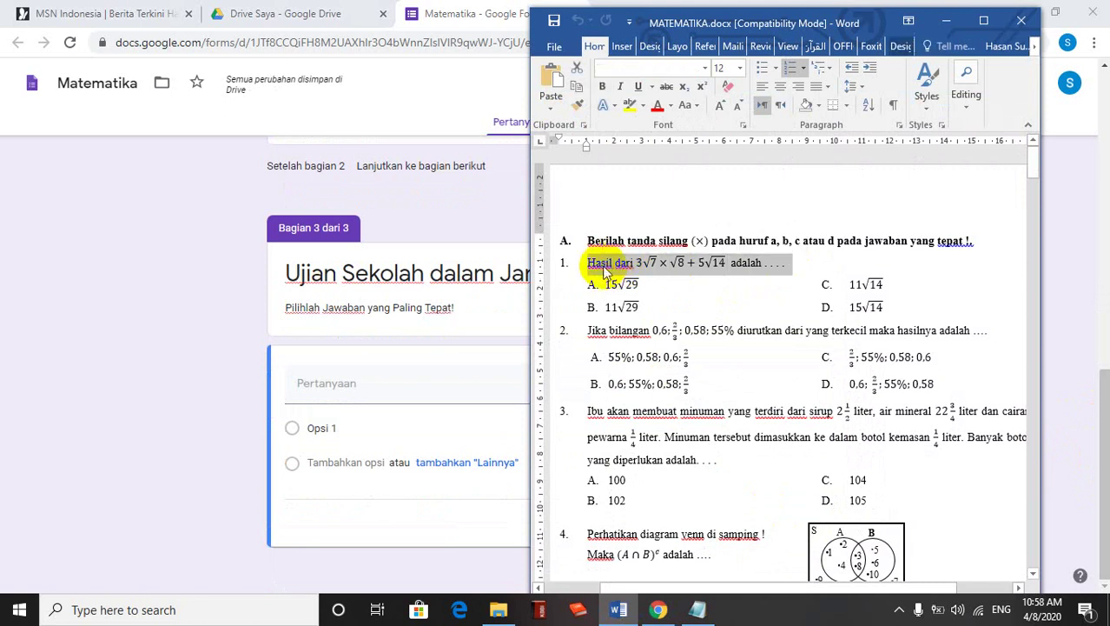
left_click(362, 387)
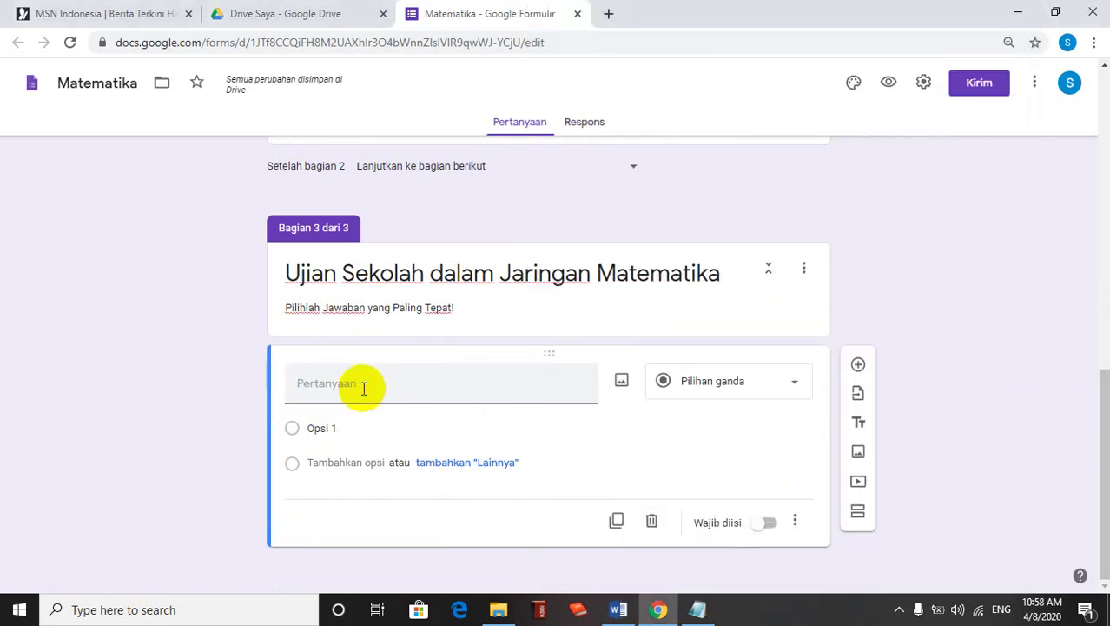
left_click(364, 388)
type("Hasil dari 3√7×√8+5√14 adalah . . . .")
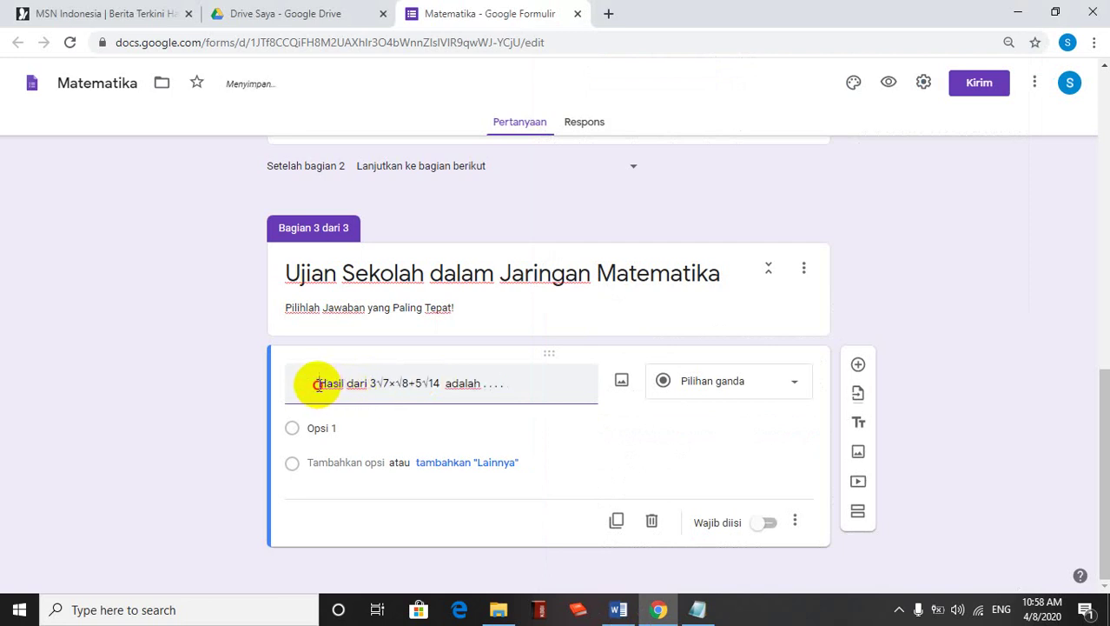
key("BackSpace")
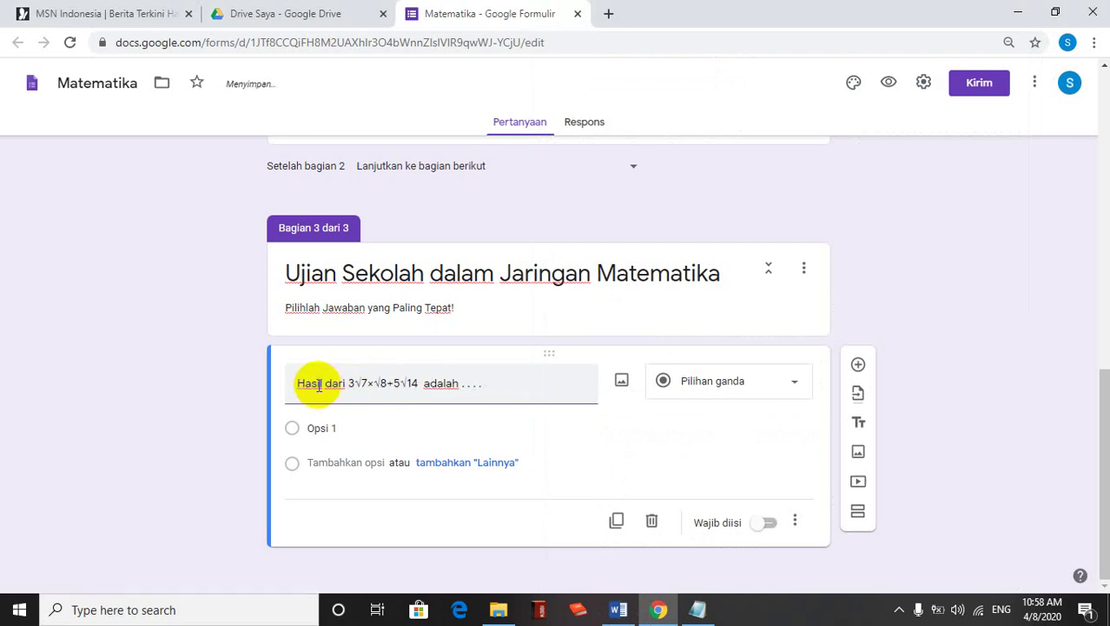
Copy 15√29 and 11√29 from the Word document into answer options 1 and 2
left_click(625, 615)
left_click_drag(640, 285, 612, 293)
key("ctrl+c")
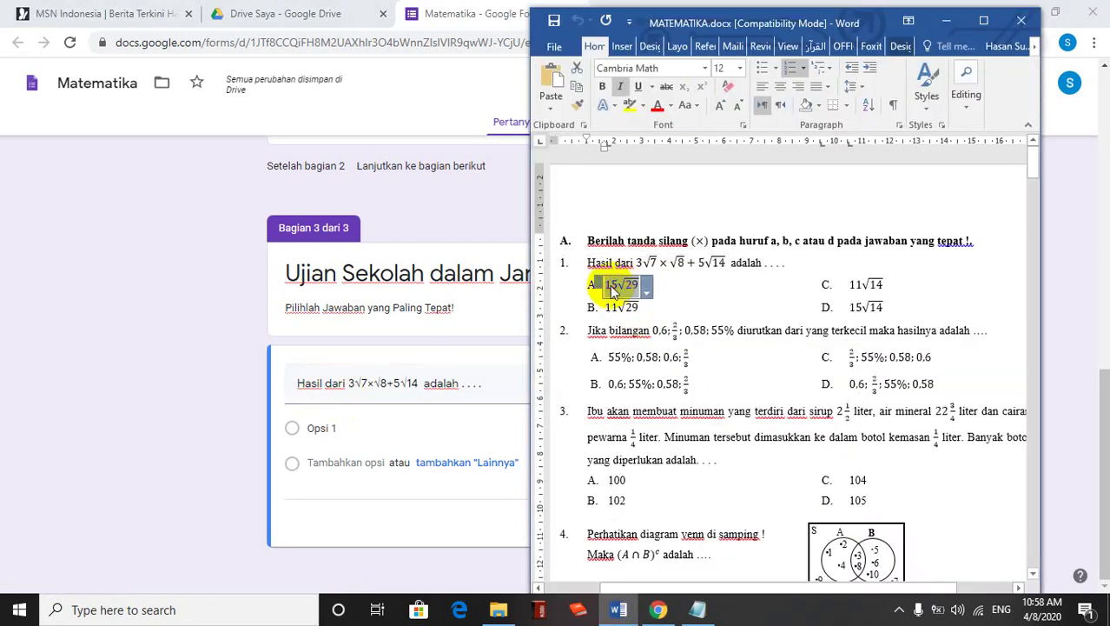
left_click(333, 427)
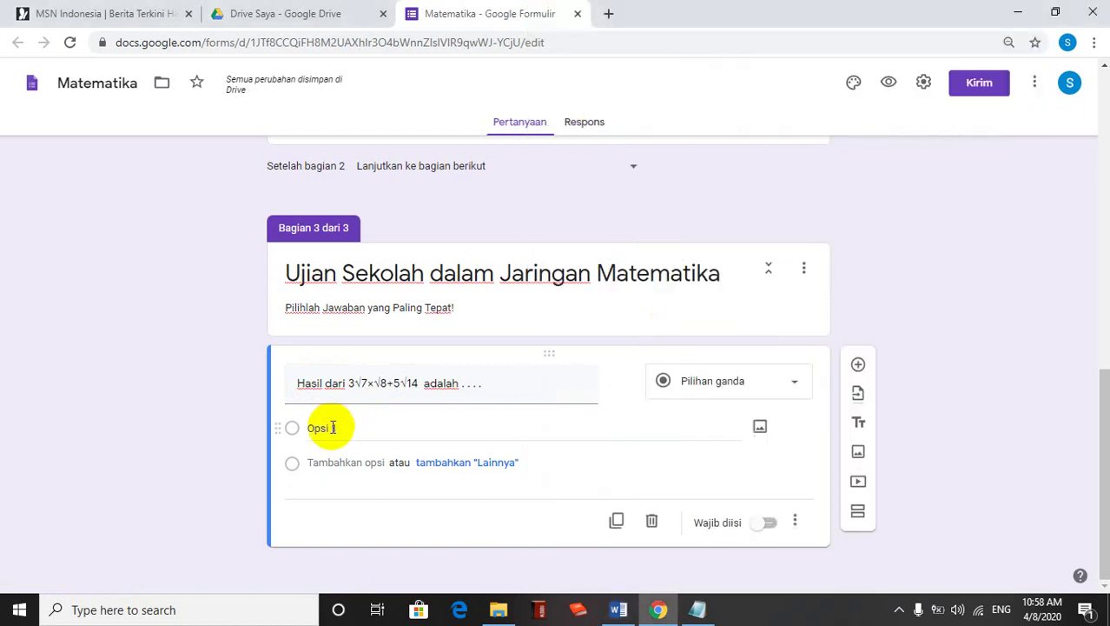
left_click(333, 428)
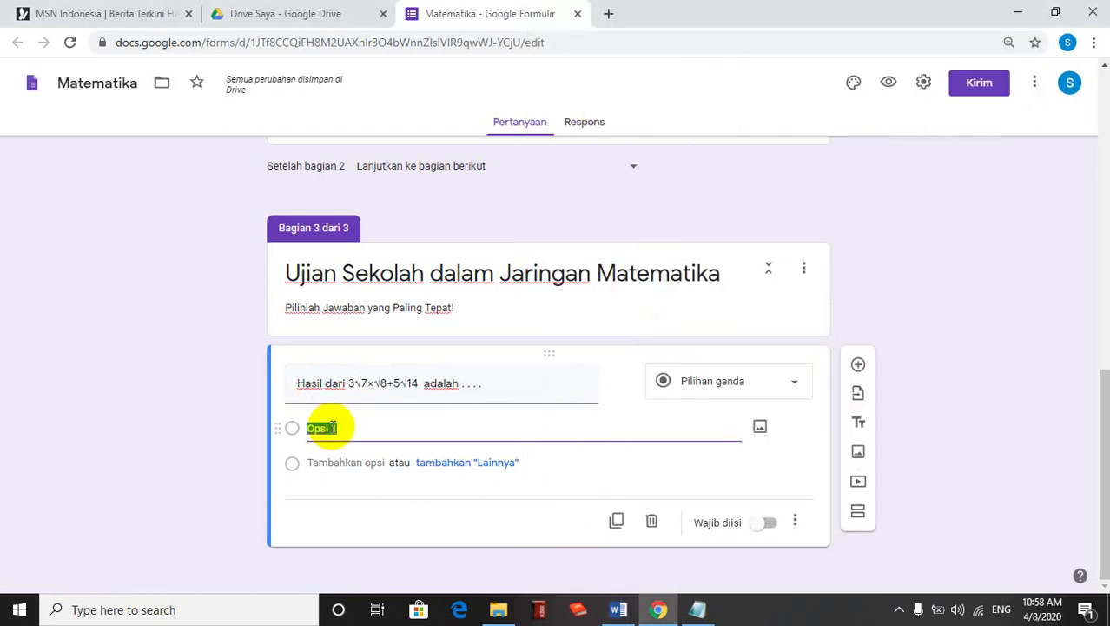
key("ctrl+v")
left_click(619, 608)
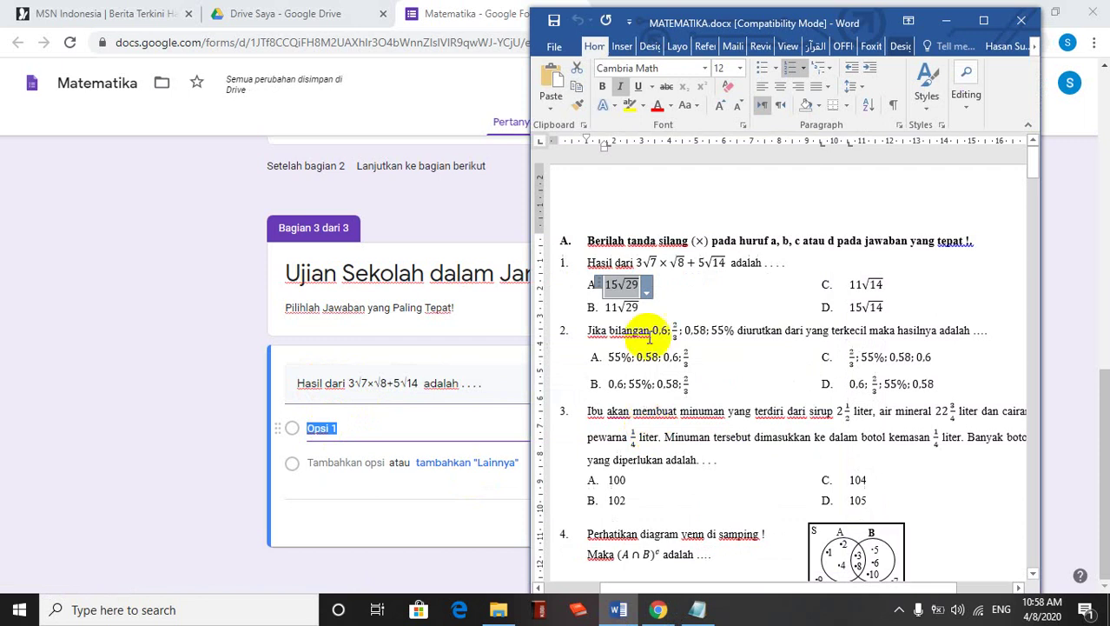
left_click_drag(642, 310, 610, 313)
key("ctrl+c")
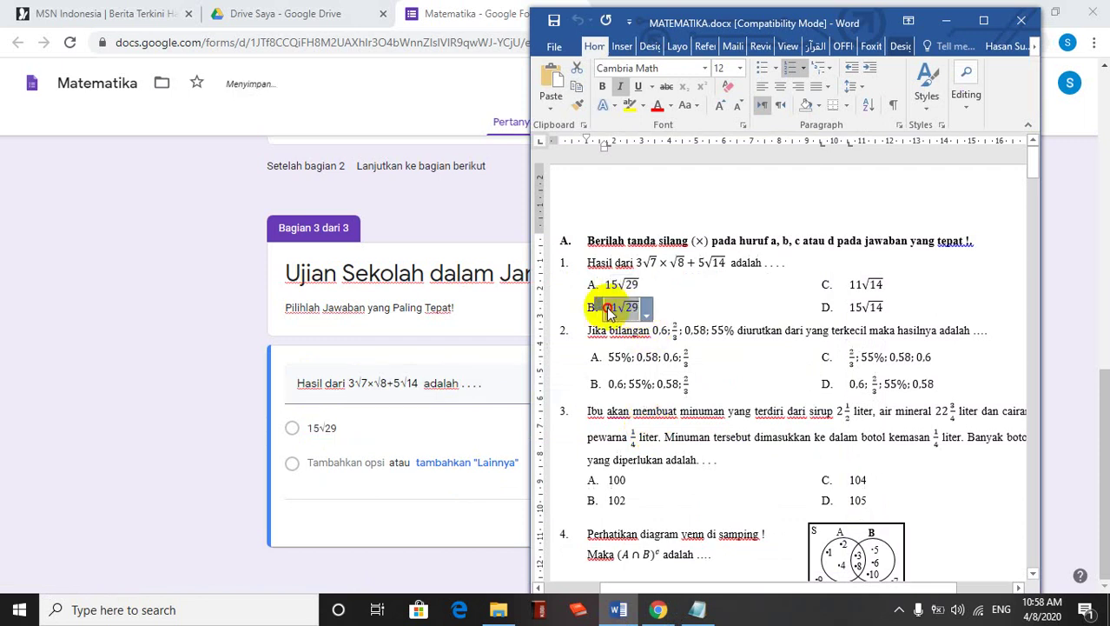
left_click(330, 462)
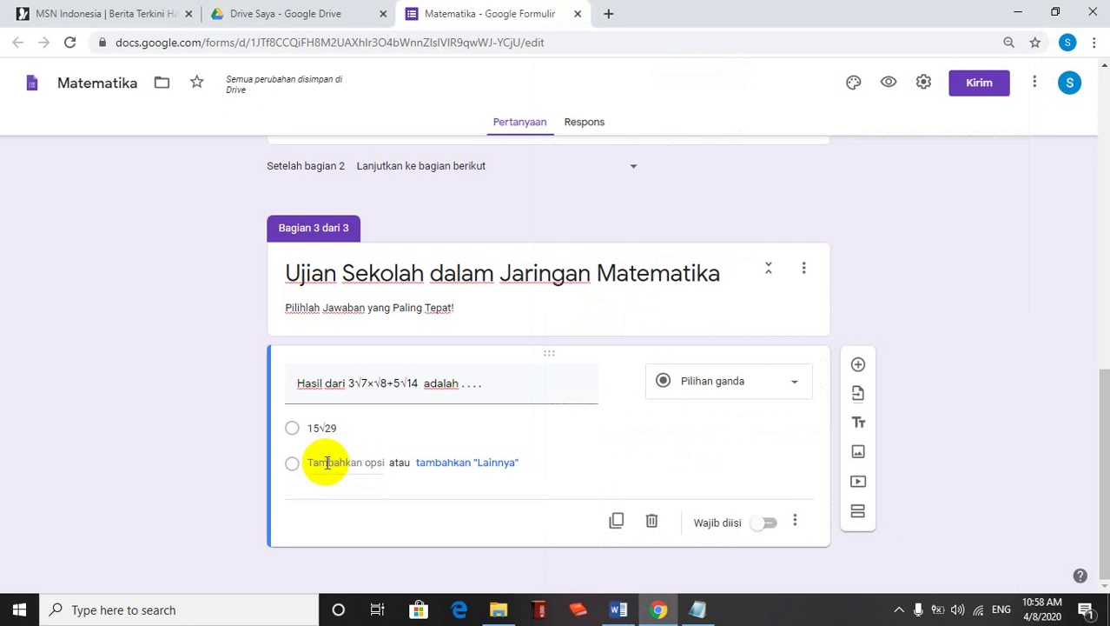
left_click(327, 463)
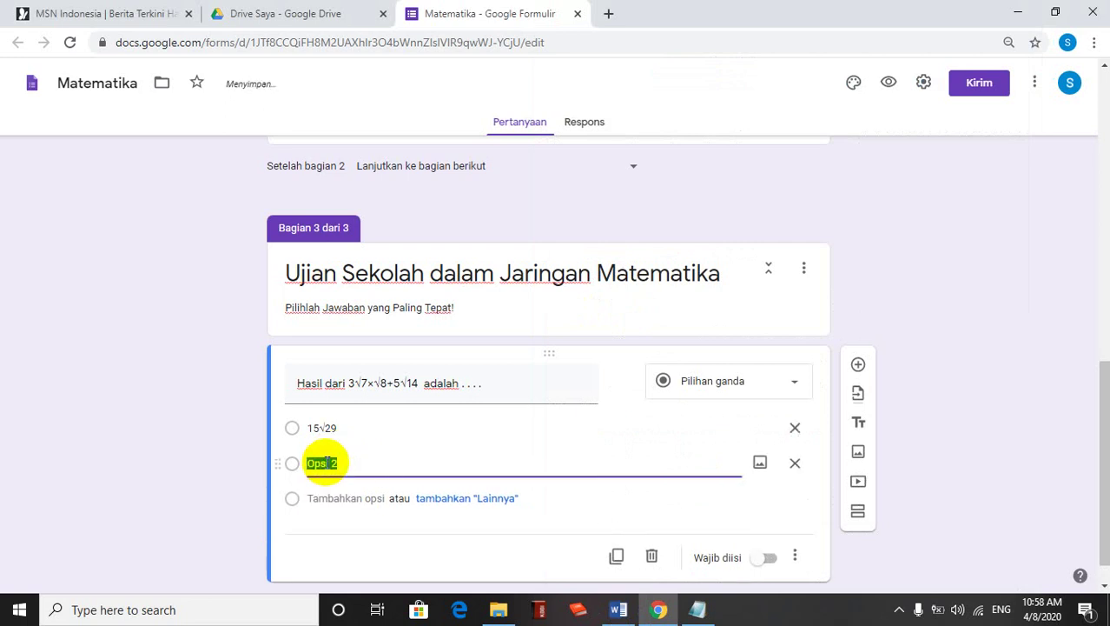
key("ctrl+v")
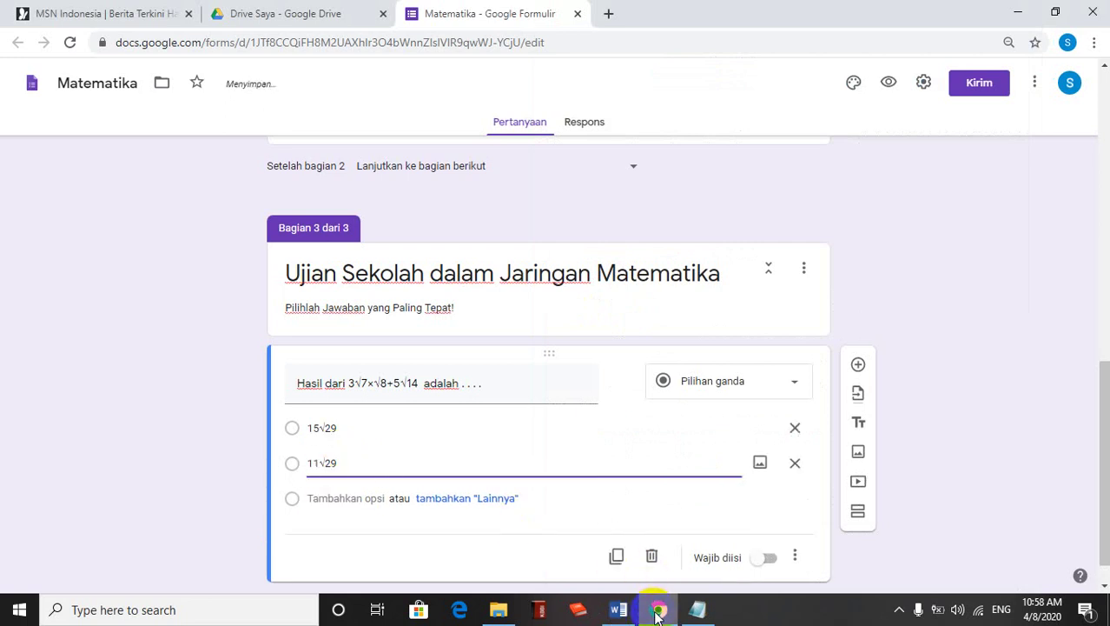
Paste 11√14 from Word as the third answer option, fixing a stray character
mouse_move(687, 616)
left_click(618, 609)
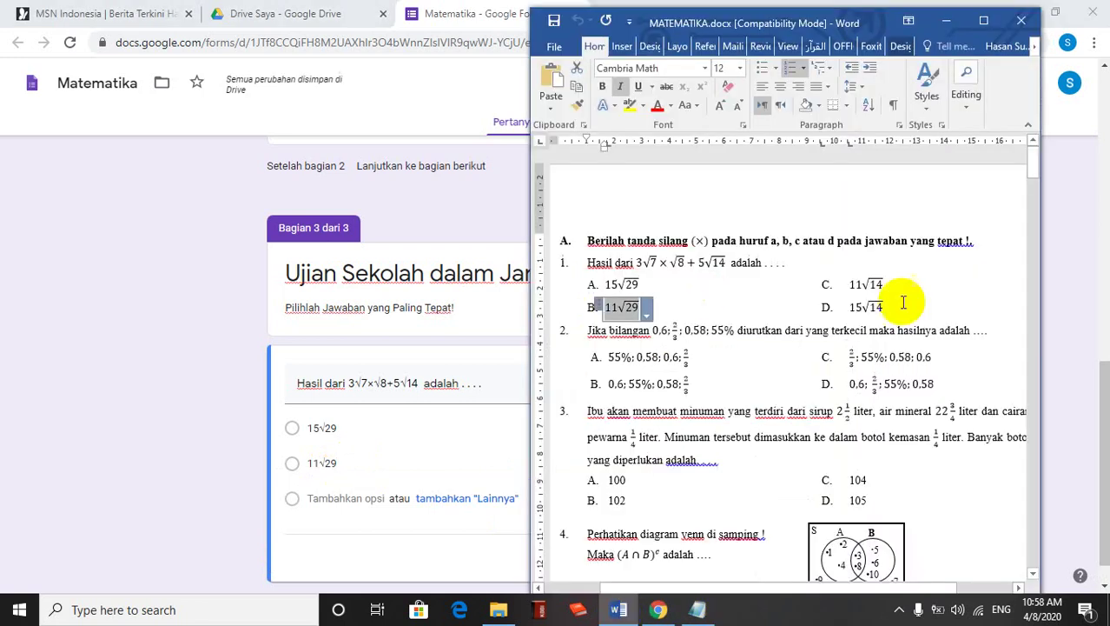
left_click_drag(888, 286, 849, 284)
key("ctrl+c")
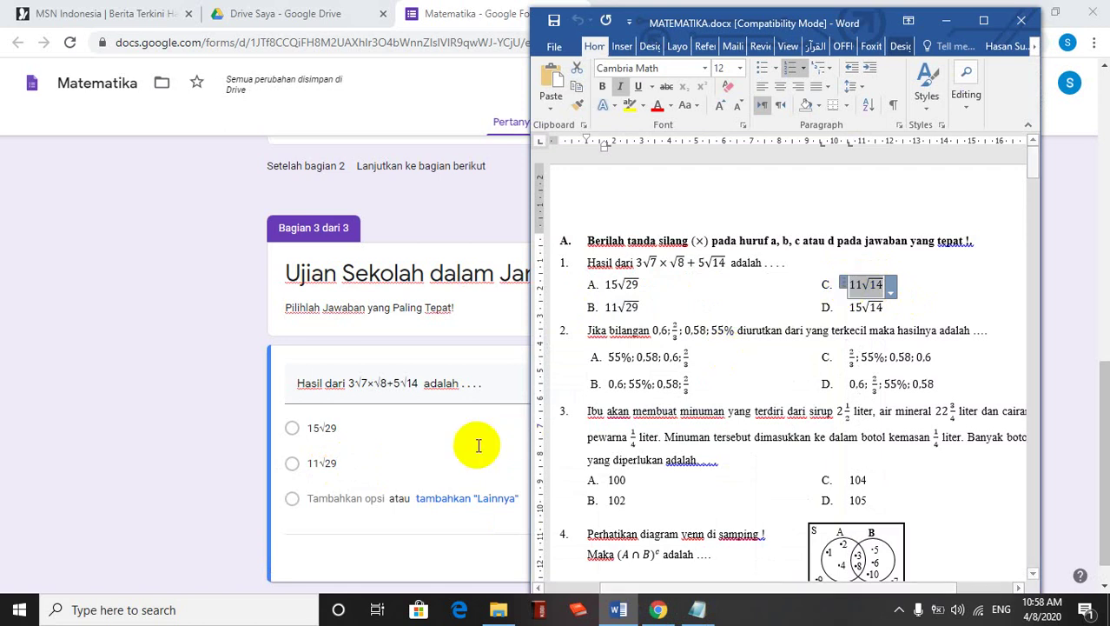
left_click(339, 495)
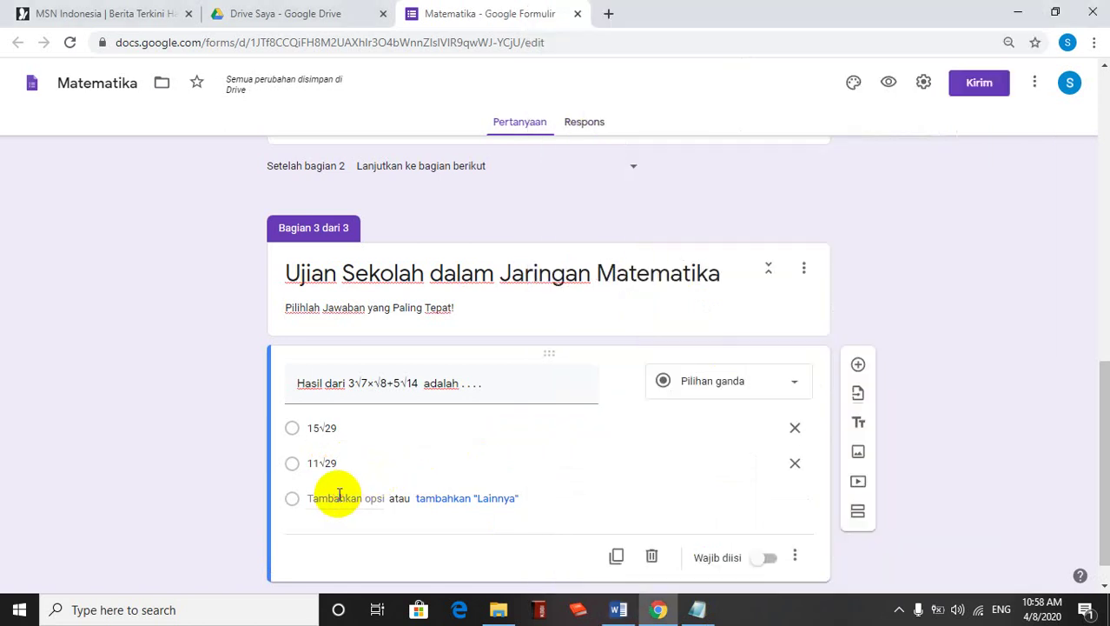
left_click(338, 497)
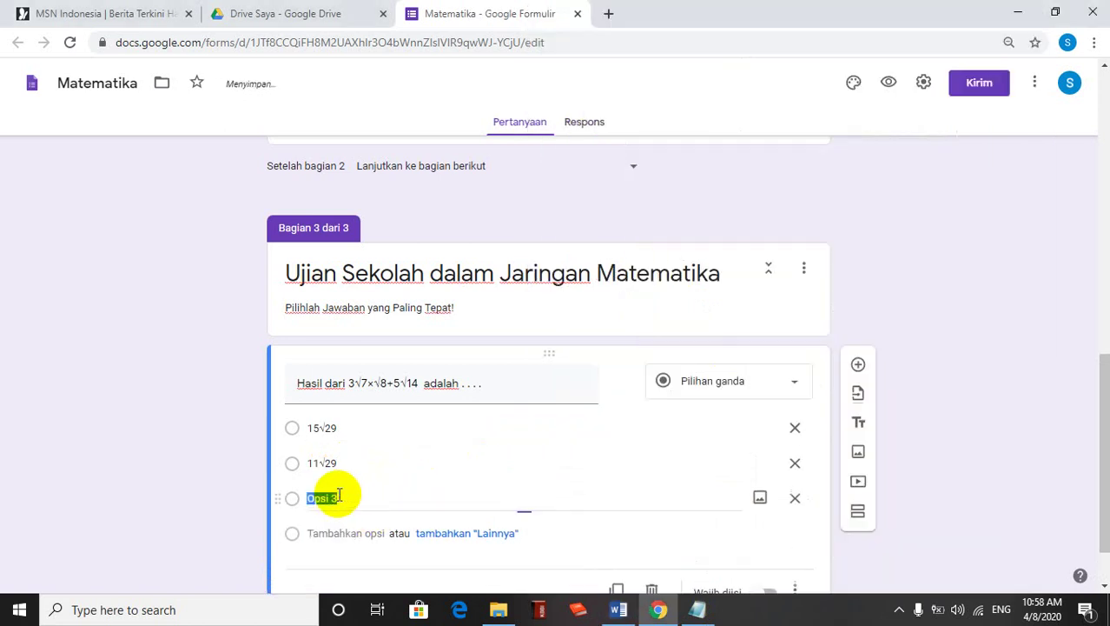
key("ctrl+v")
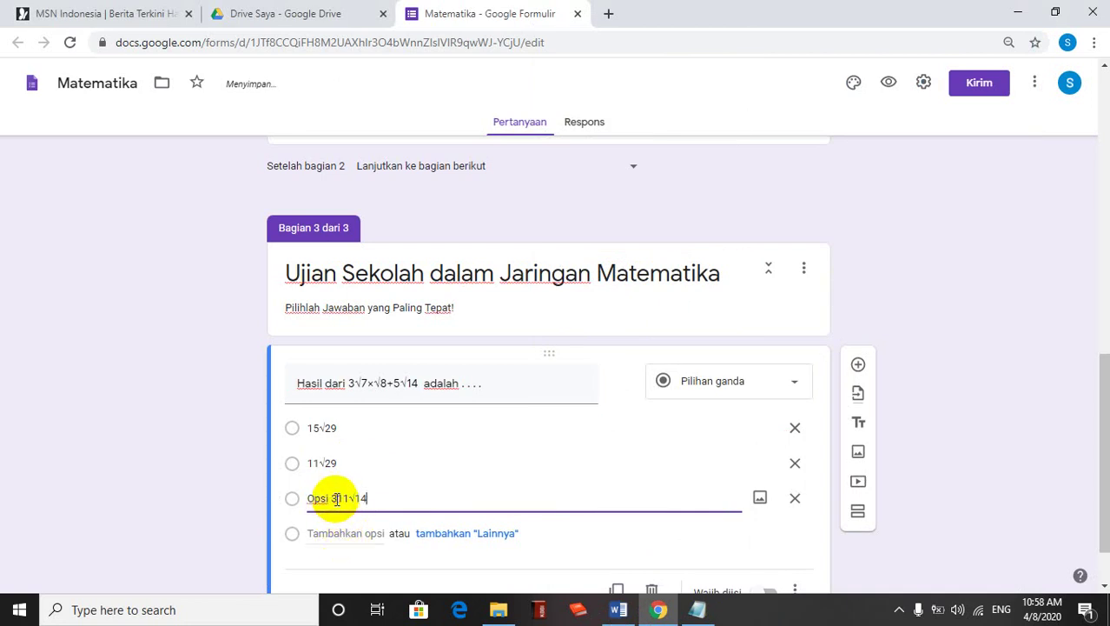
left_click(337, 498)
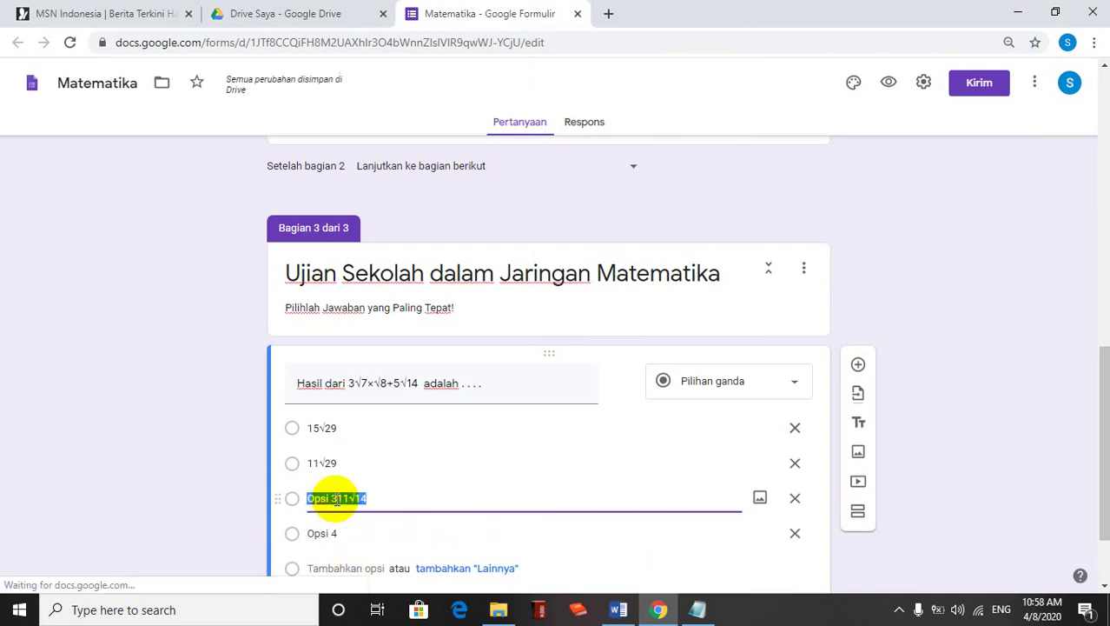
left_click(338, 499)
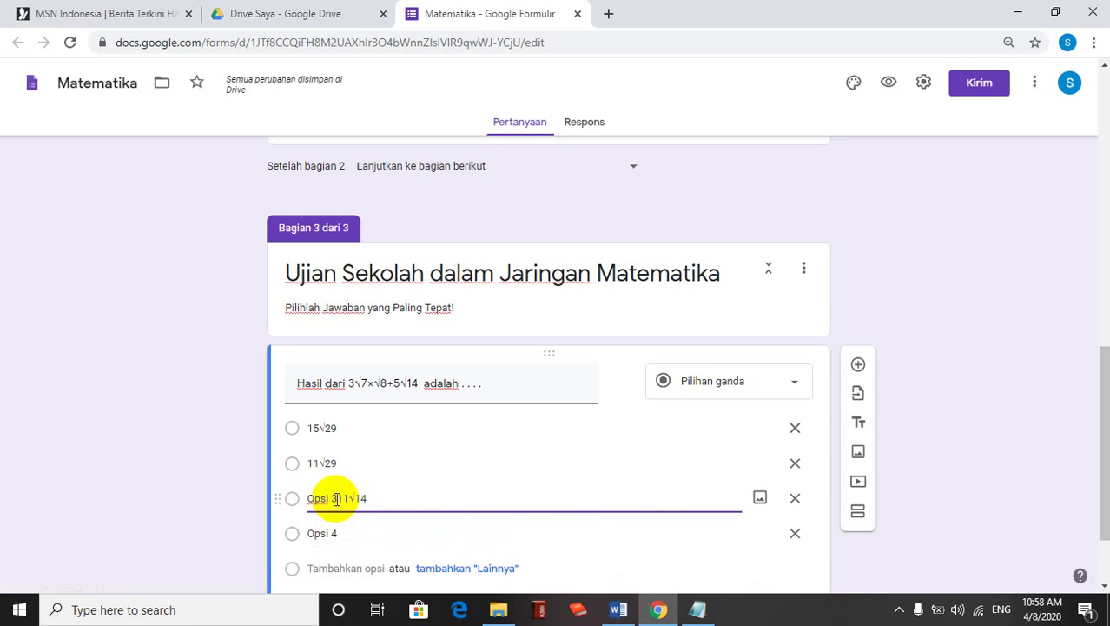
key("BackSpace")
key("BackSpace")
key("BackSpace")
key("BackSpace")
key("BackSpace")
key("BackSpace")
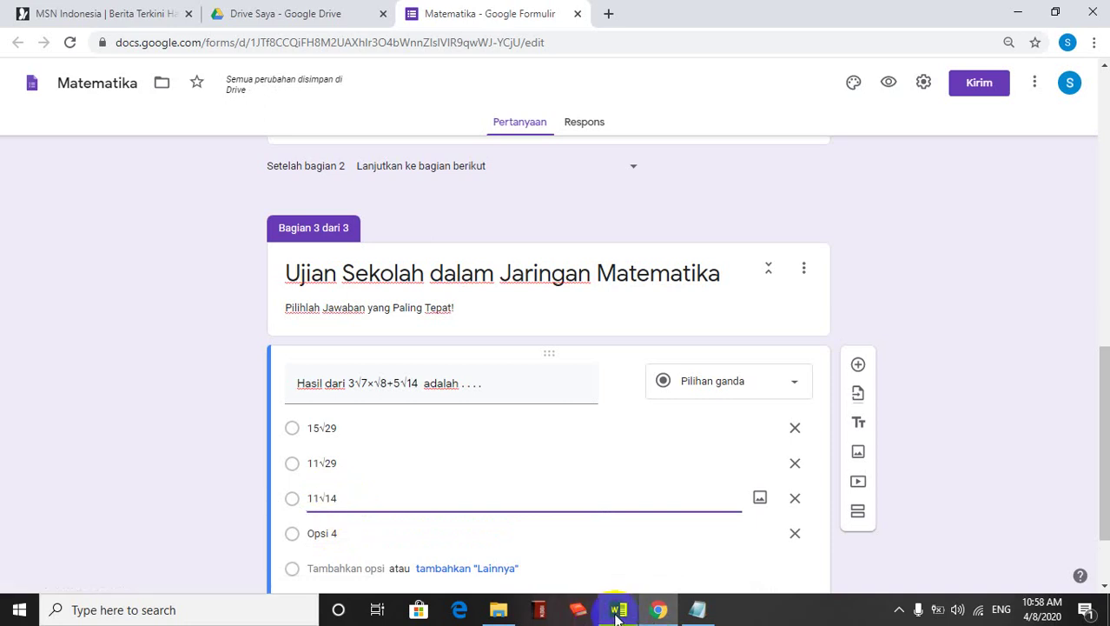
Copy 15√14 from Word into the fourth answer option
left_click(618, 609)
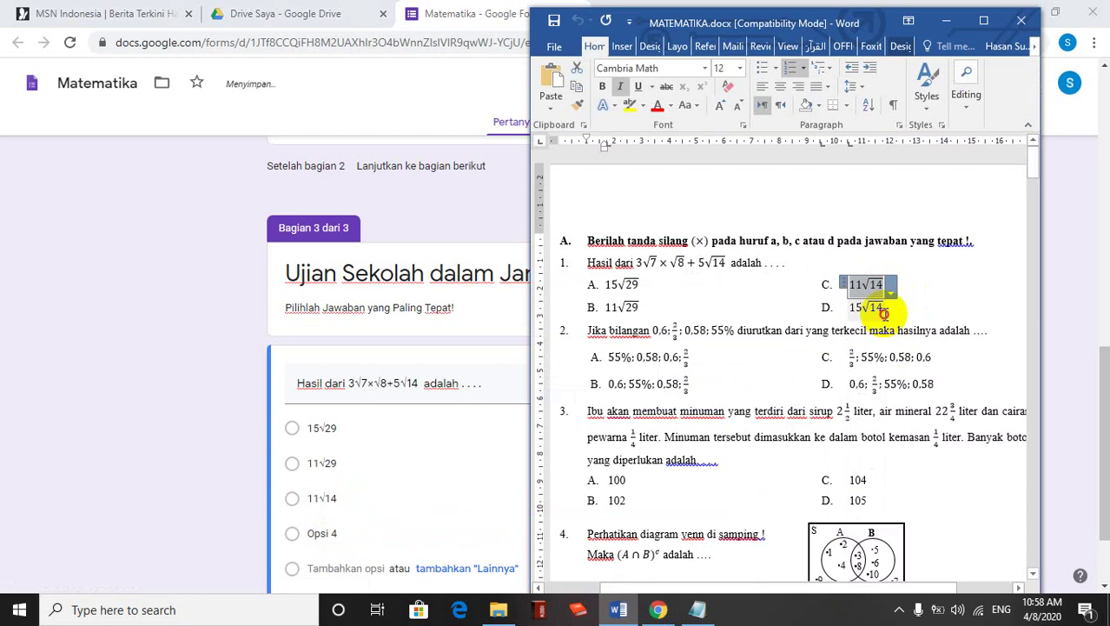
left_click_drag(886, 308, 853, 309)
key("ctrl+c")
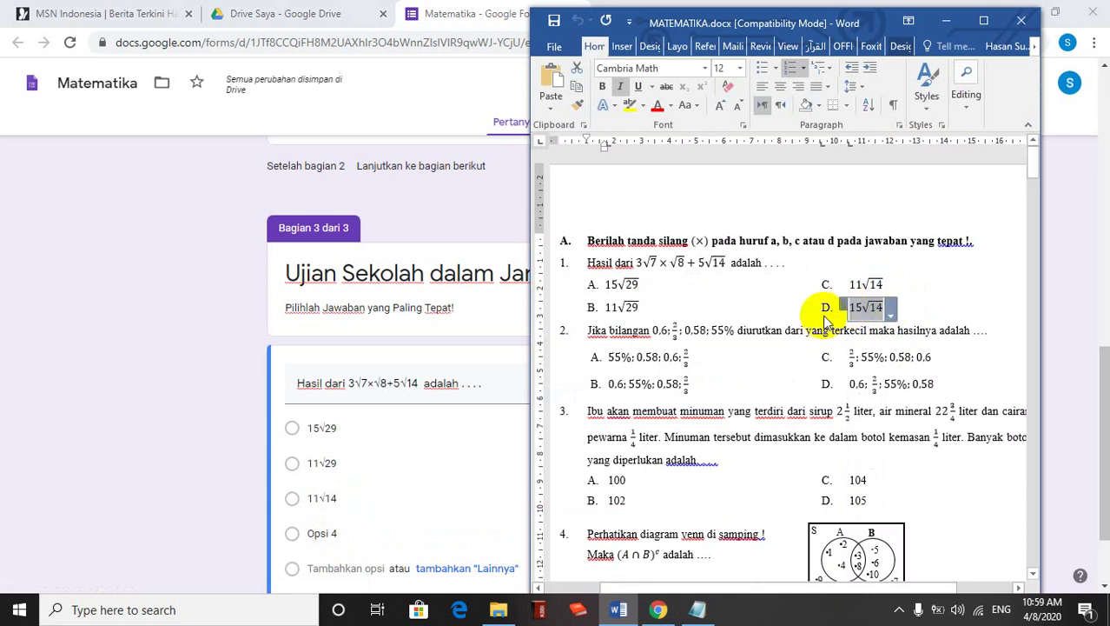
left_click(328, 533)
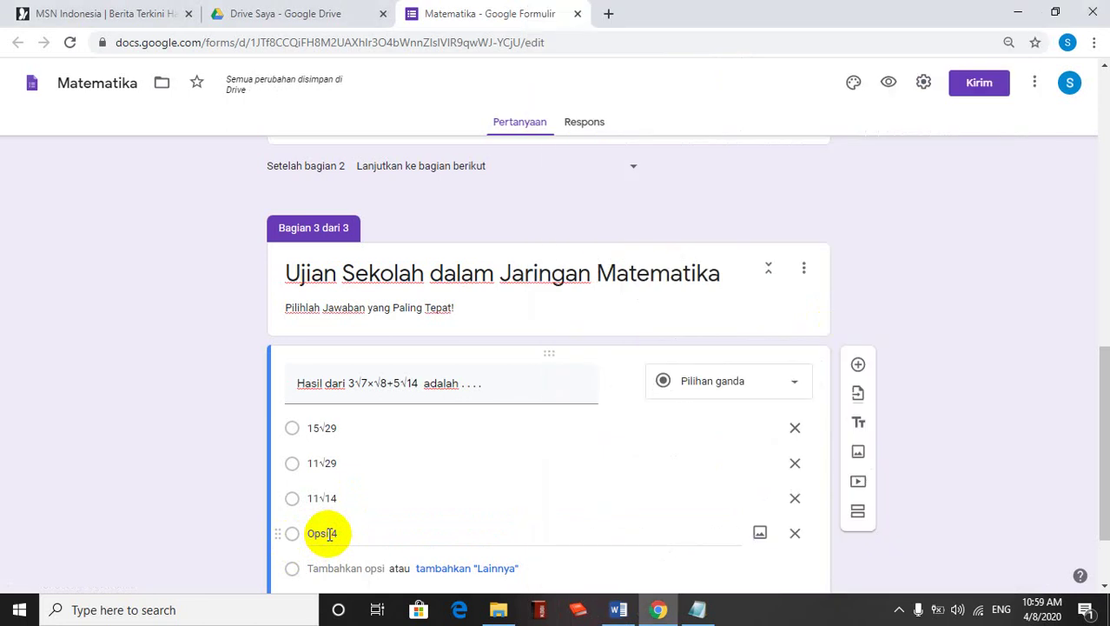
left_click(328, 533)
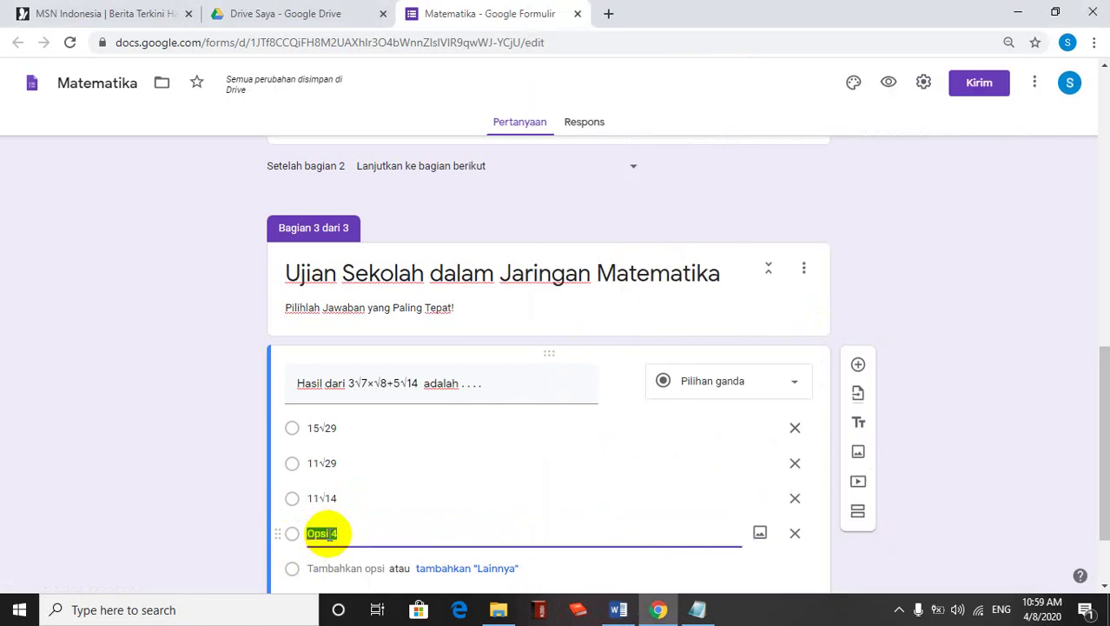
key("ctrl+v")
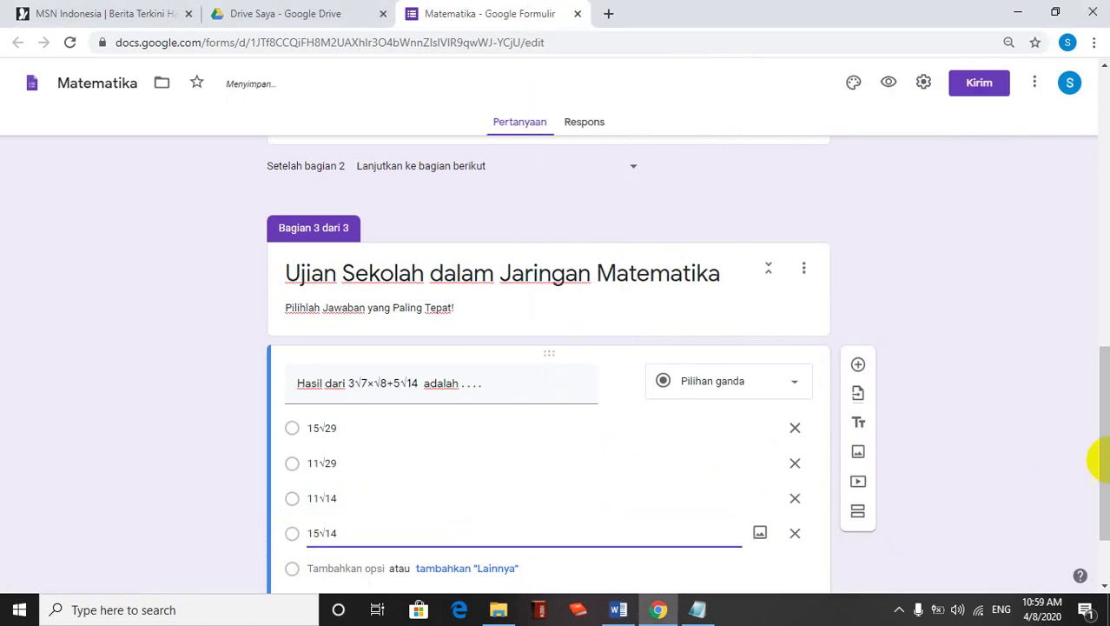
scroll(1103, 461, "down", 1)
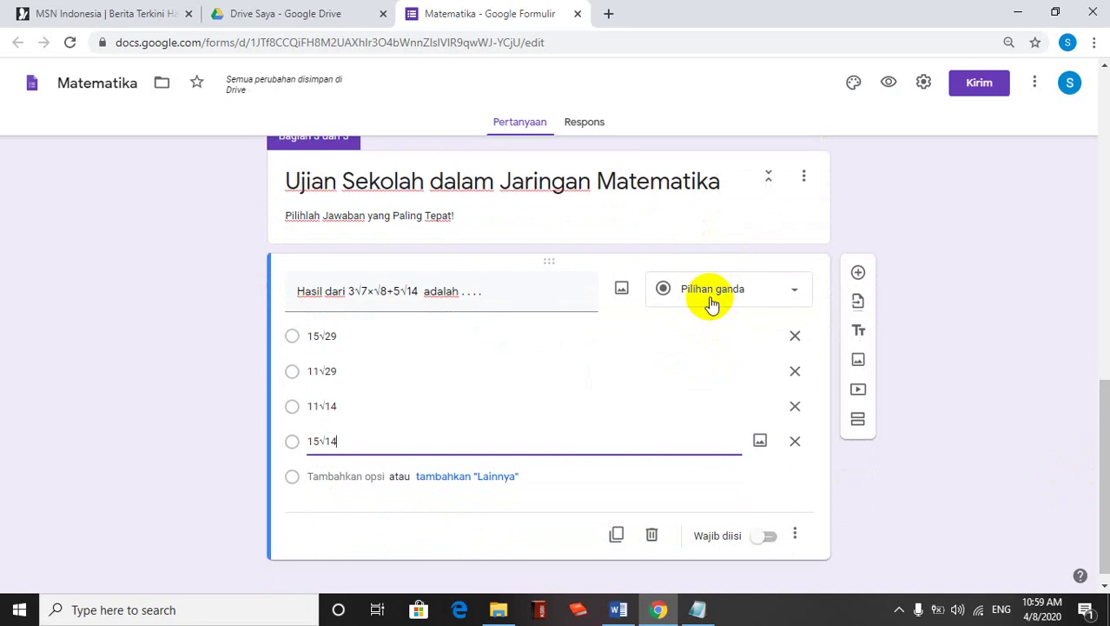
Keep the question multiple choice, mark it 'Wajib diisi', and enable 'Acak urutan opsi'
left_click(711, 300)
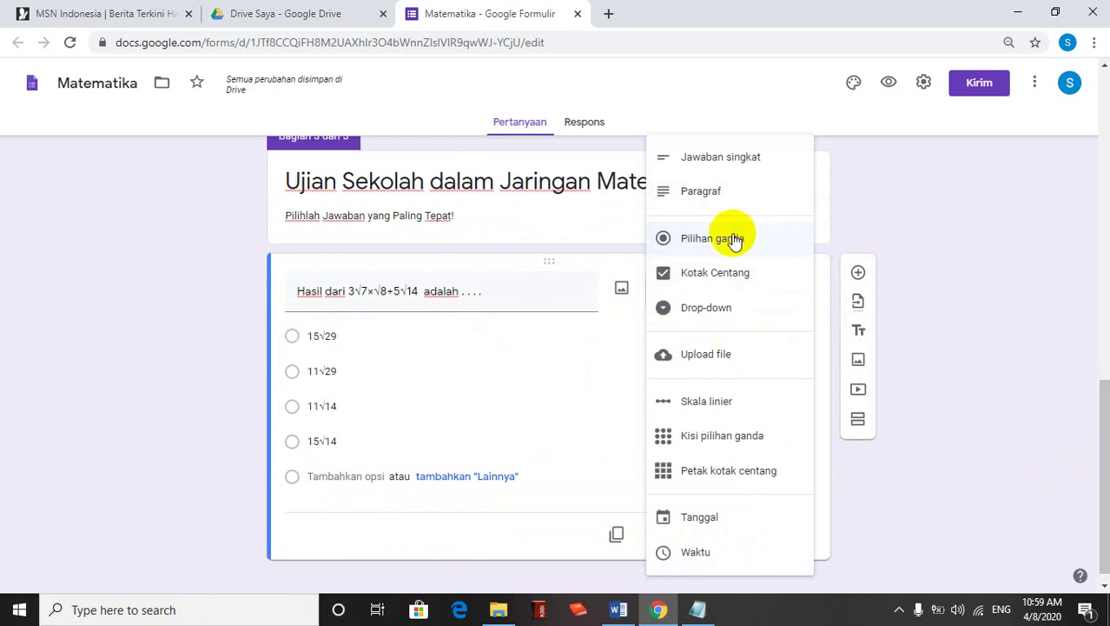
left_click(1029, 286)
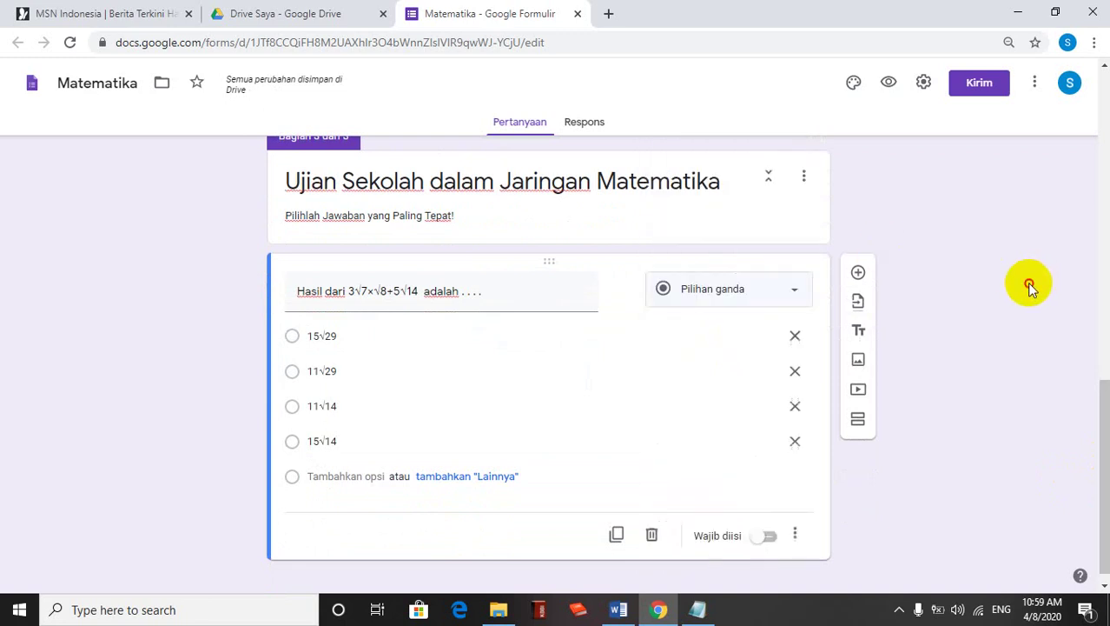
left_click(772, 539)
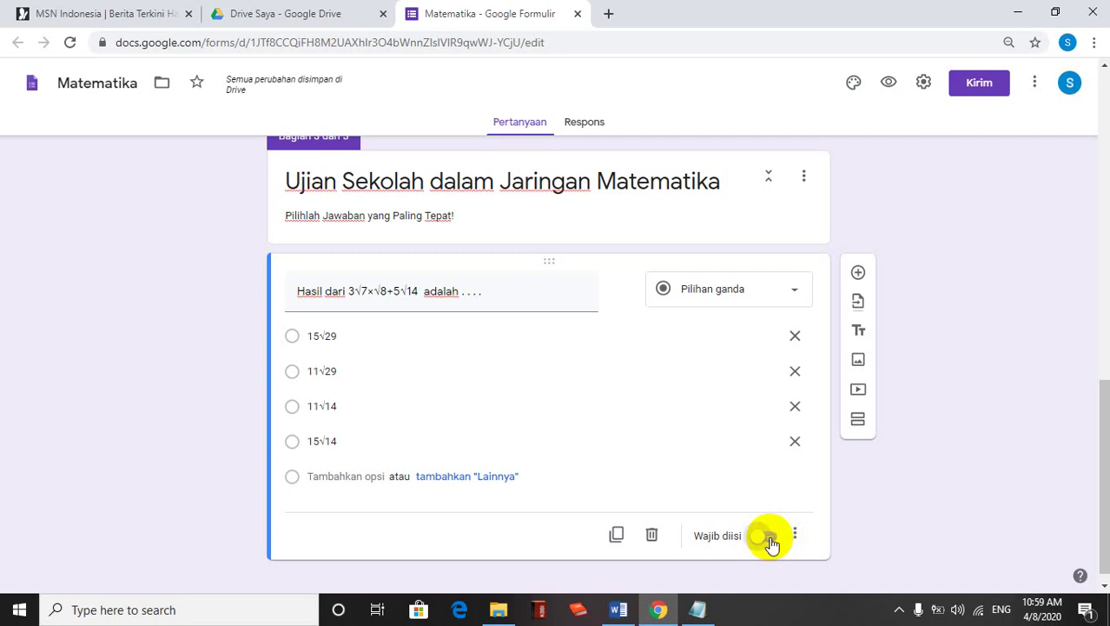
left_click(771, 539)
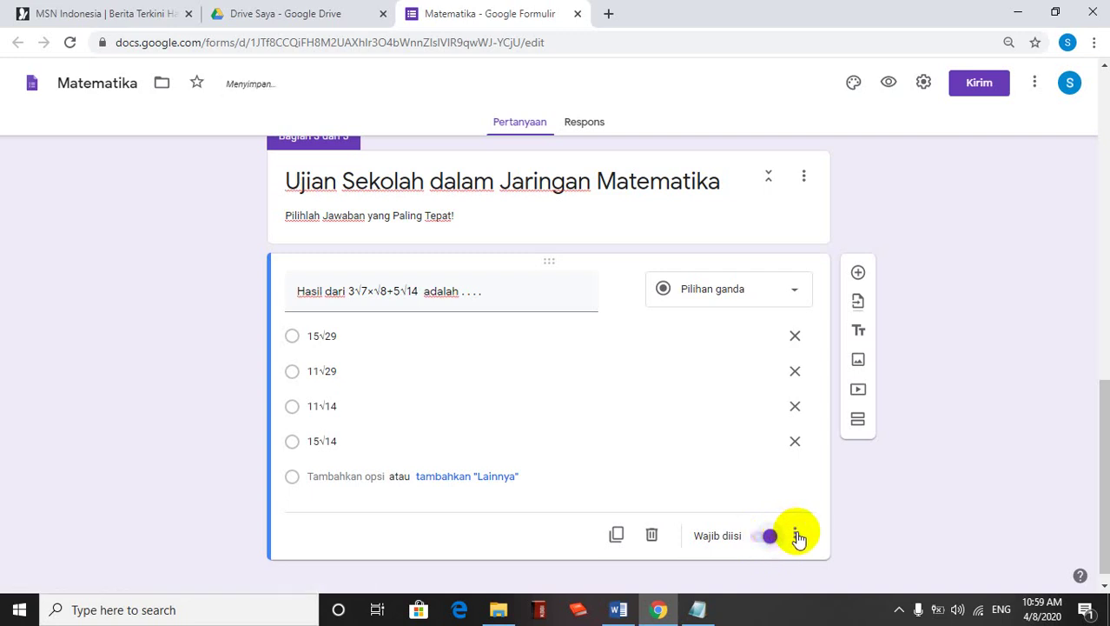
left_click(797, 535)
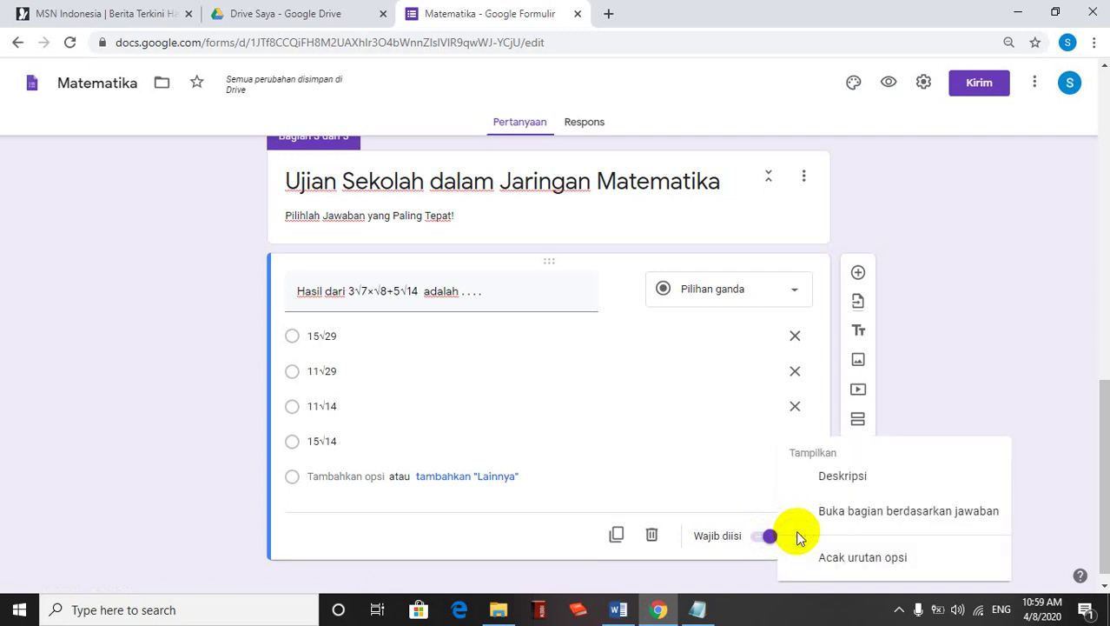
left_click(852, 565)
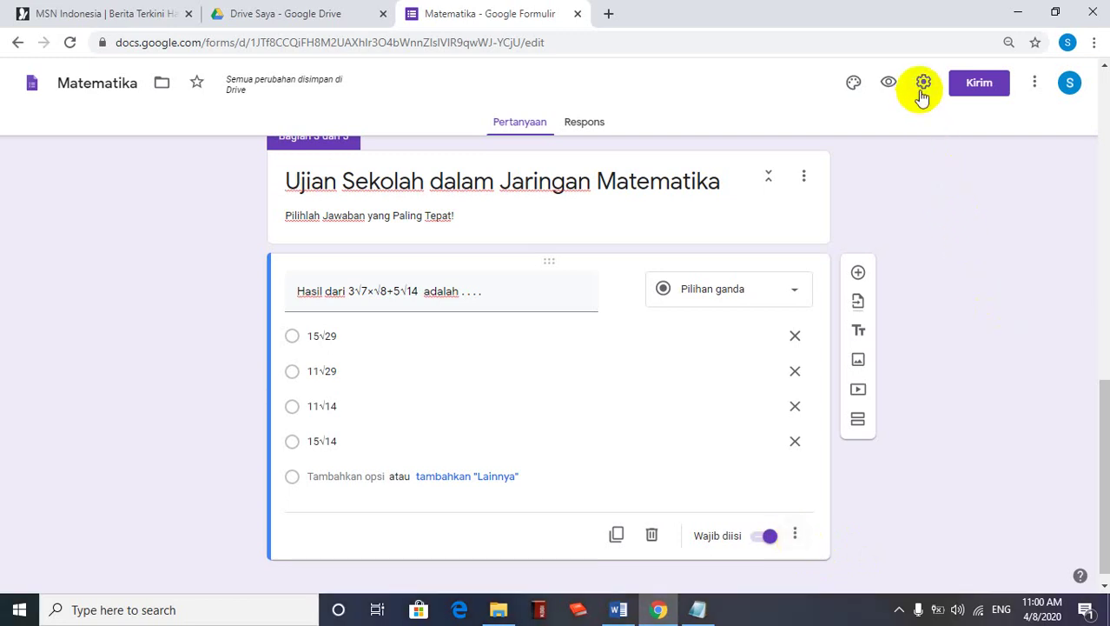
In Settings > Umum, tick 'Kumpulkan alamat email' and 'Batasi ke 1 tanggapan'
left_click(922, 90)
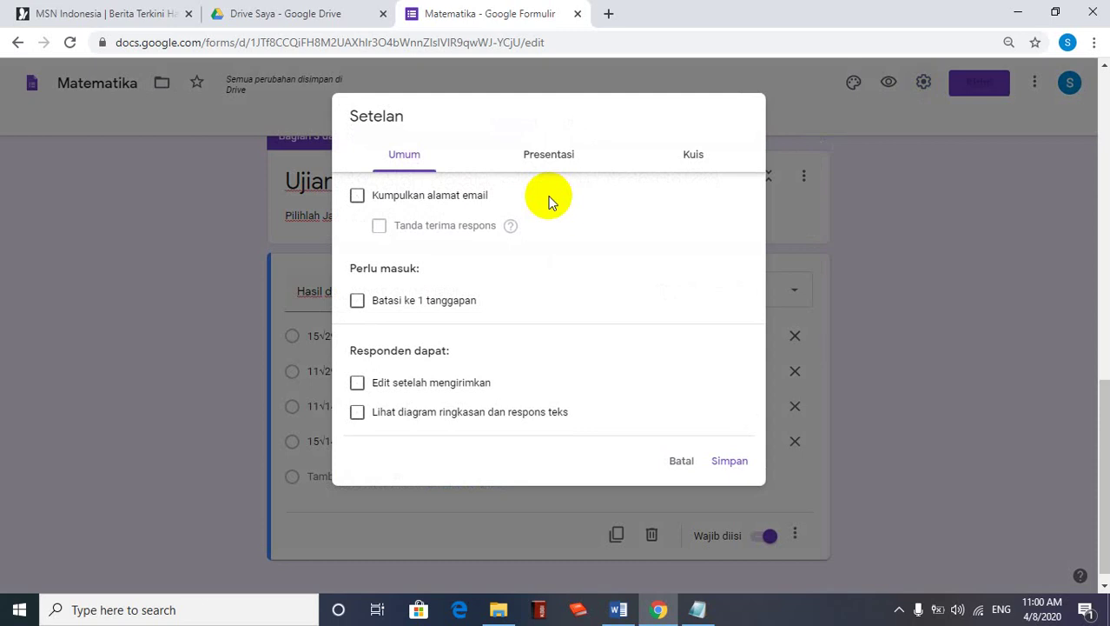
left_click(358, 198)
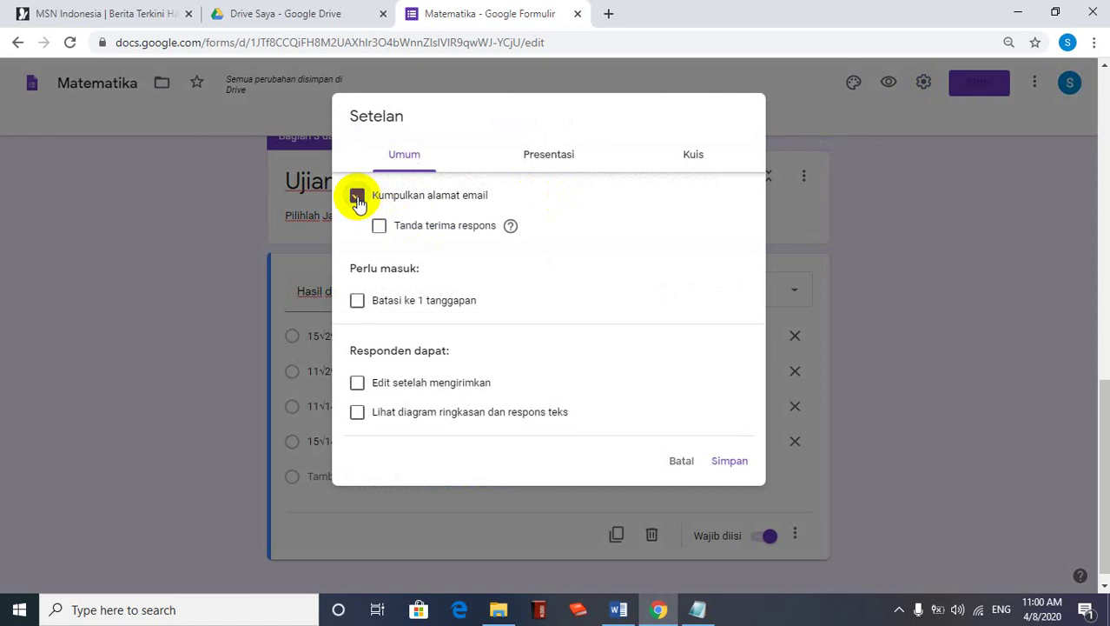
left_click(358, 301)
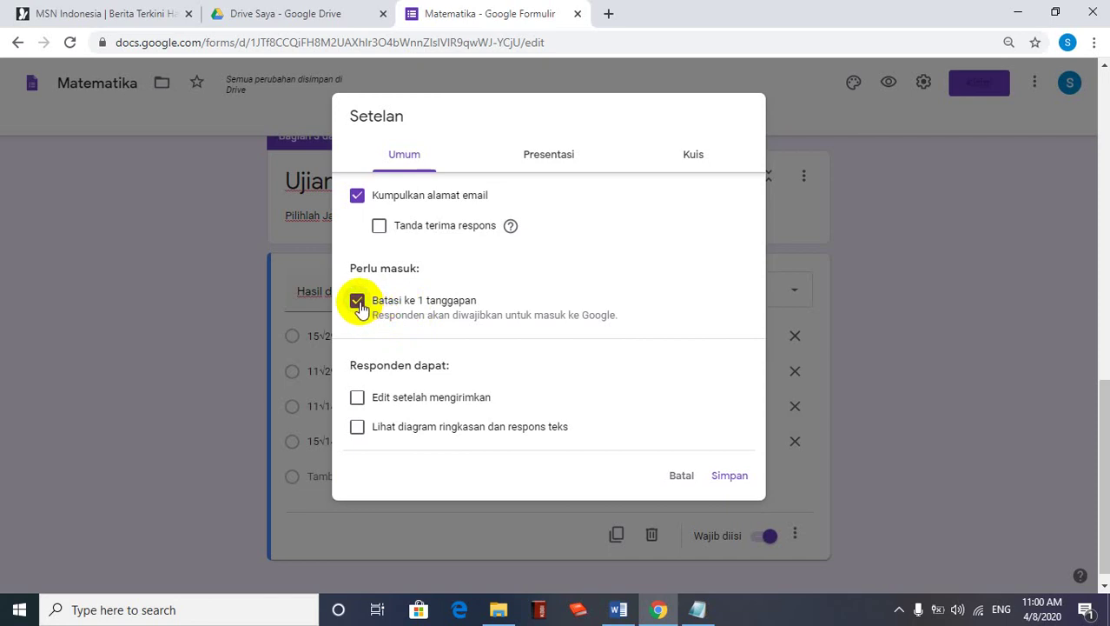
left_click(357, 301)
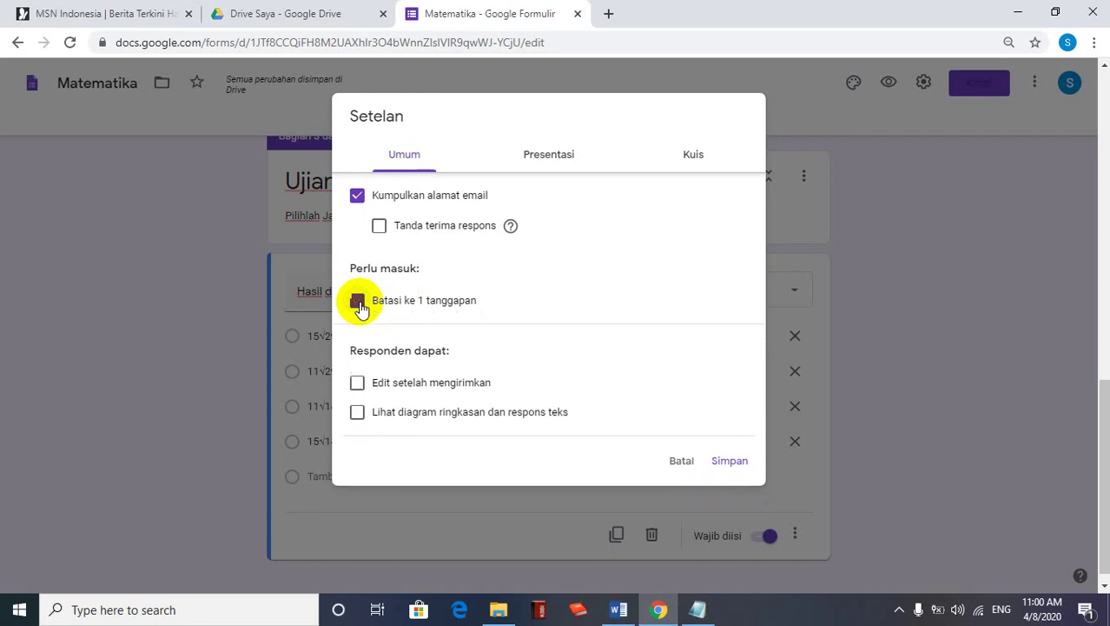
left_click(357, 197)
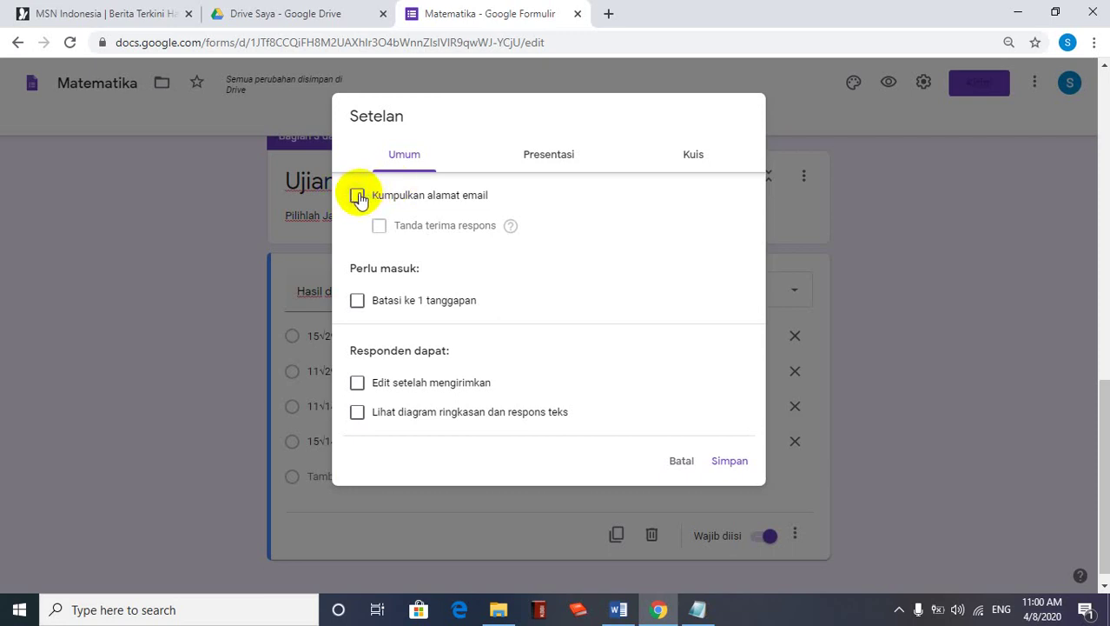
left_click(358, 197)
left_click(357, 302)
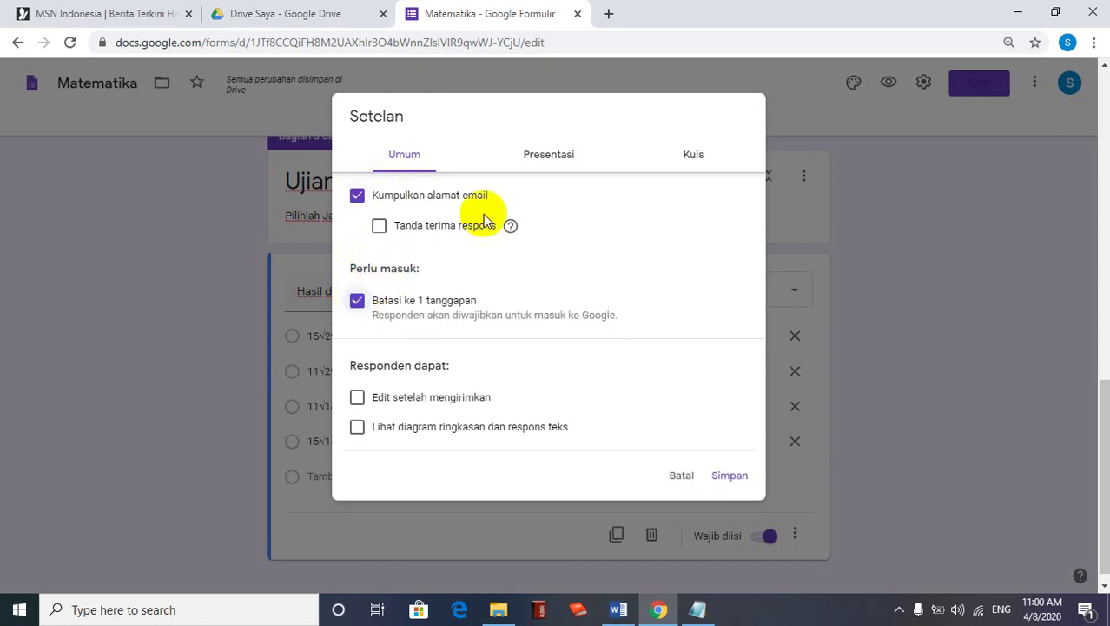
left_click(533, 156)
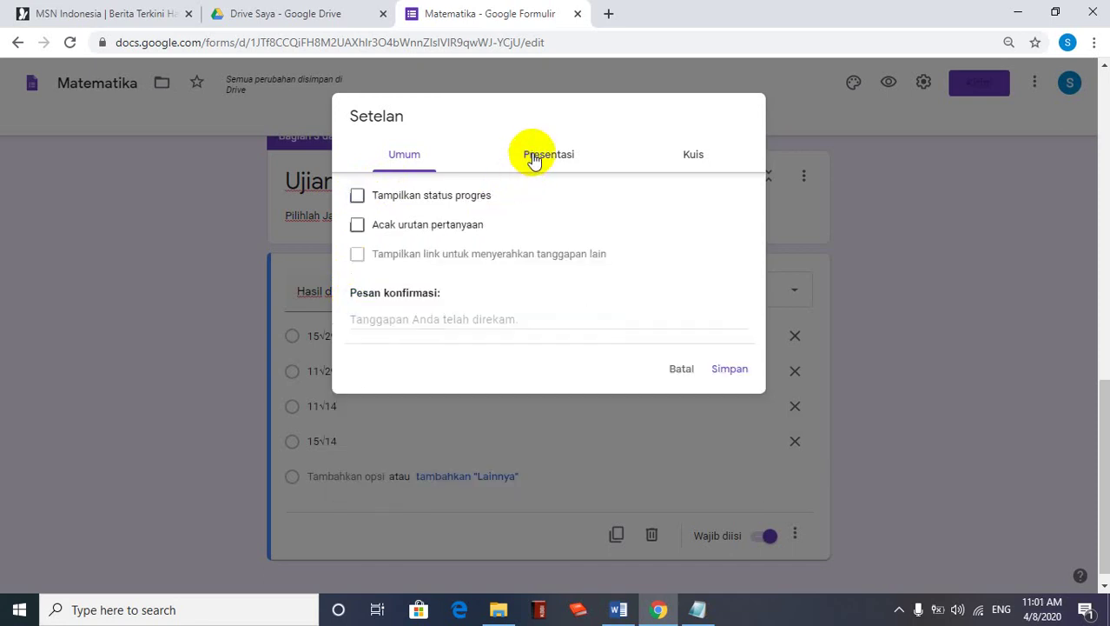
Tick 'Tampilkan status progres' and 'Acak urutan pertanyaan' in the presentation settings
left_click(357, 196)
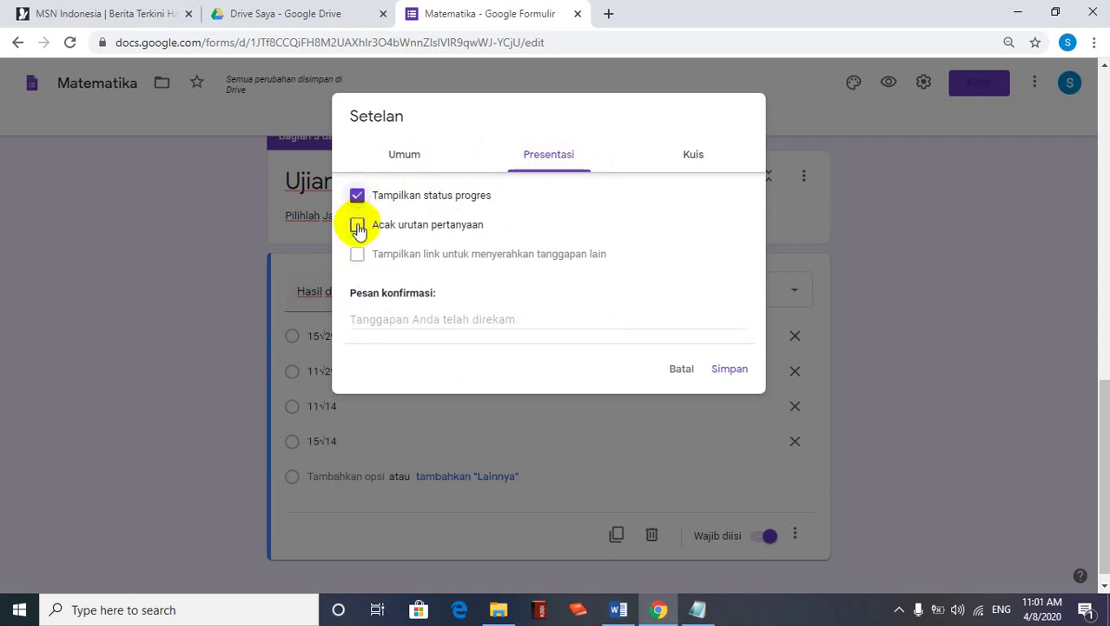
left_click(358, 227)
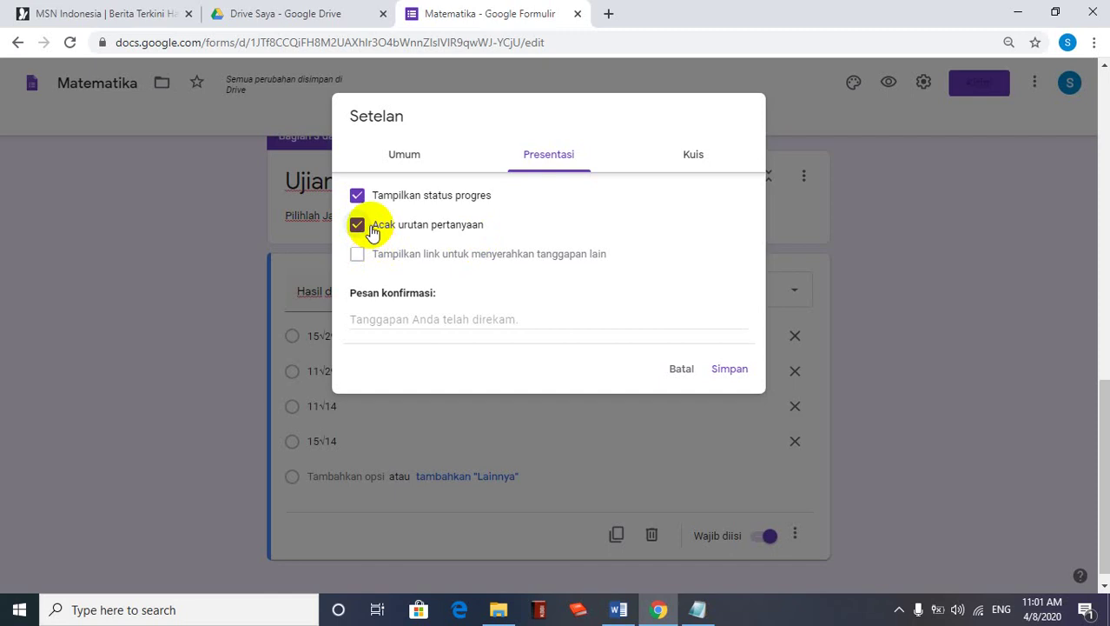
left_click(697, 159)
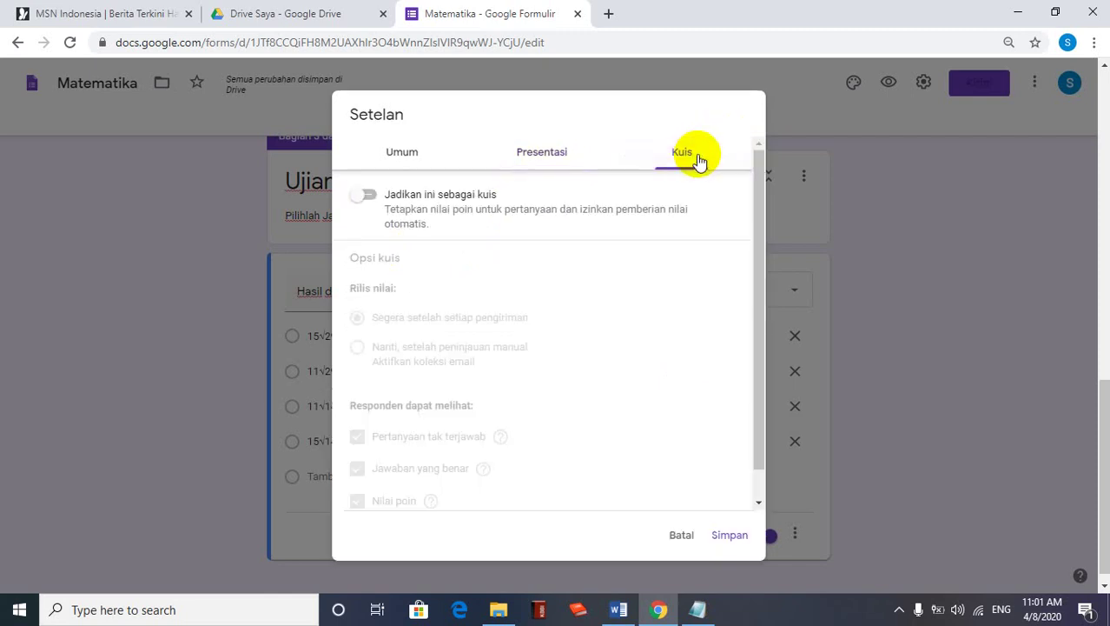
Turn on 'Jadikan ini sebagai kuis' with grades released 'Segera setelah setiap pengiriman', and save
left_click(370, 200)
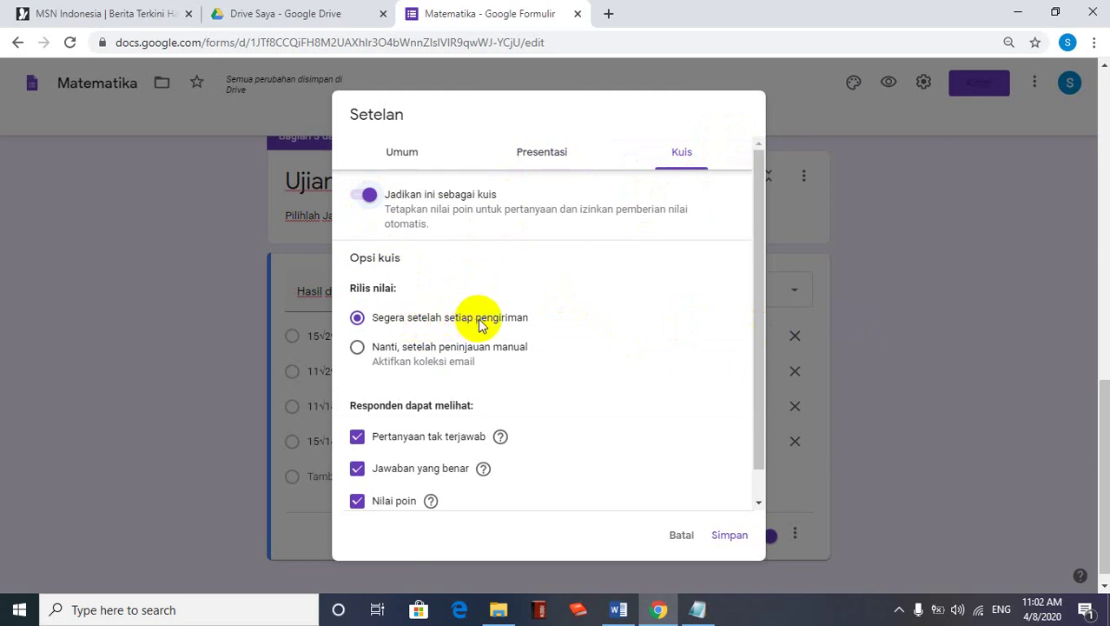
left_click(353, 345)
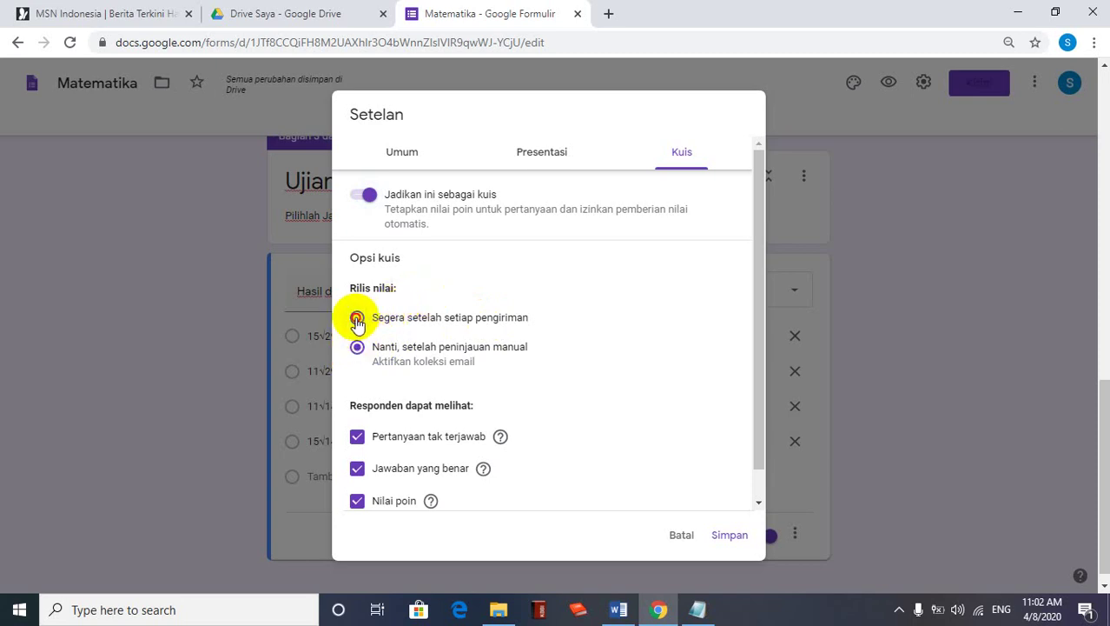
left_click(357, 319)
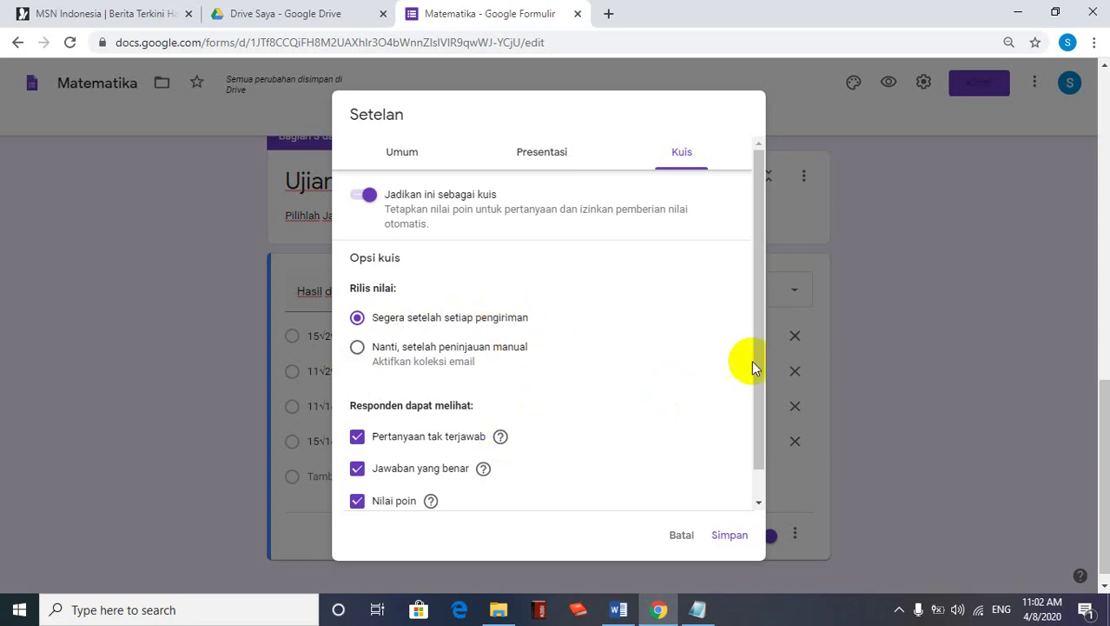
left_click_drag(752, 388, 749, 415)
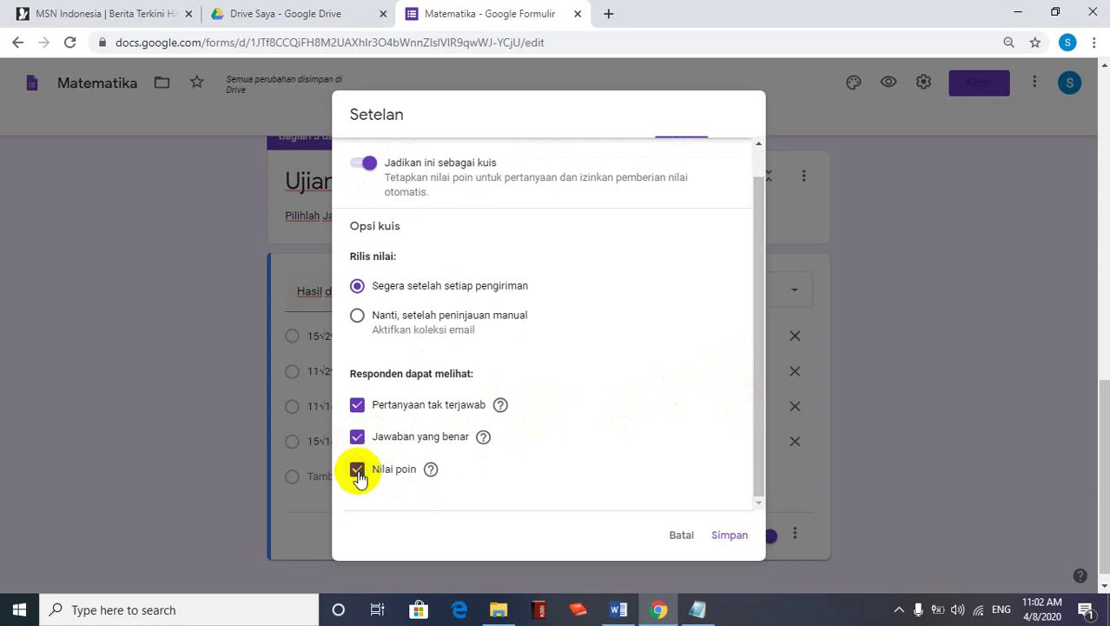
left_click(729, 535)
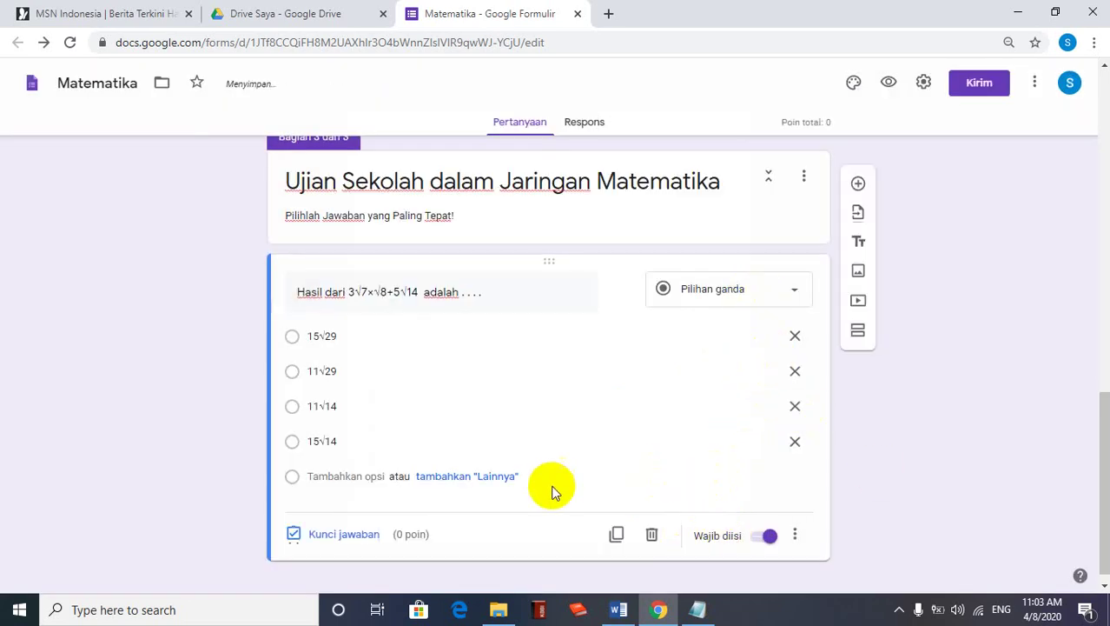
In the answer key, set 50 points, mark 11√14 correct, and click Selesai
left_click(344, 535)
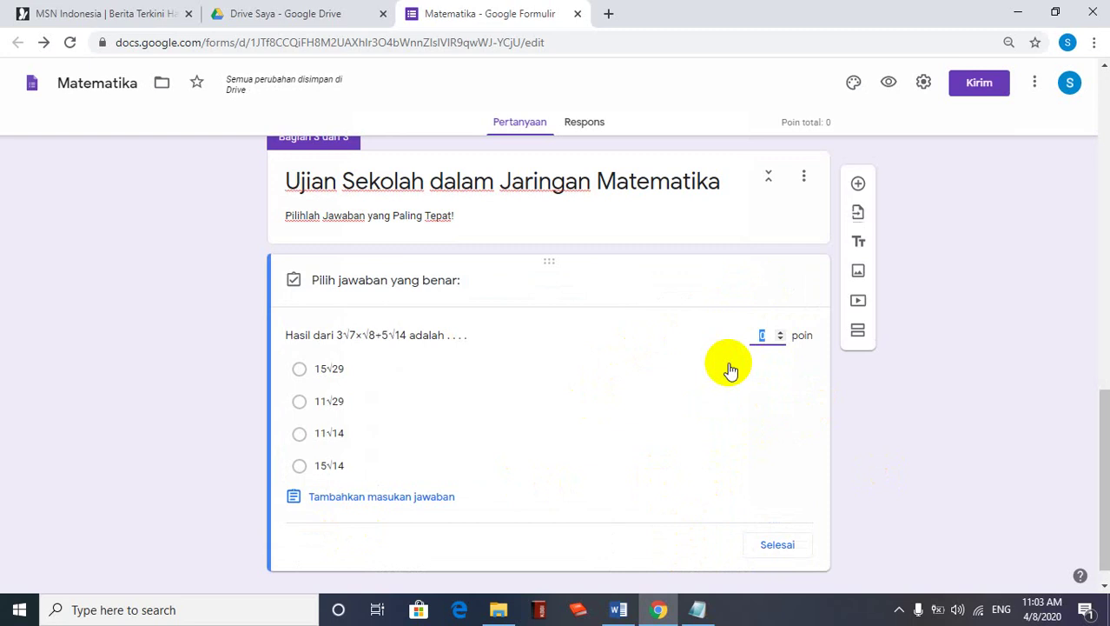
type("4")
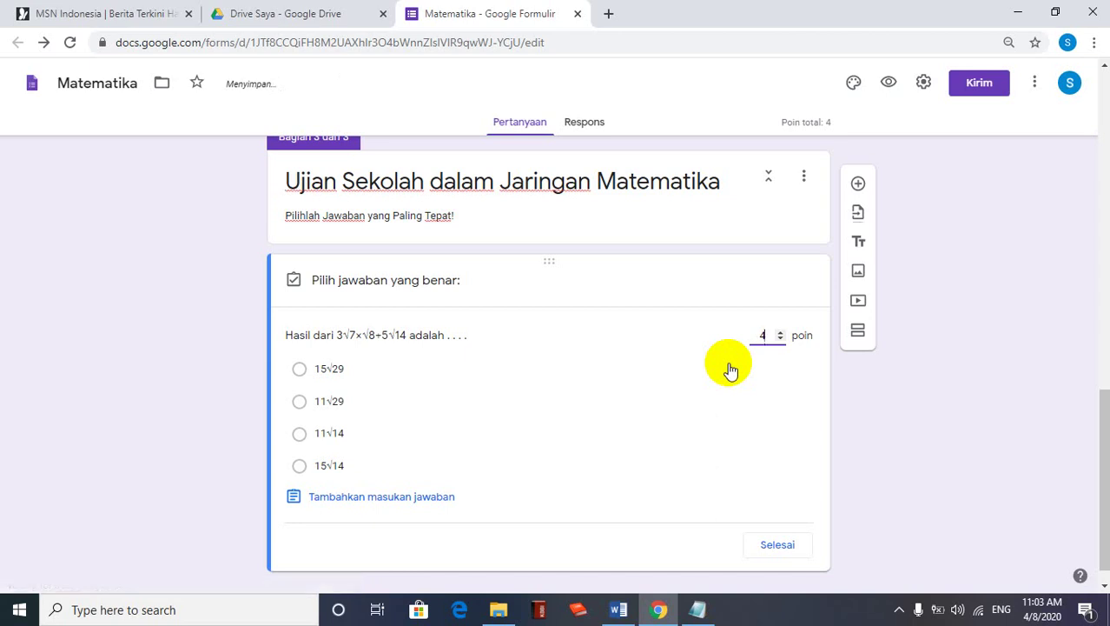
key("BackSpace")
type("50")
left_click(302, 434)
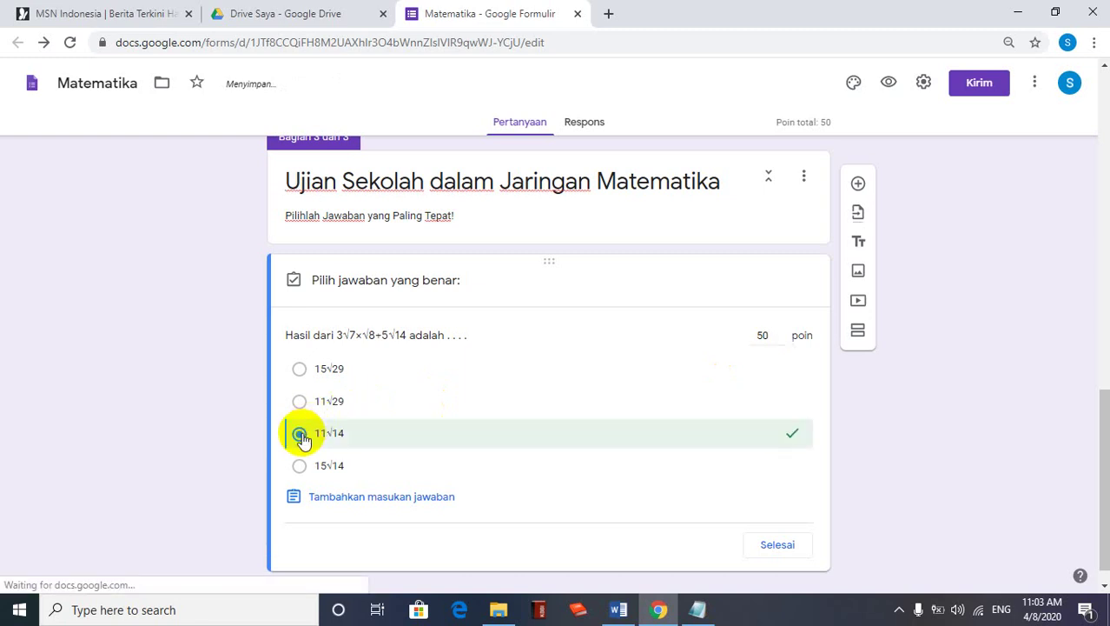
left_click(780, 545)
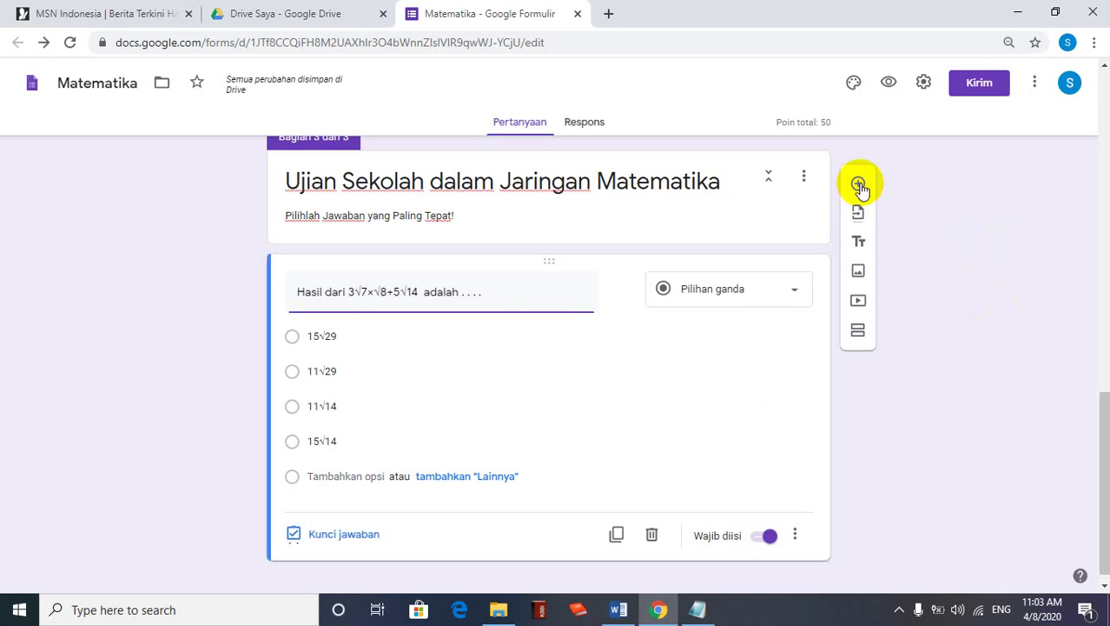
left_click(629, 612)
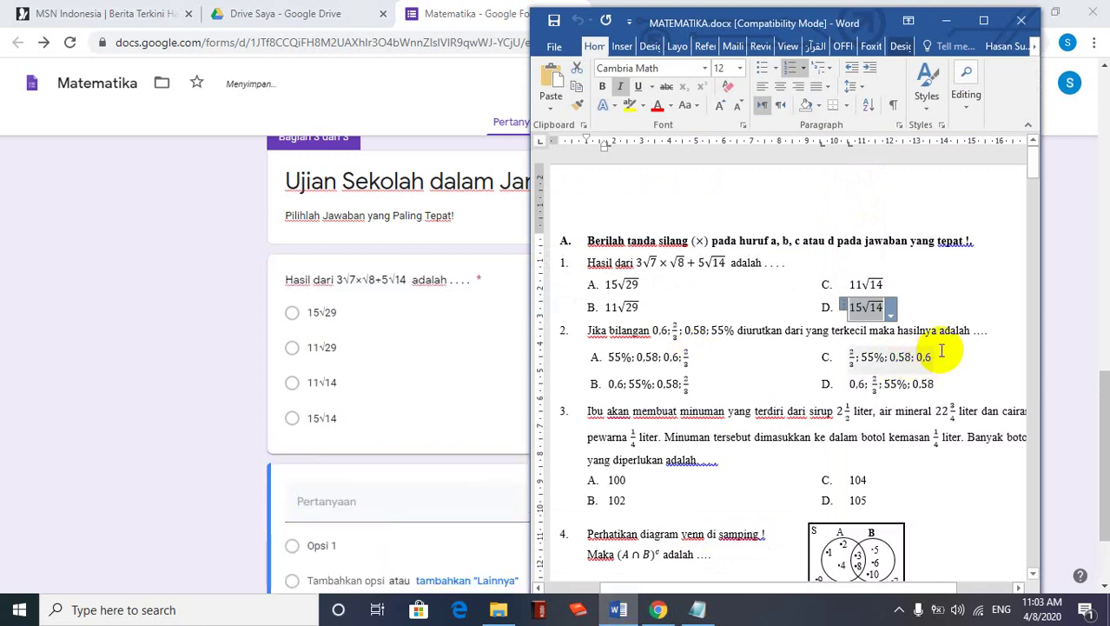
left_click_drag(987, 330, 588, 338)
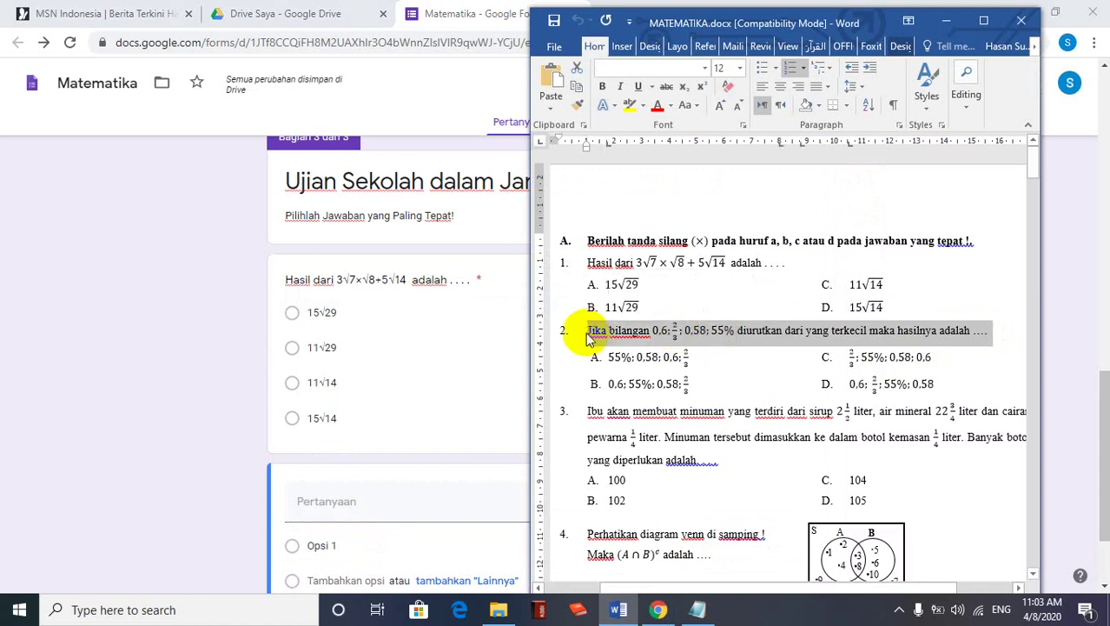
left_click(348, 497)
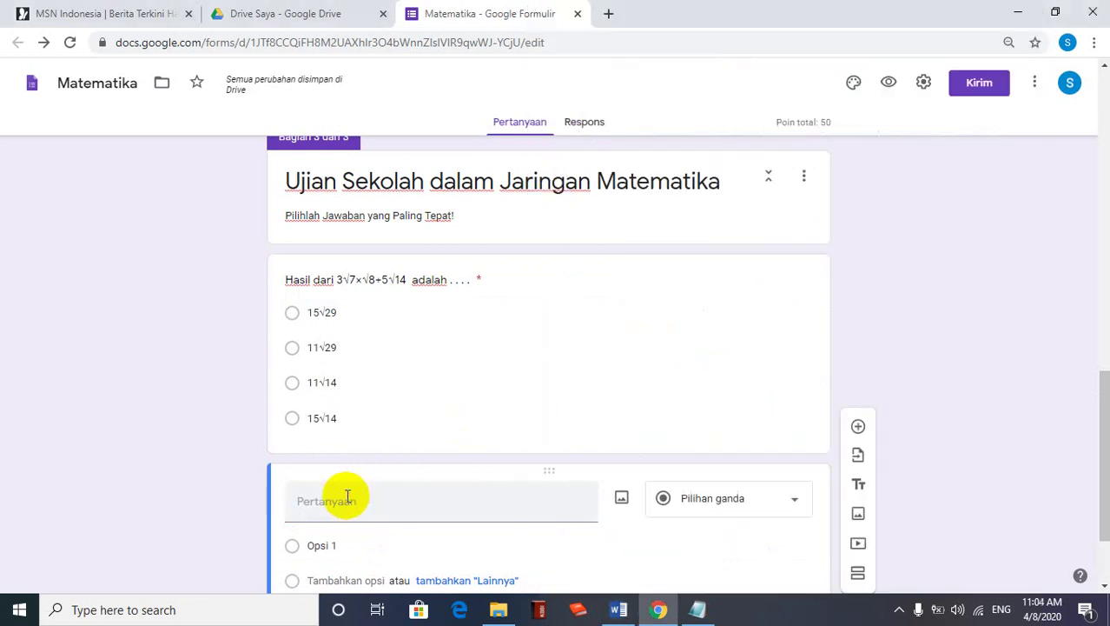
left_click(330, 502)
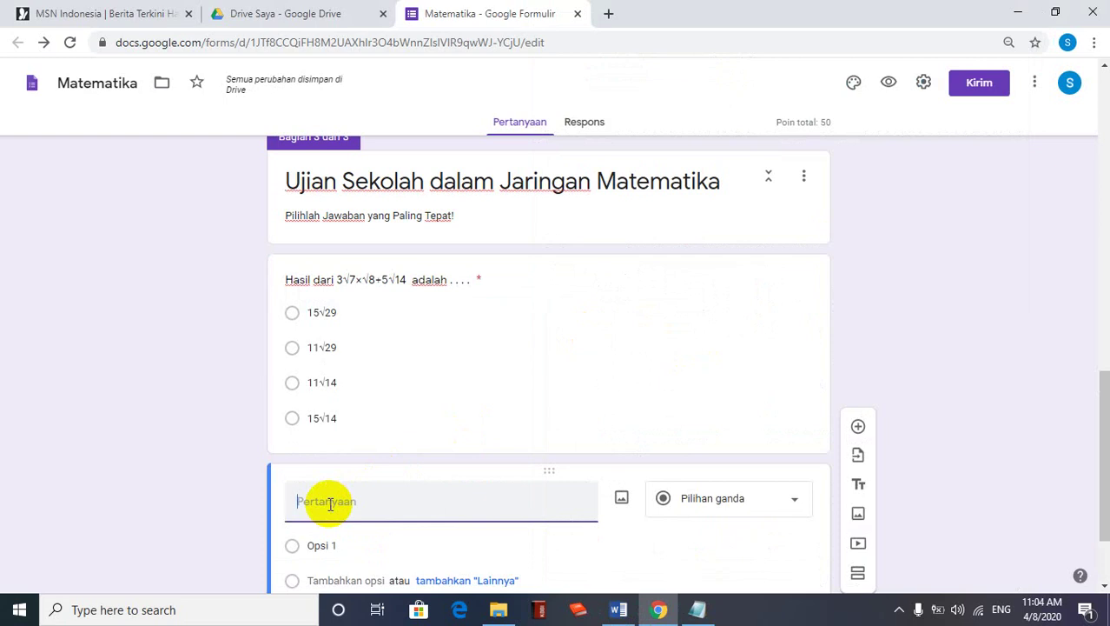
type("Jika bilangan 0,6;2/3;0,58;55% diurutkan dari yang terkecil maka hasilnya adalah ....")
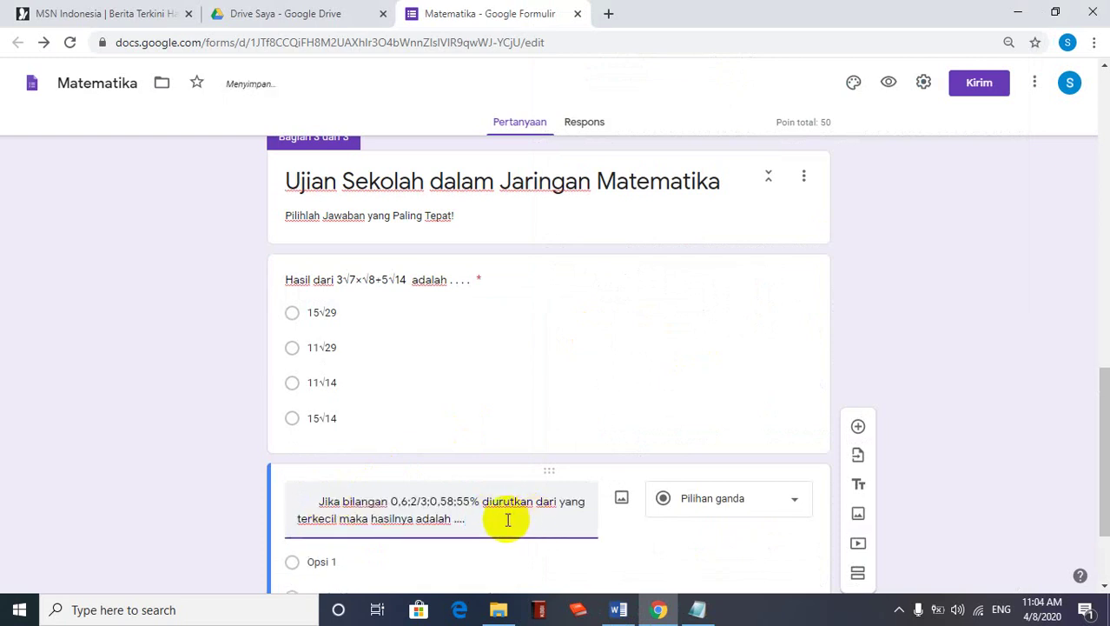
left_click_drag(507, 520, 289, 498)
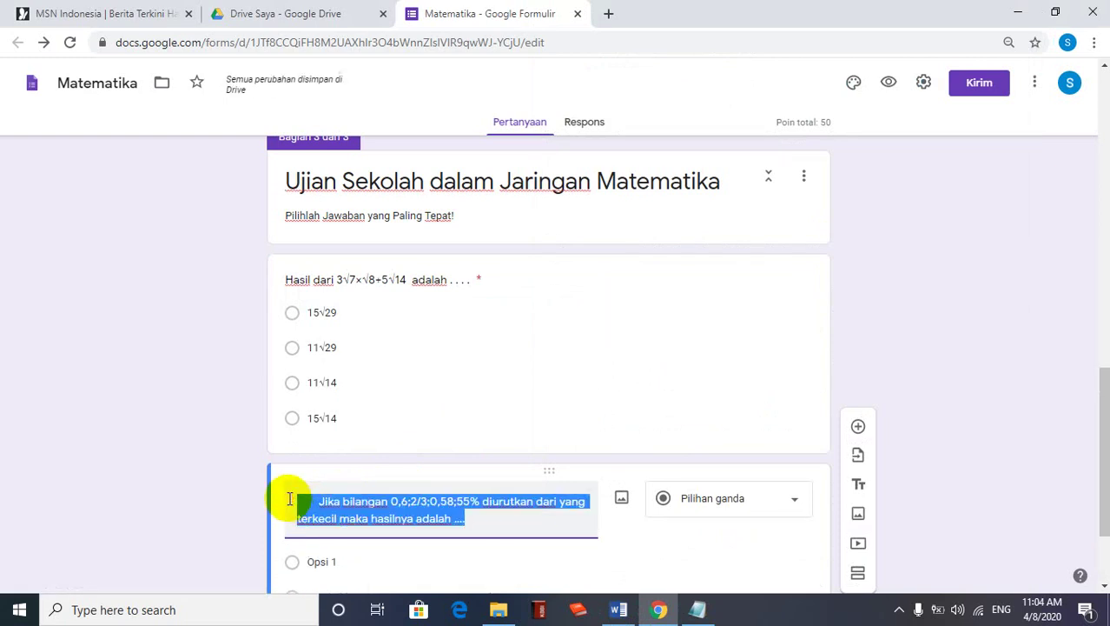
key("Delete")
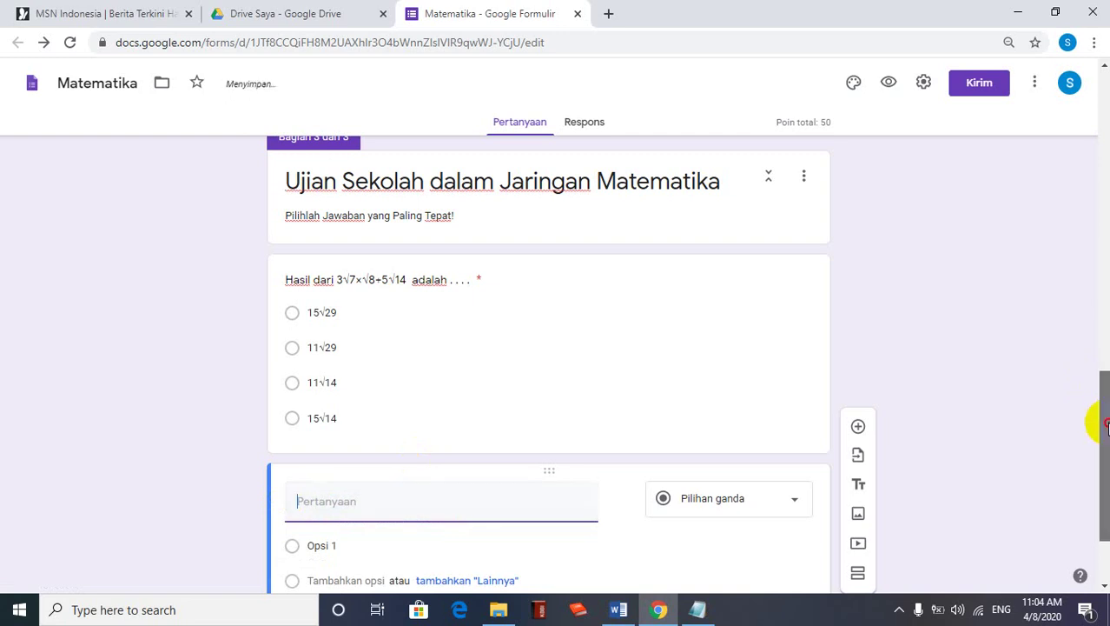
left_click_drag(1106, 425, 1106, 462)
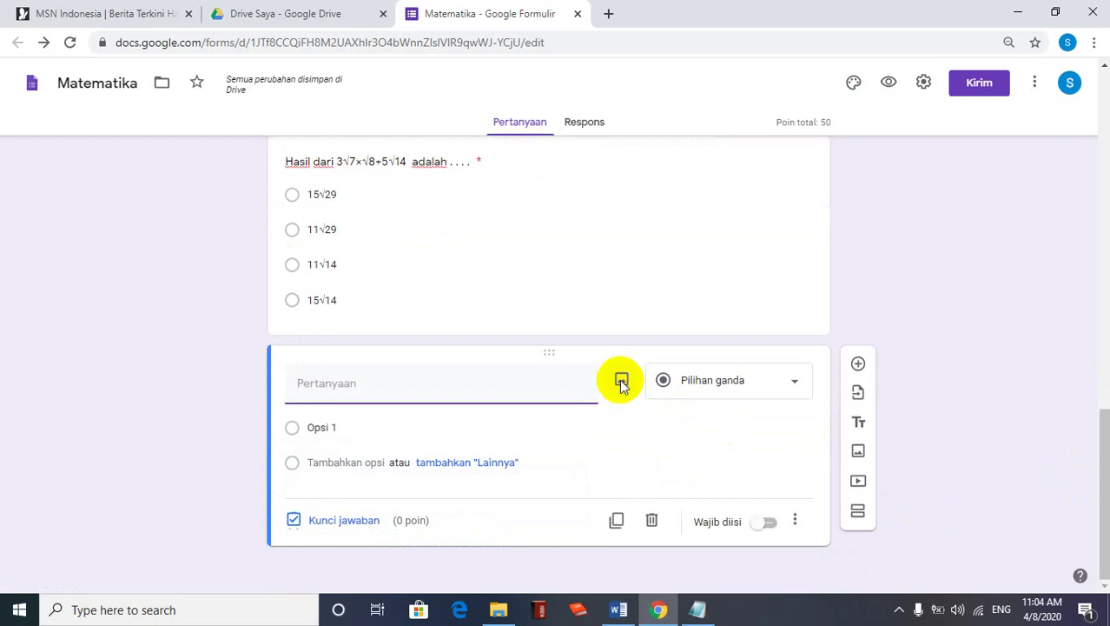
Open the insert-image dialog for the new question
left_click(622, 383)
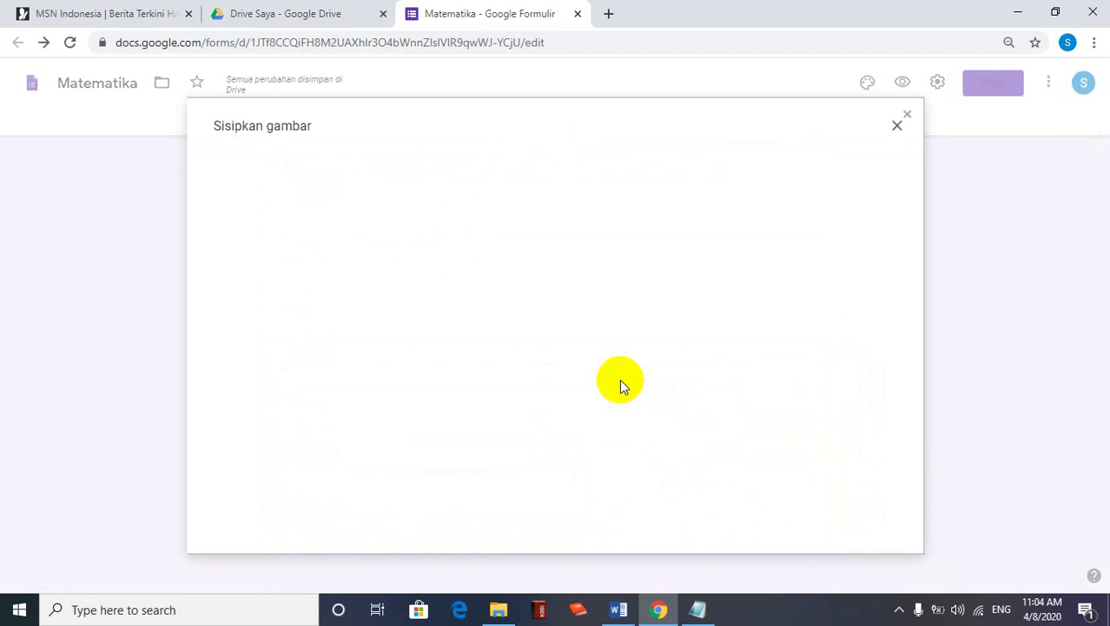
left_click(620, 608)
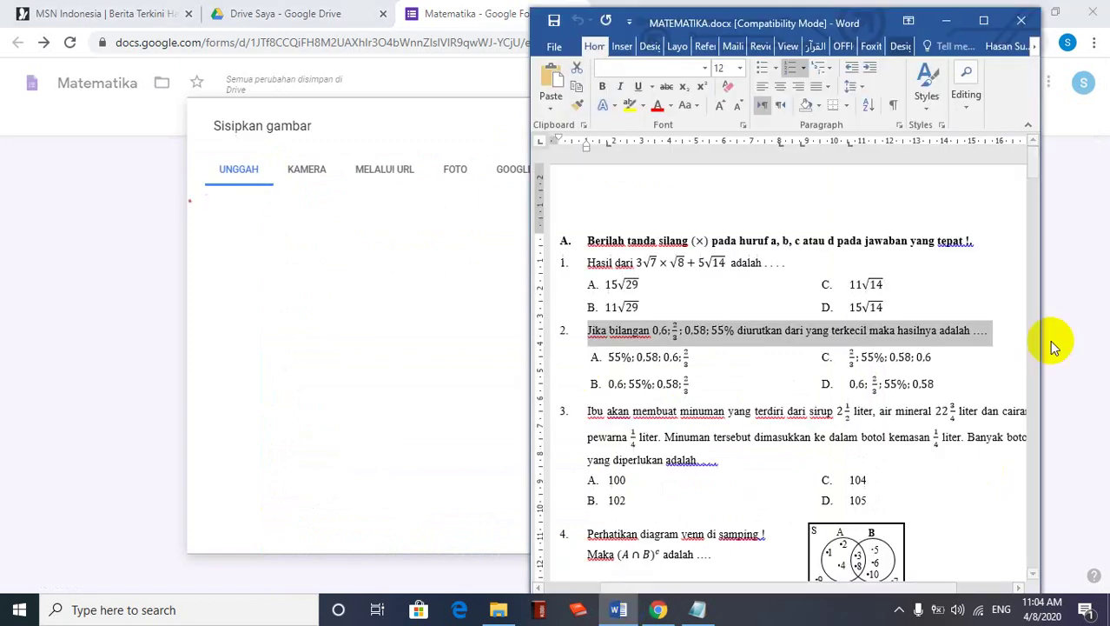
left_click(1032, 162)
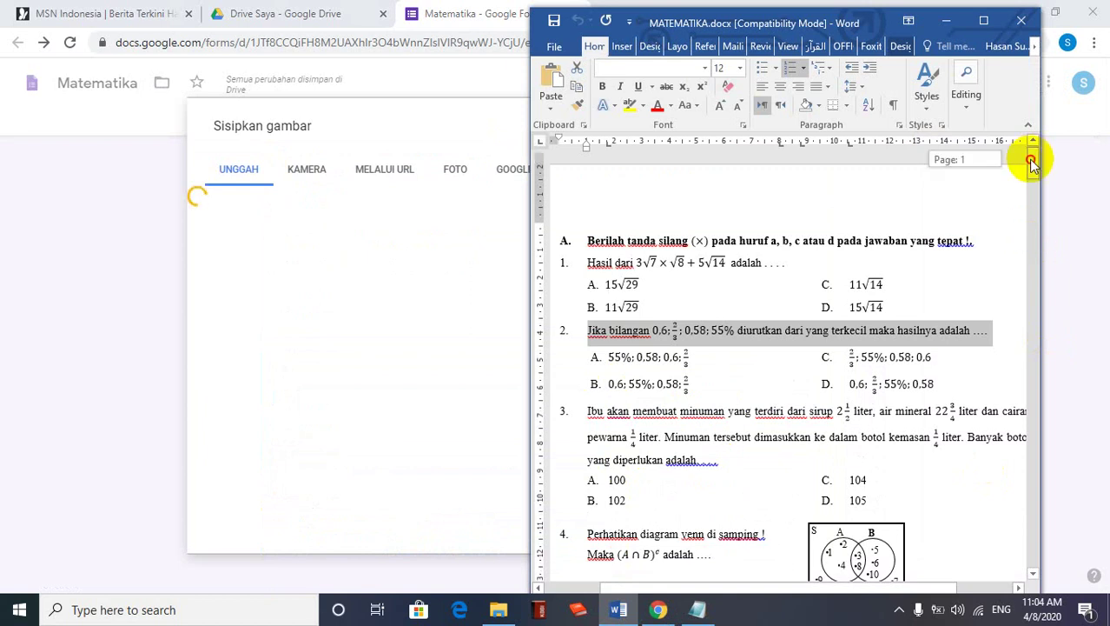
left_click_drag(1032, 164, 951, 223)
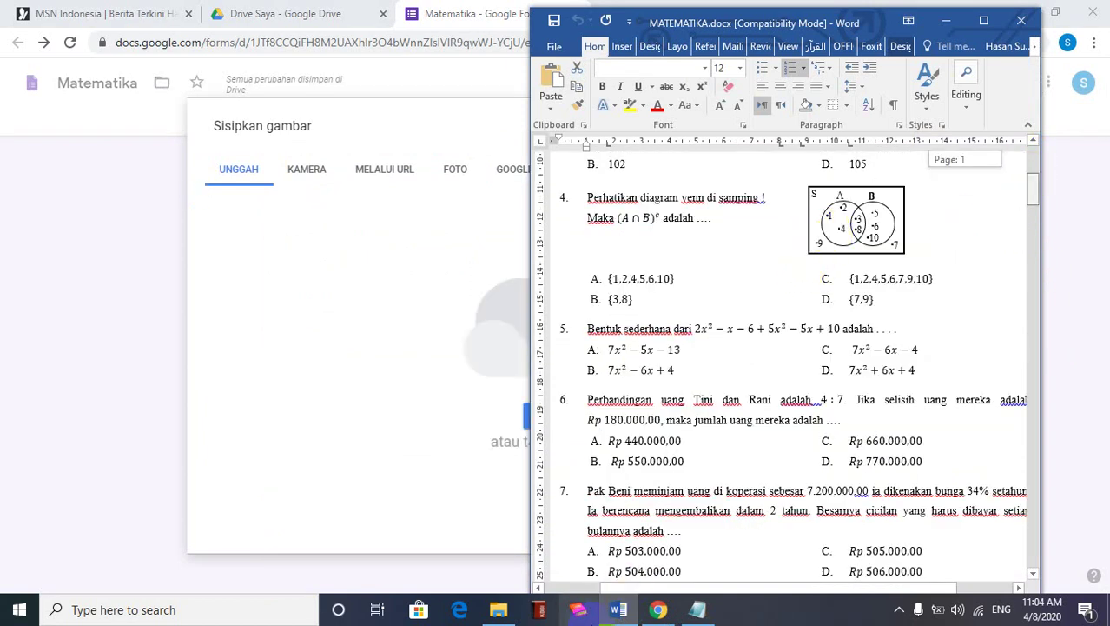
left_click(376, 113)
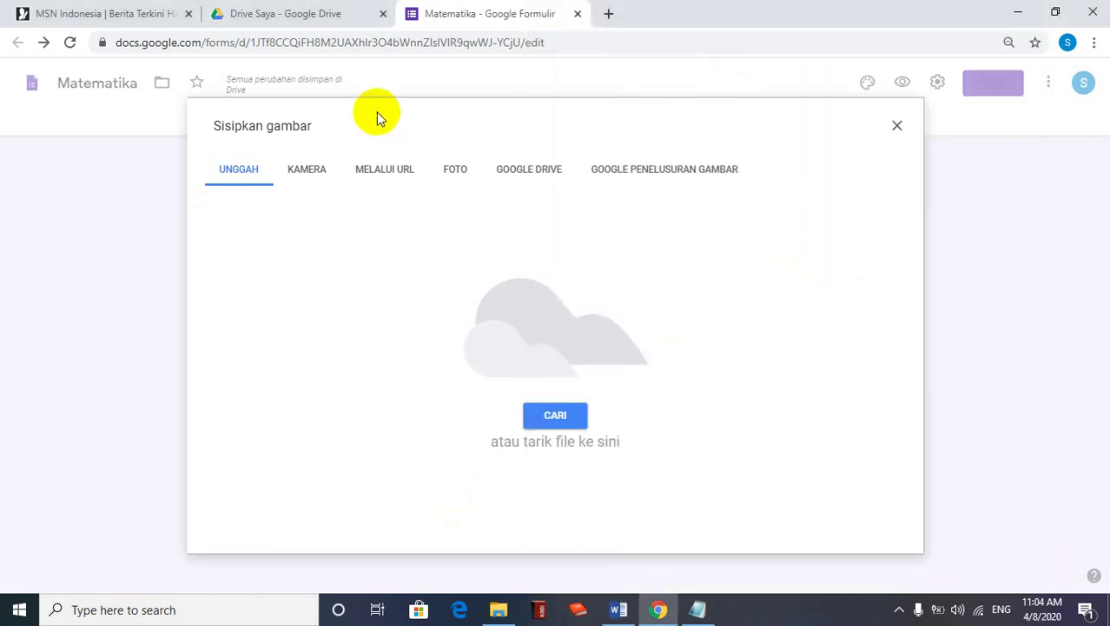
Upload 2.jpg from the Pictures > Gambar UM > Matematika folder
left_click(549, 416)
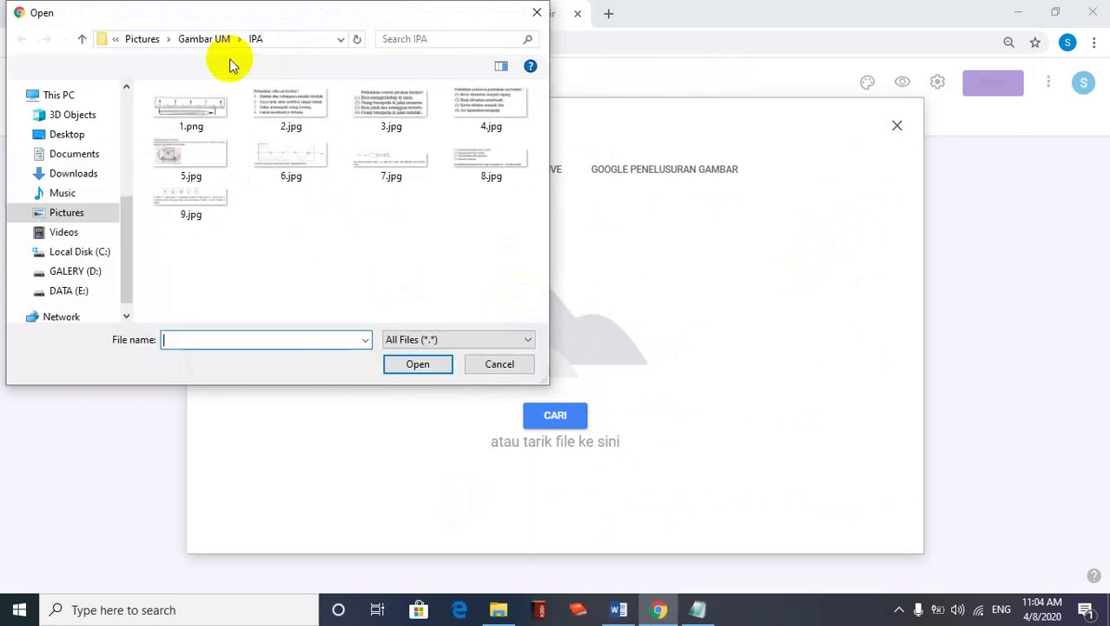
left_click(216, 40)
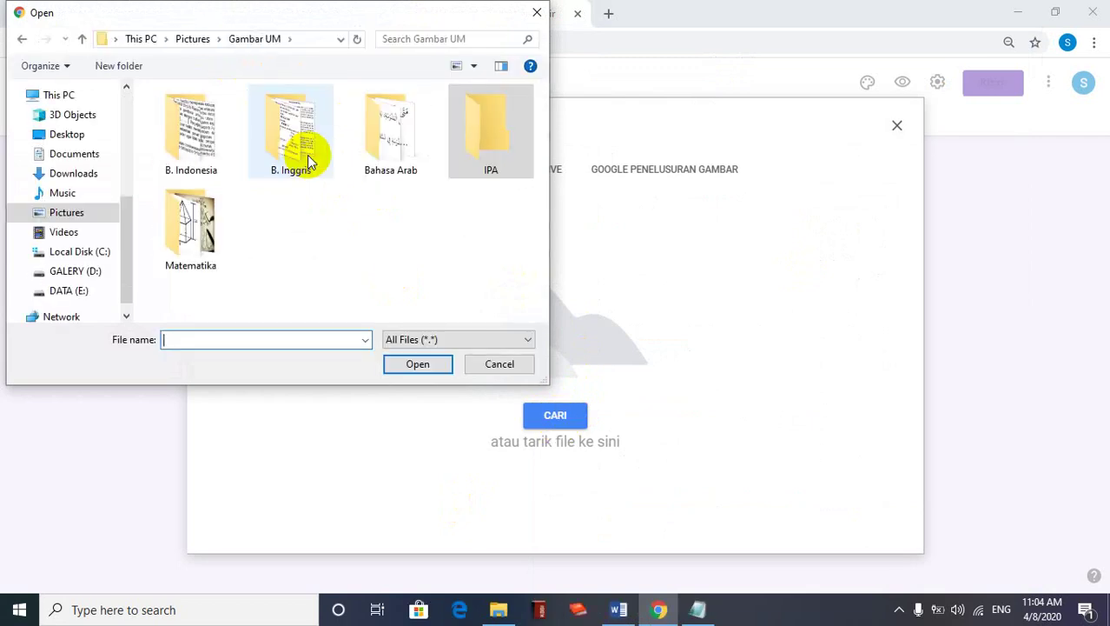
left_click(179, 247)
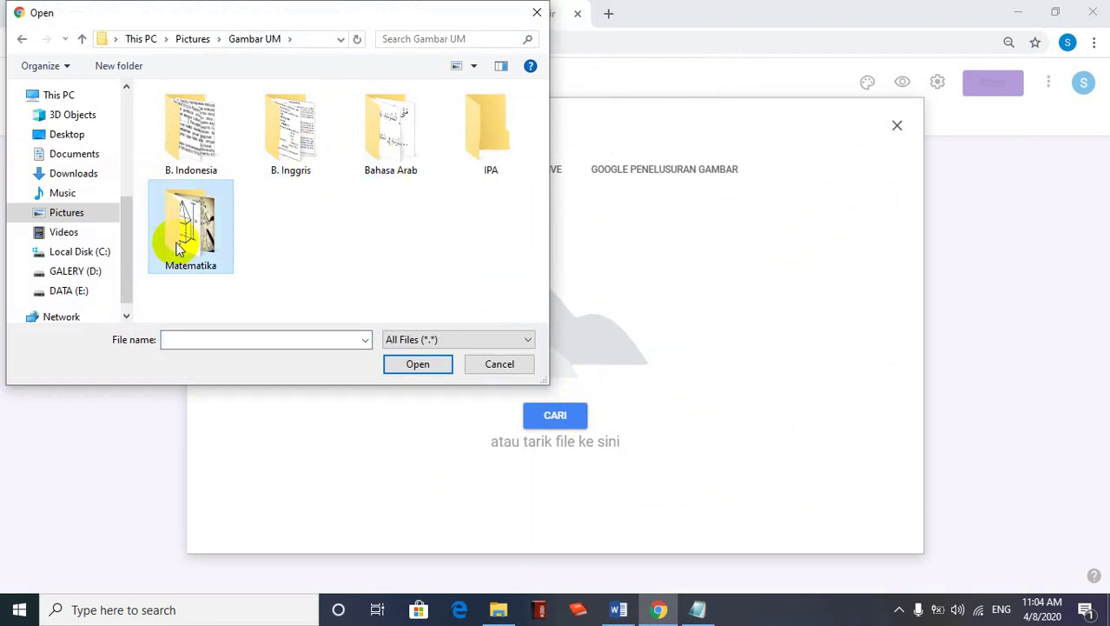
double_click(179, 247)
left_click(303, 161)
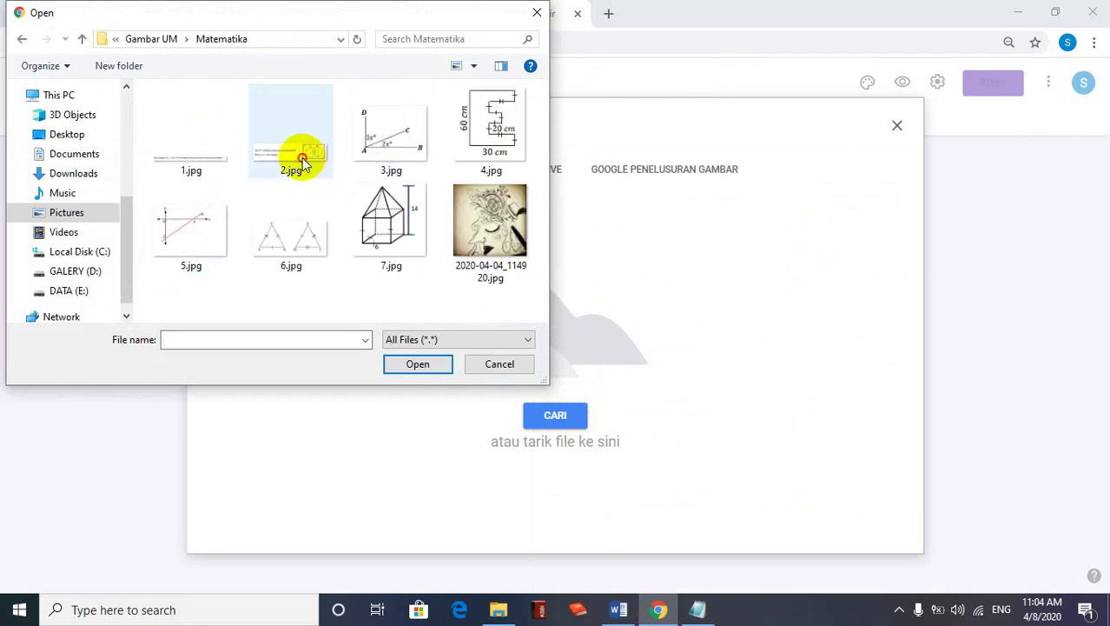
double_click(303, 161)
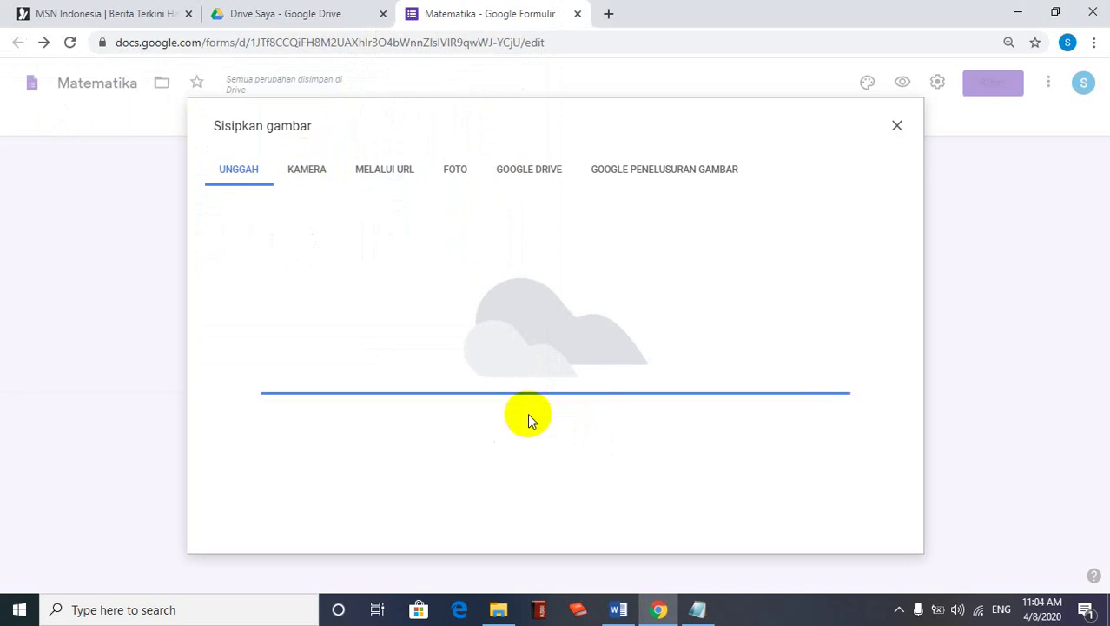
left_click(618, 609)
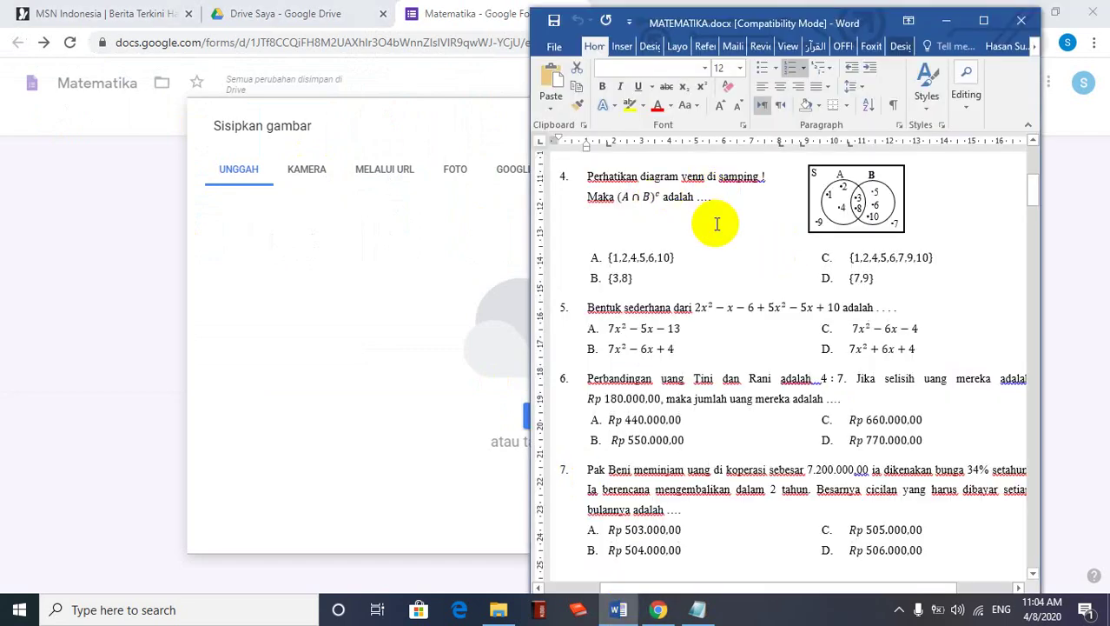
Paste {1,2,4,5,6,10} from the Word document as the first option and add a second option row
left_click_drag(674, 255, 608, 256)
key("ctrl+c")
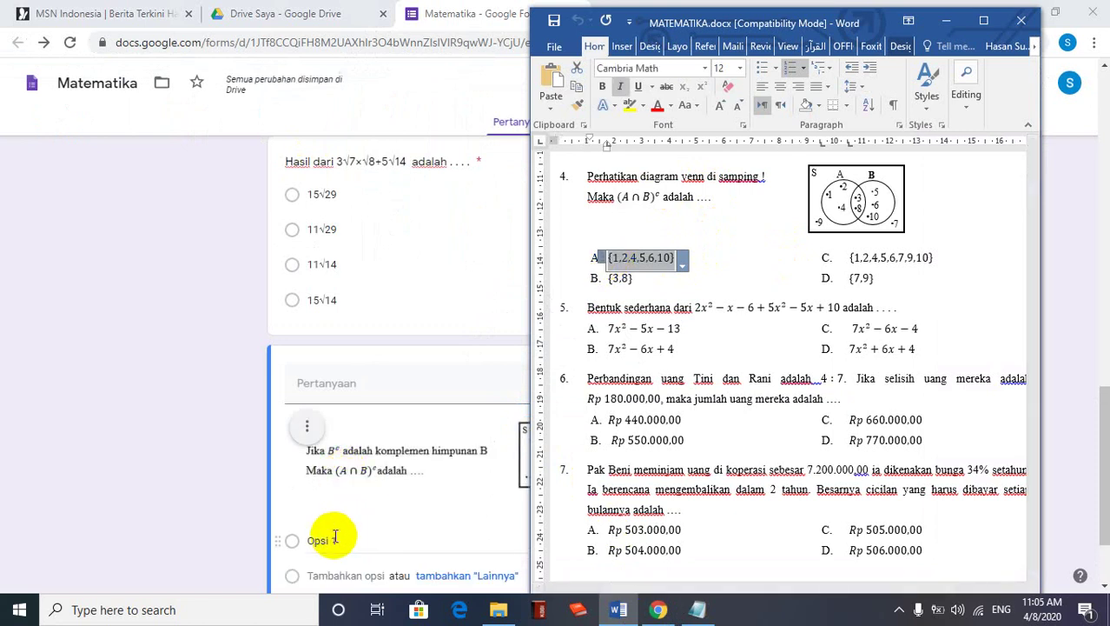
left_click(335, 536)
left_click(335, 536)
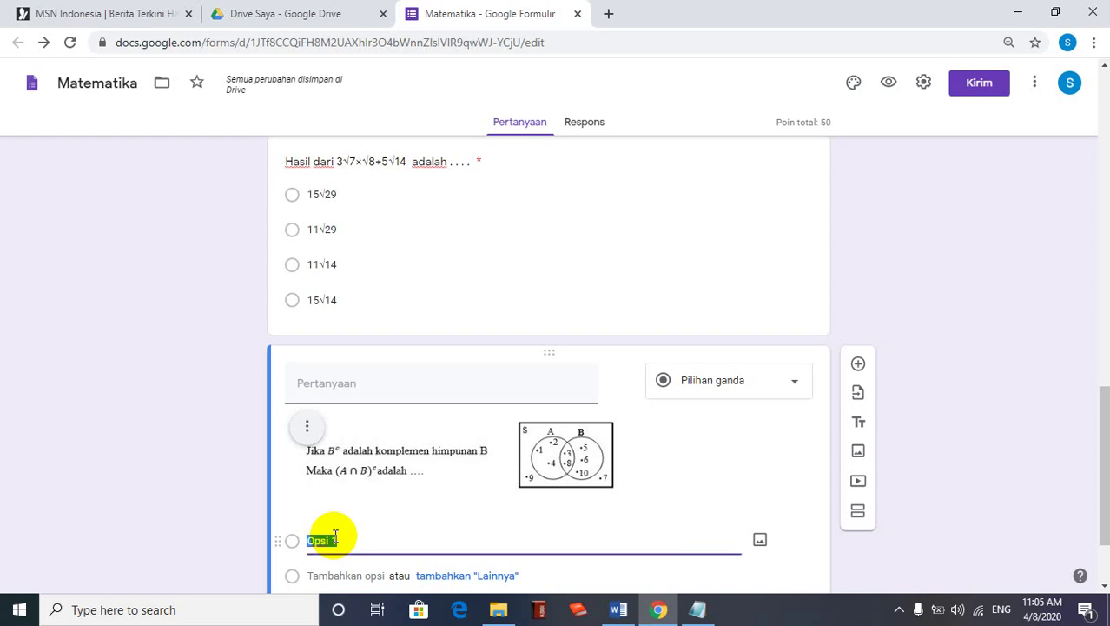
key("ctrl+v")
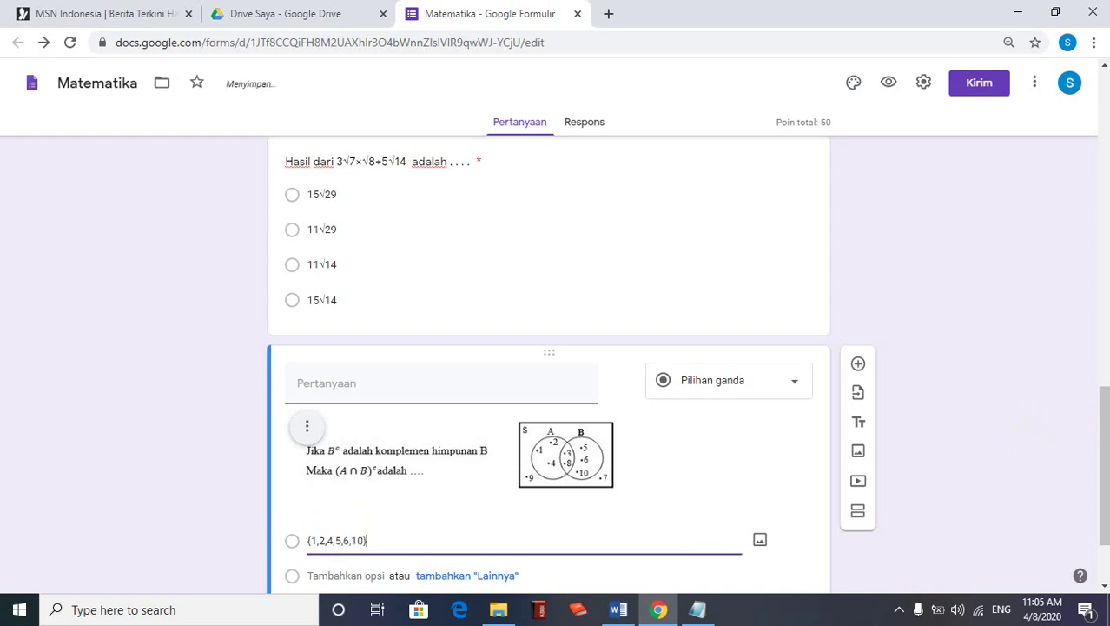
scroll(1103, 444, "down", 2)
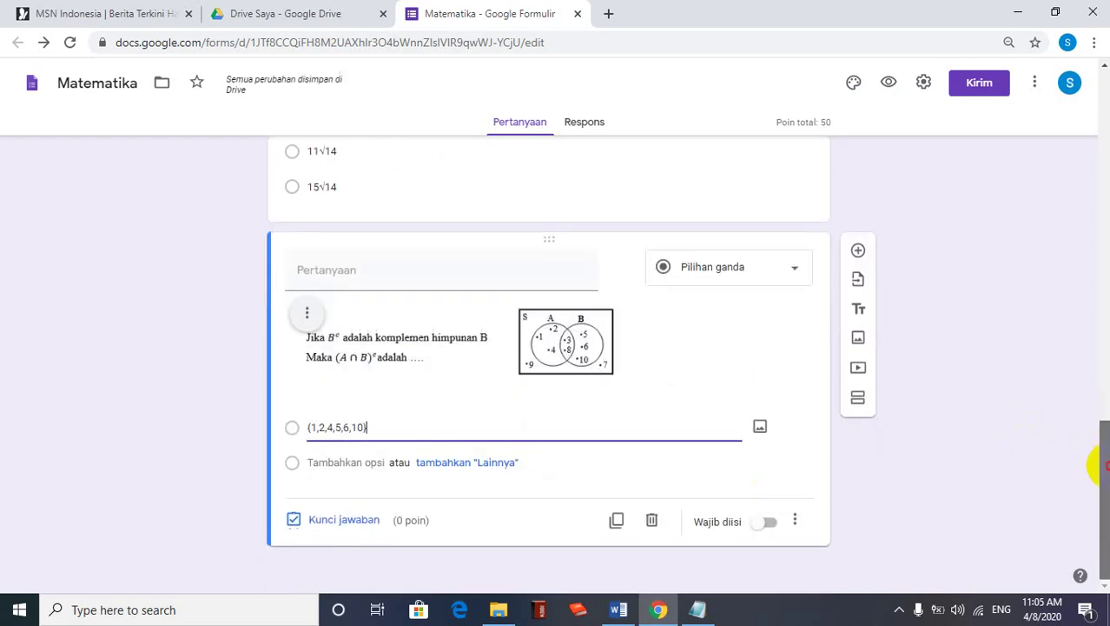
left_click(629, 614)
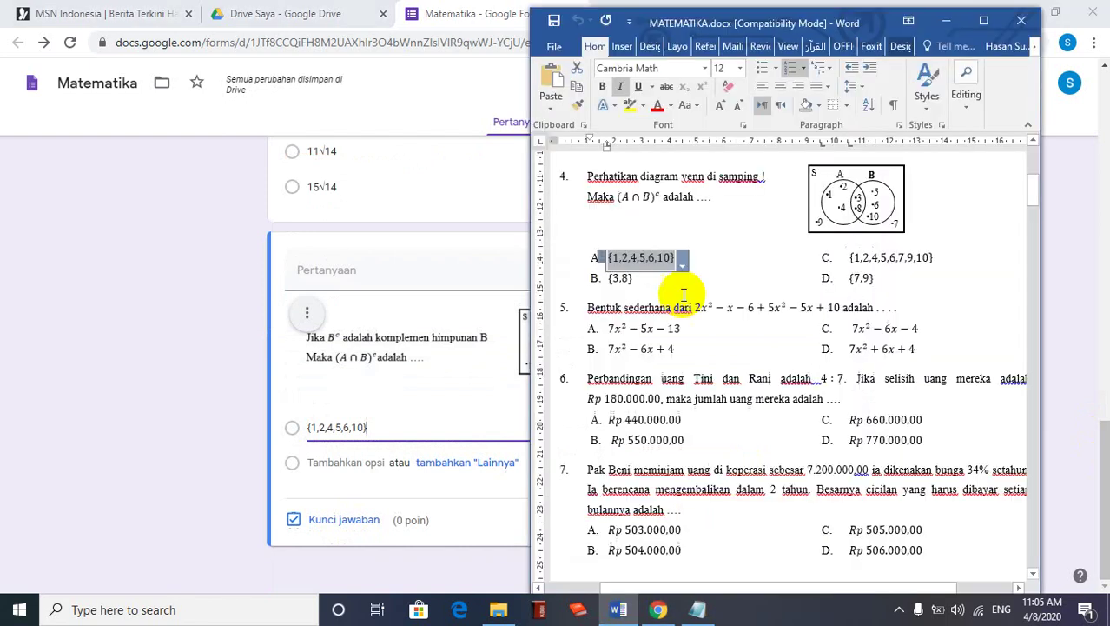
left_click_drag(633, 279, 608, 279)
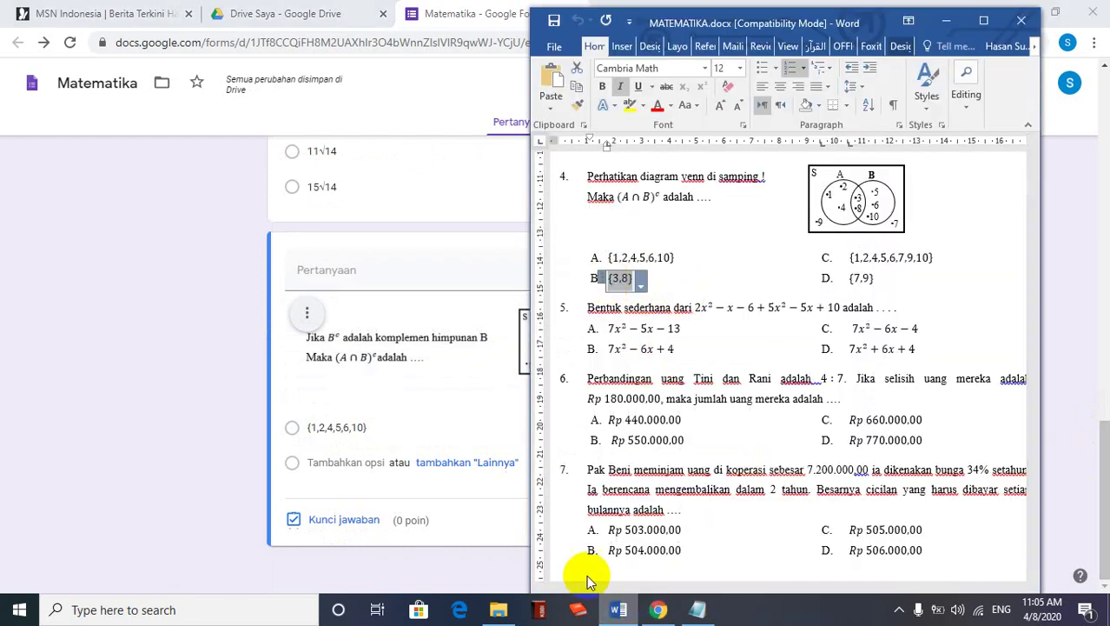
left_click(339, 458)
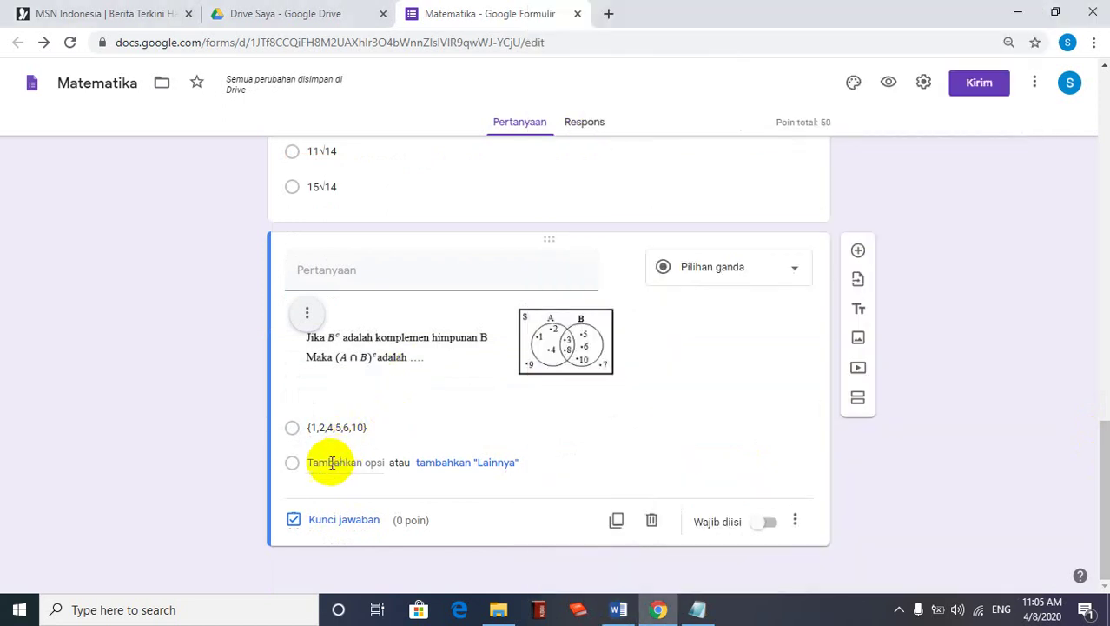
left_click(330, 462)
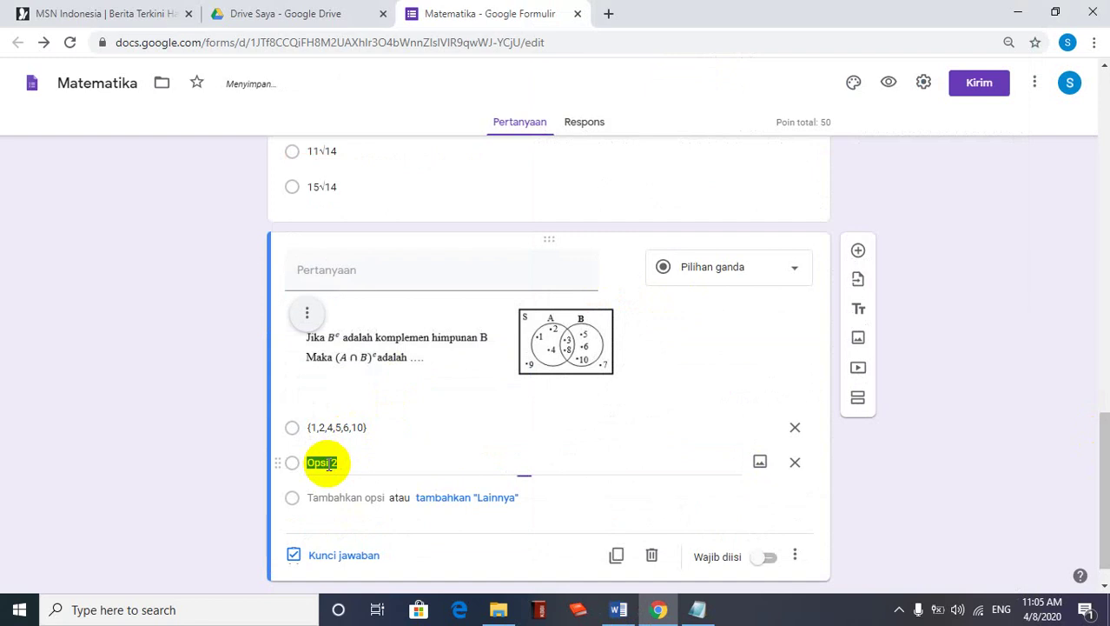
Add {1,2,4,5,6,7,9,10} as the third option and retype the second option as {3,8}
left_click(621, 609)
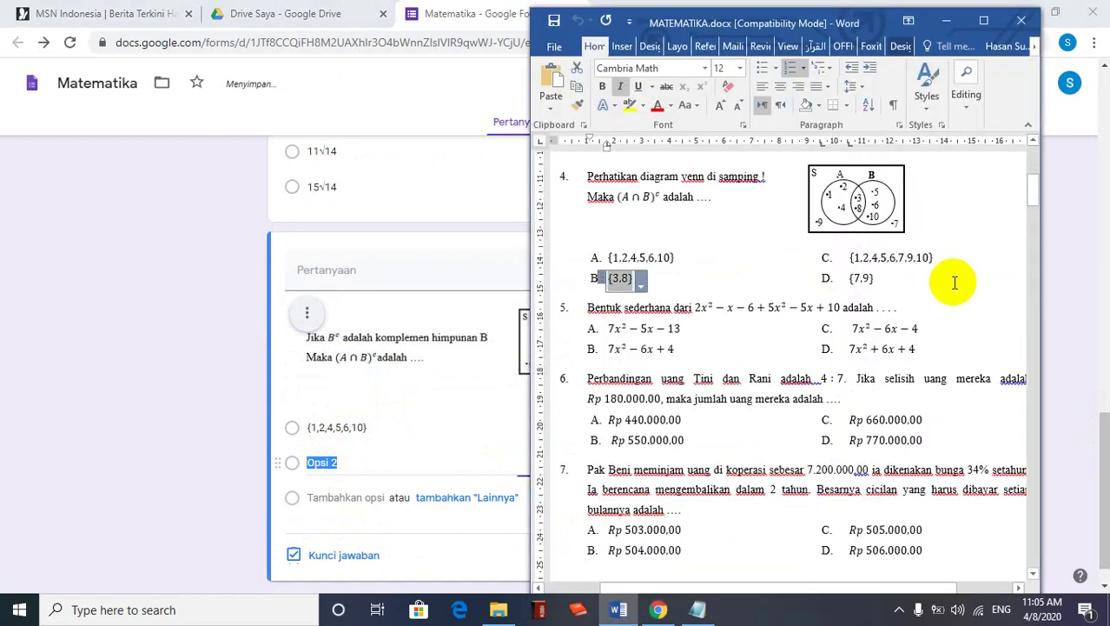
left_click_drag(935, 258, 850, 258)
key("ctrl+c")
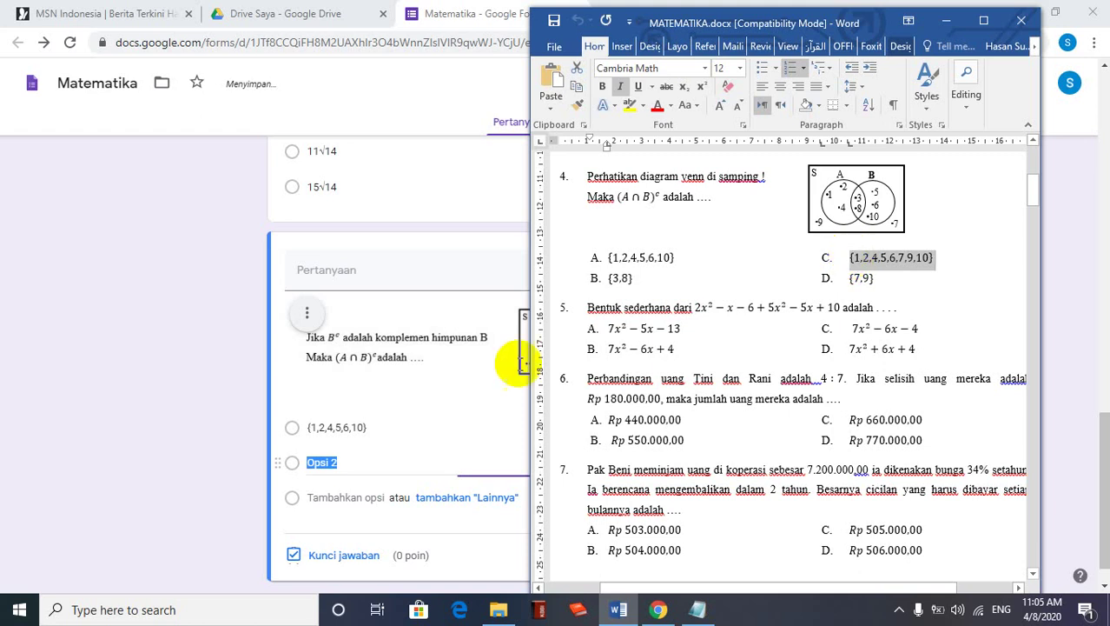
left_click(343, 500)
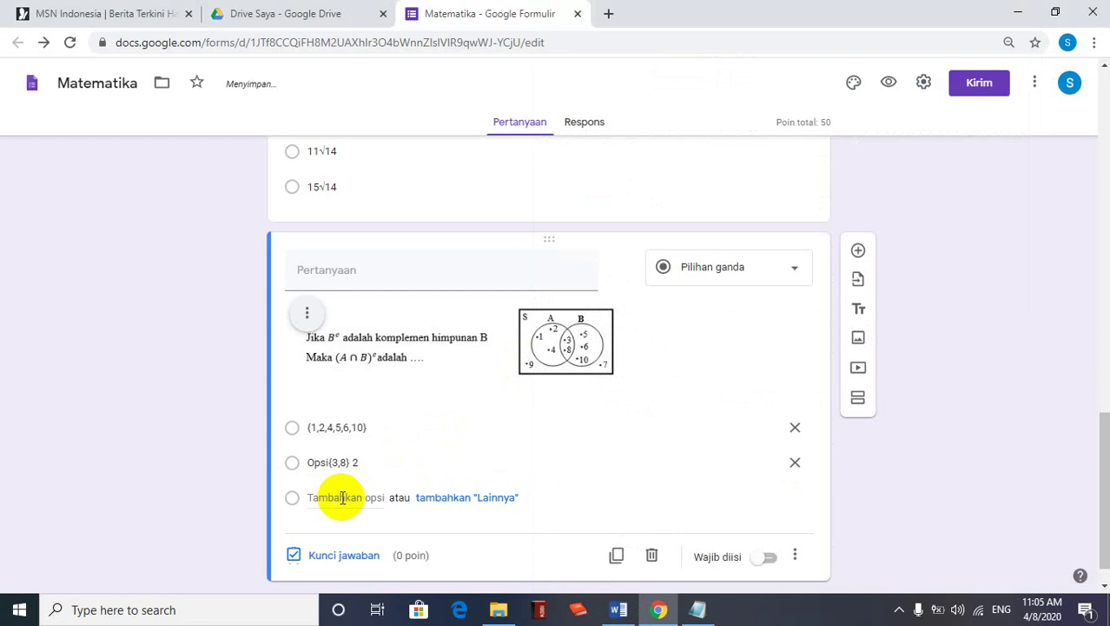
left_click(343, 497)
key("ctrl+v")
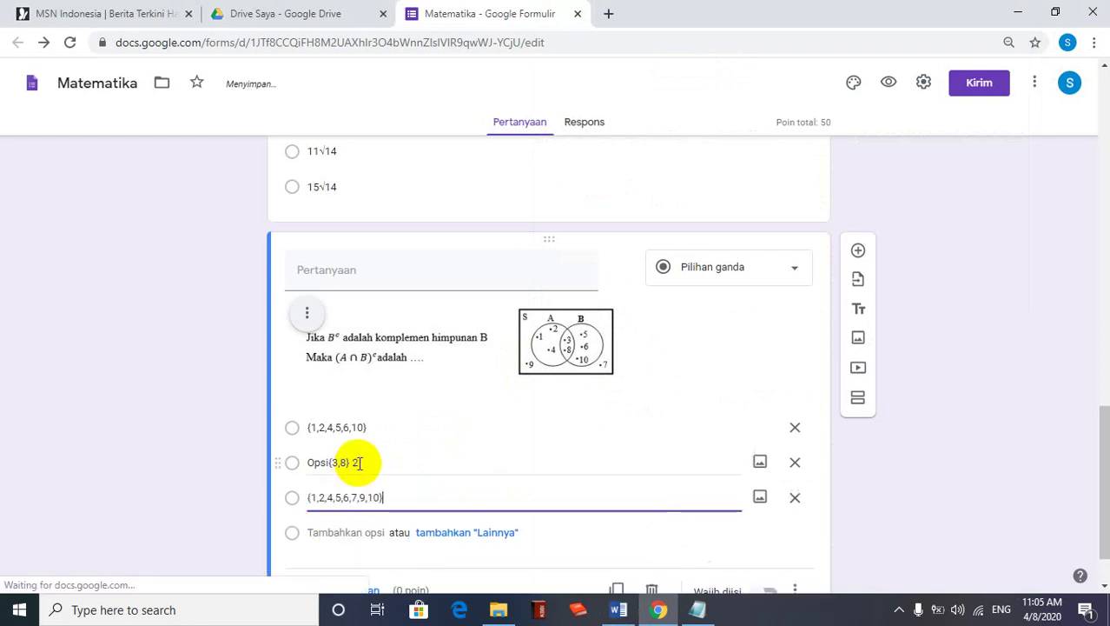
left_click(353, 464)
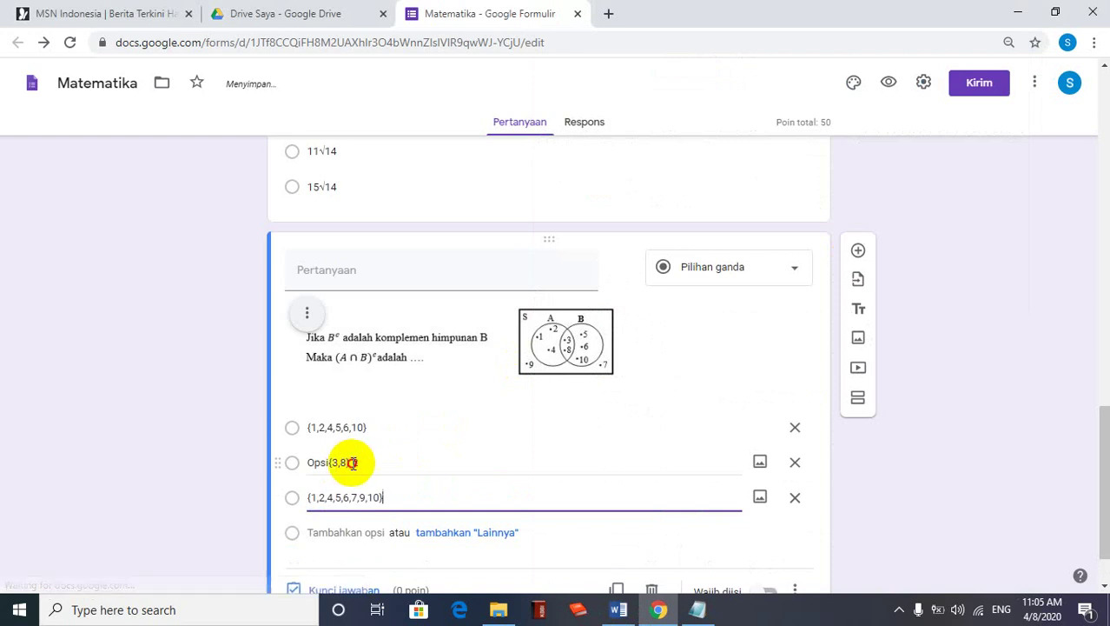
left_click_drag(353, 463, 309, 466)
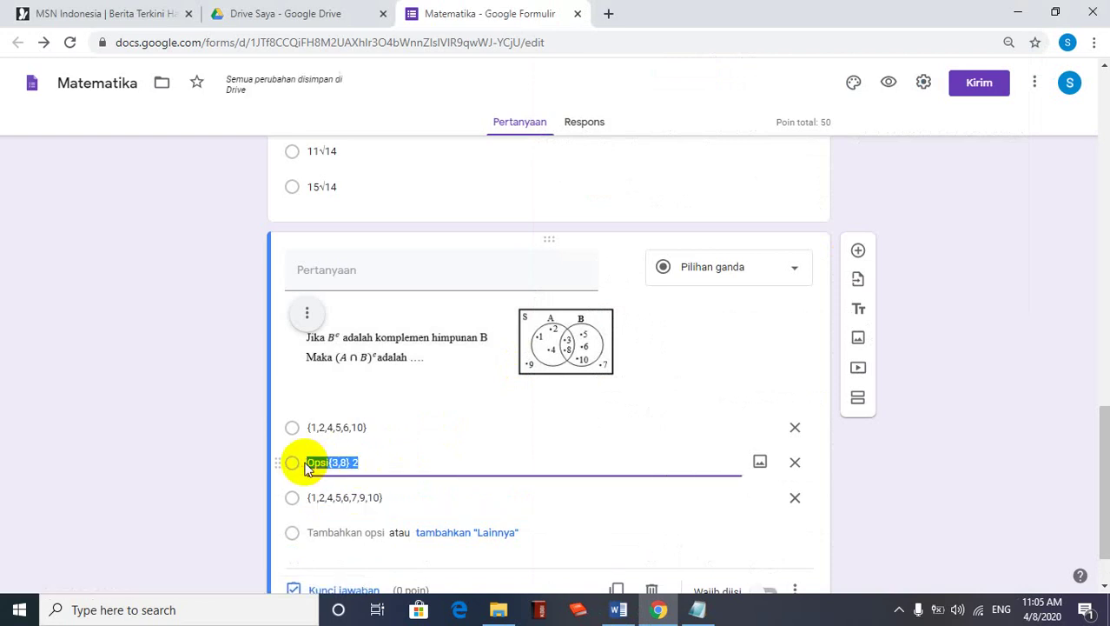
key("BackSpace")
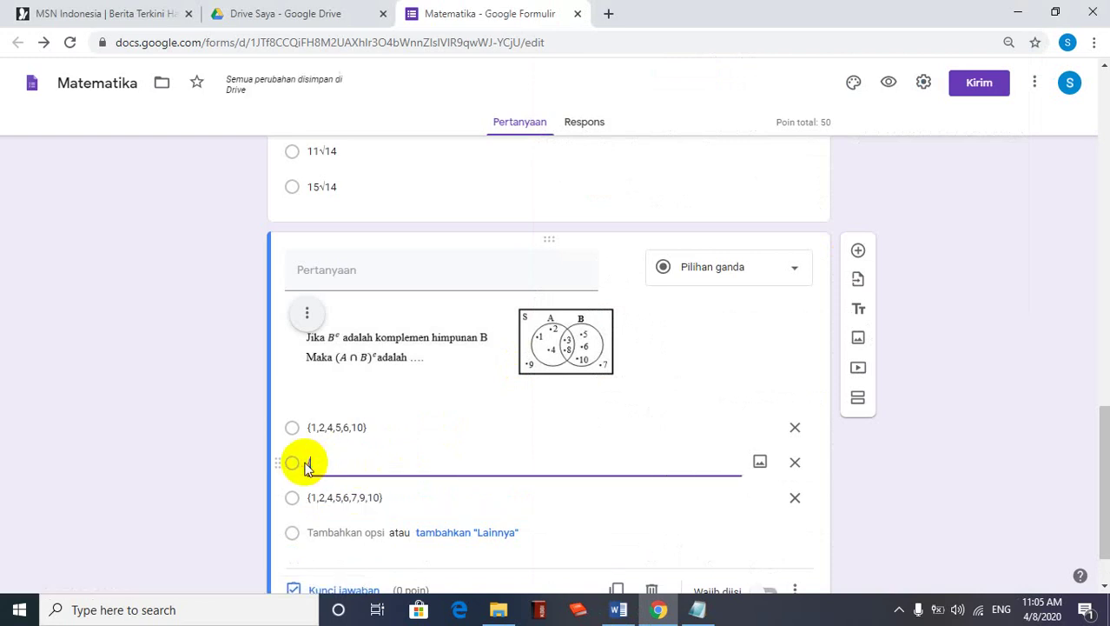
type("{3,8")
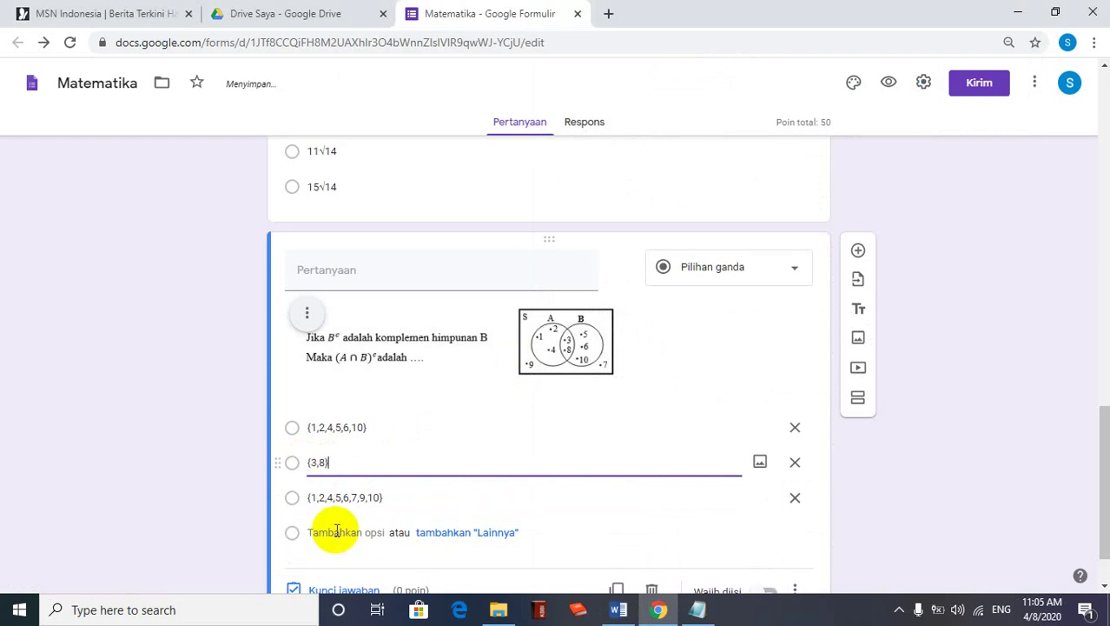
Copy {7,9} from the Word document into the fourth answer option
left_click(618, 609)
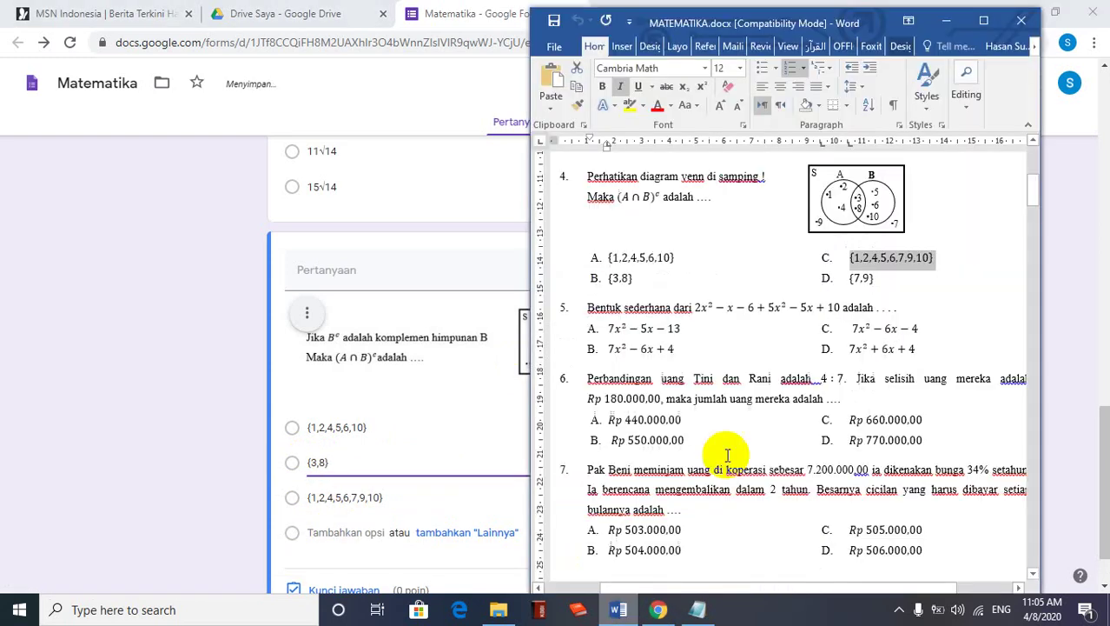
left_click_drag(875, 279, 850, 280)
key("ctrl+c")
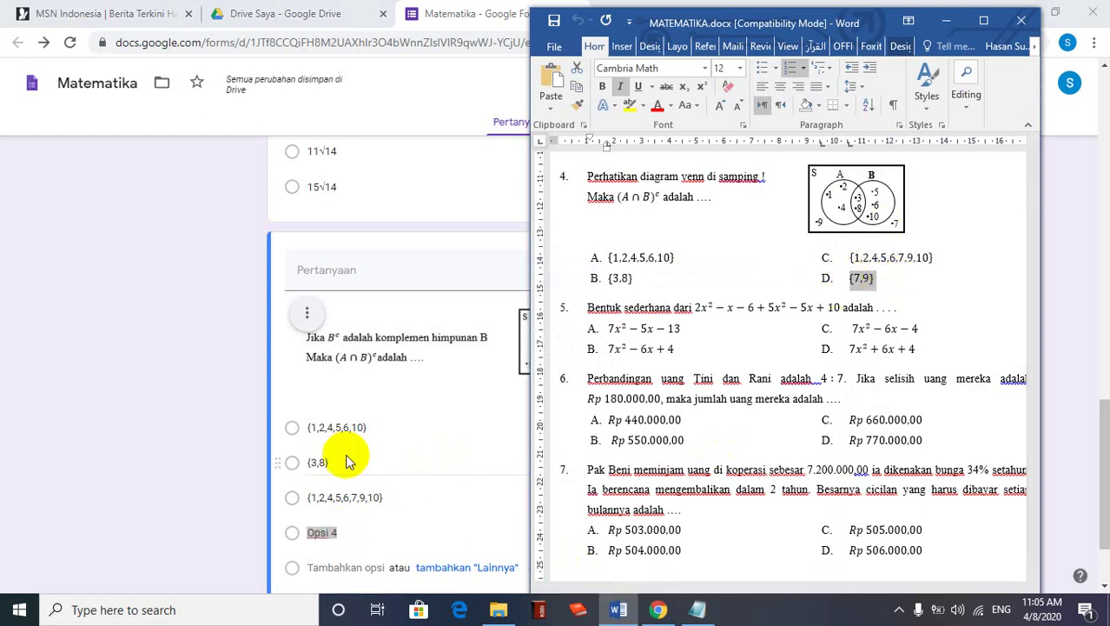
left_click(155, 398)
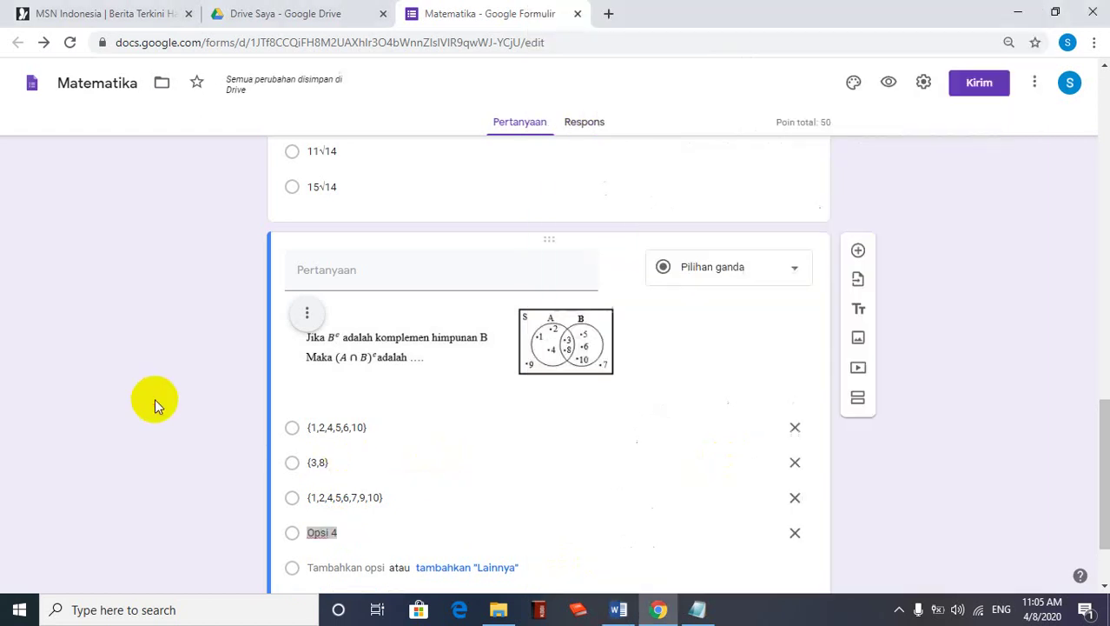
left_click(346, 532)
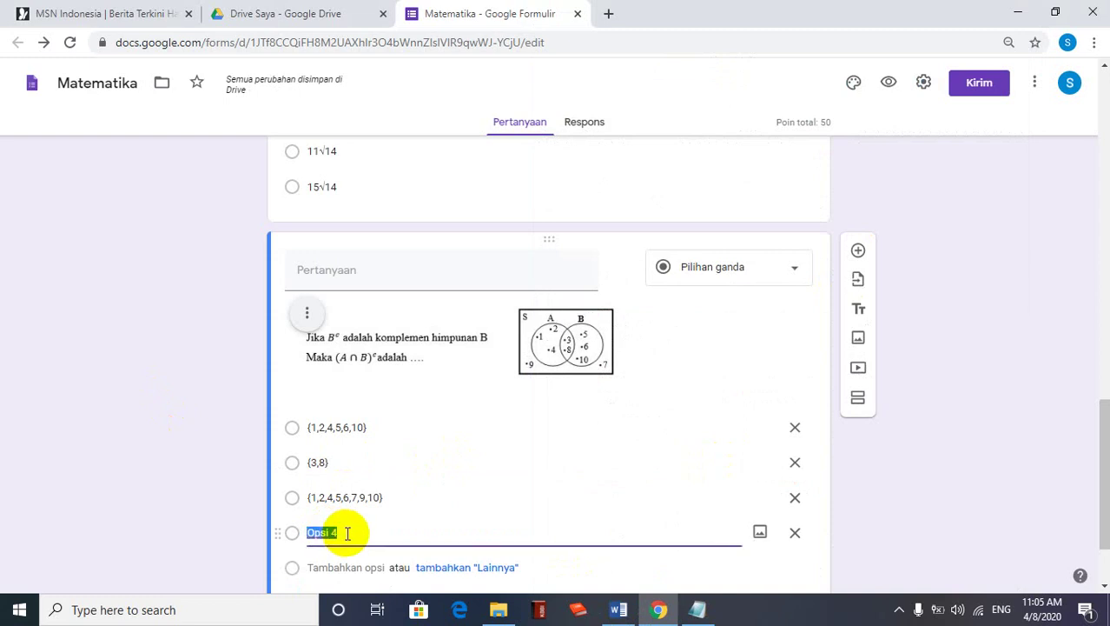
key("ctrl+v")
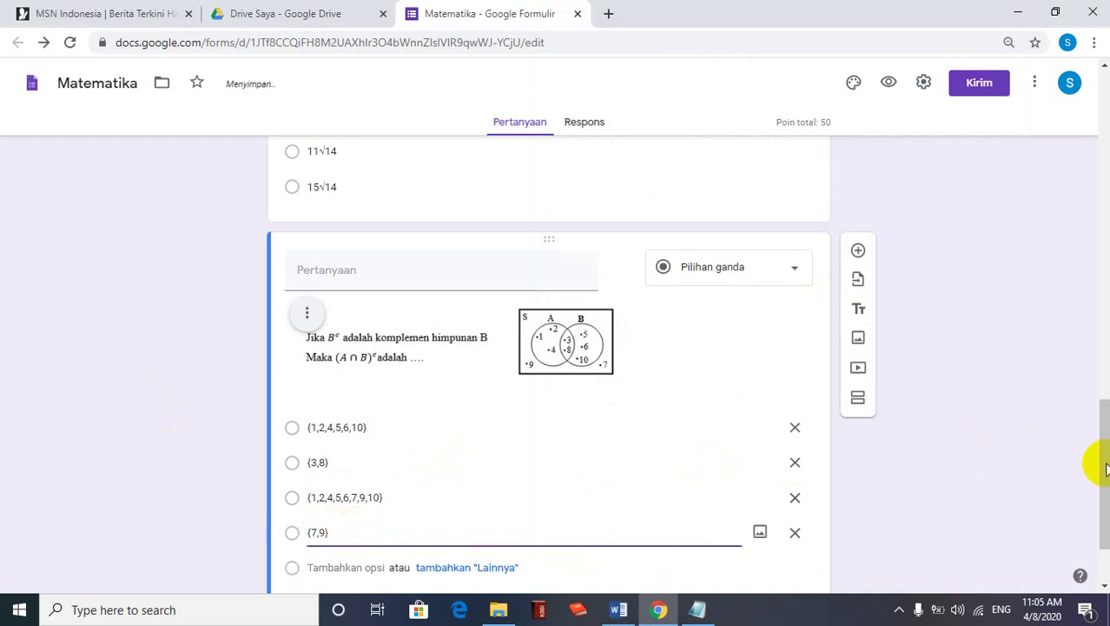
scroll(1097, 513, "down", 2)
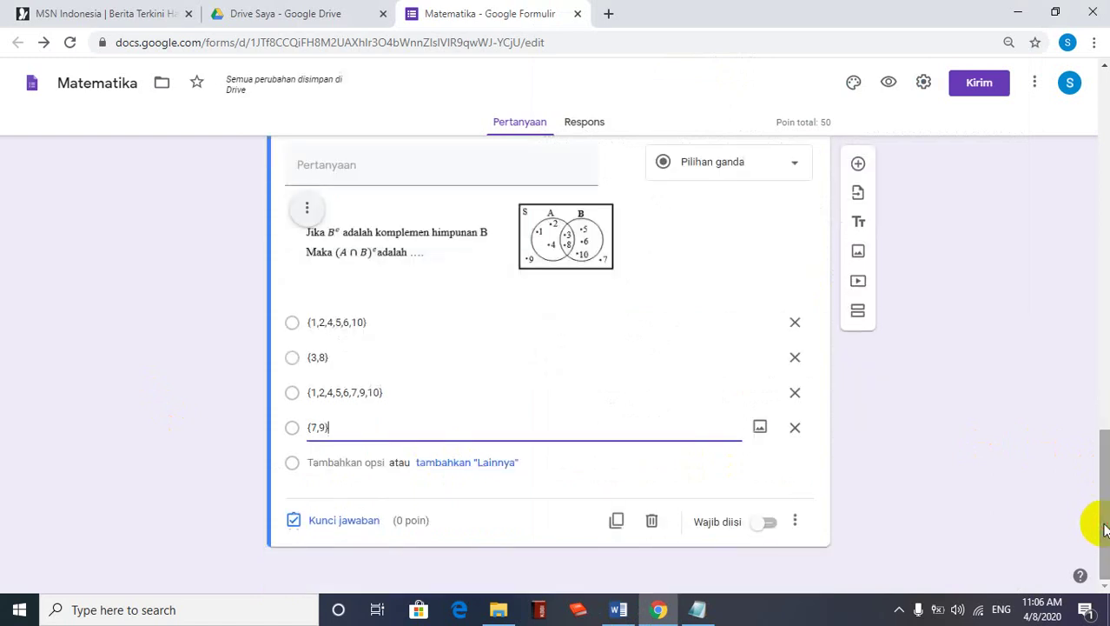
In the answer key, give the Venn question 50 points and mark {1,2,4,5,6,7,9,10} correct
left_click(334, 522)
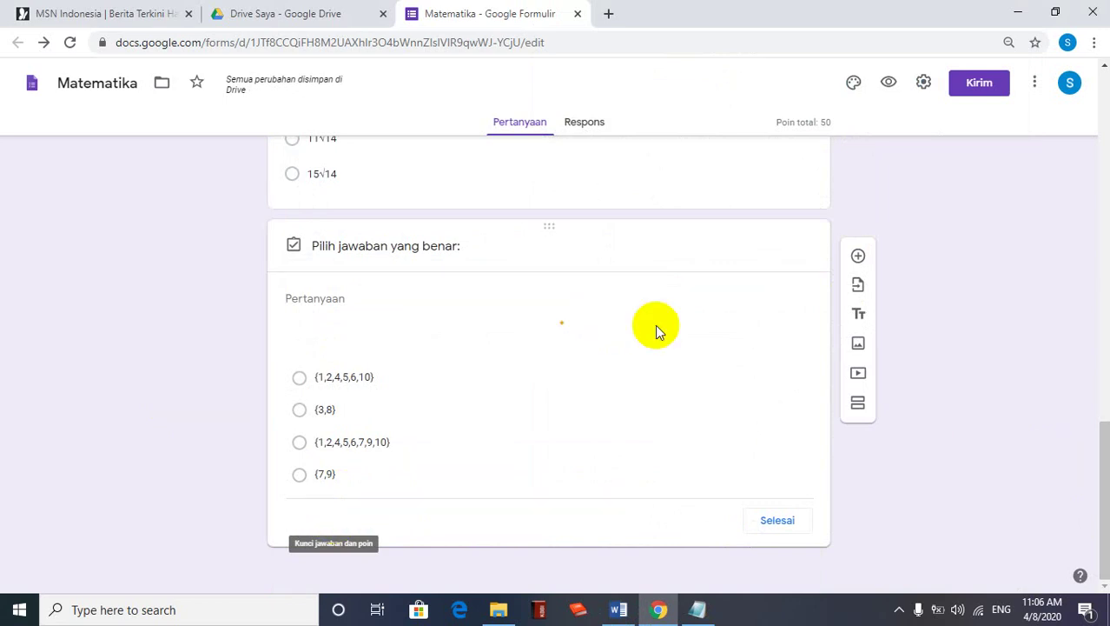
type("50")
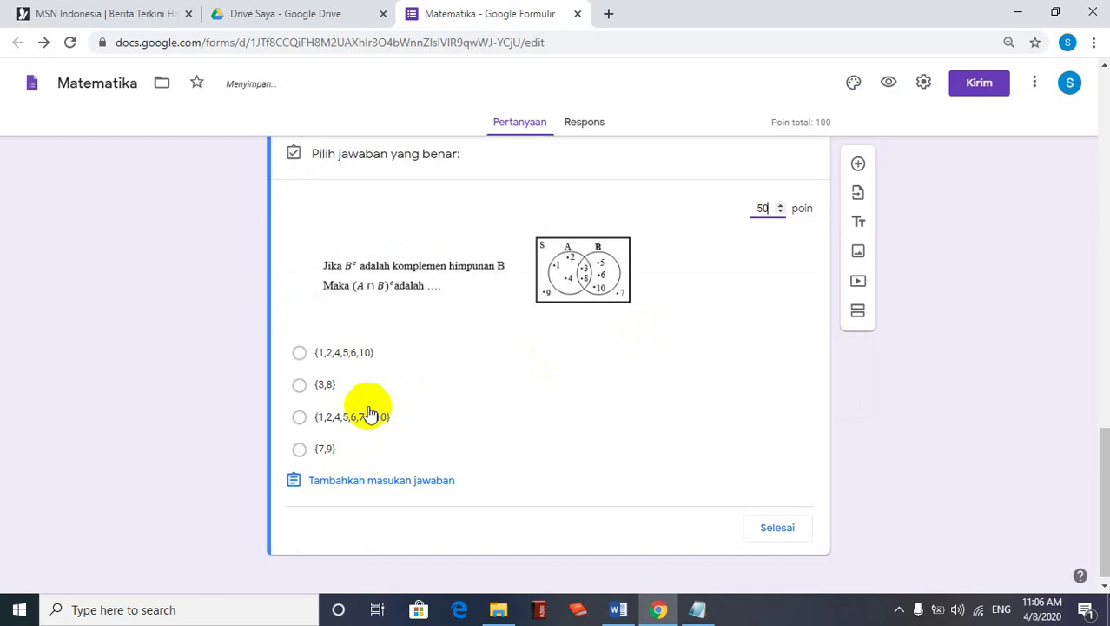
left_click(299, 417)
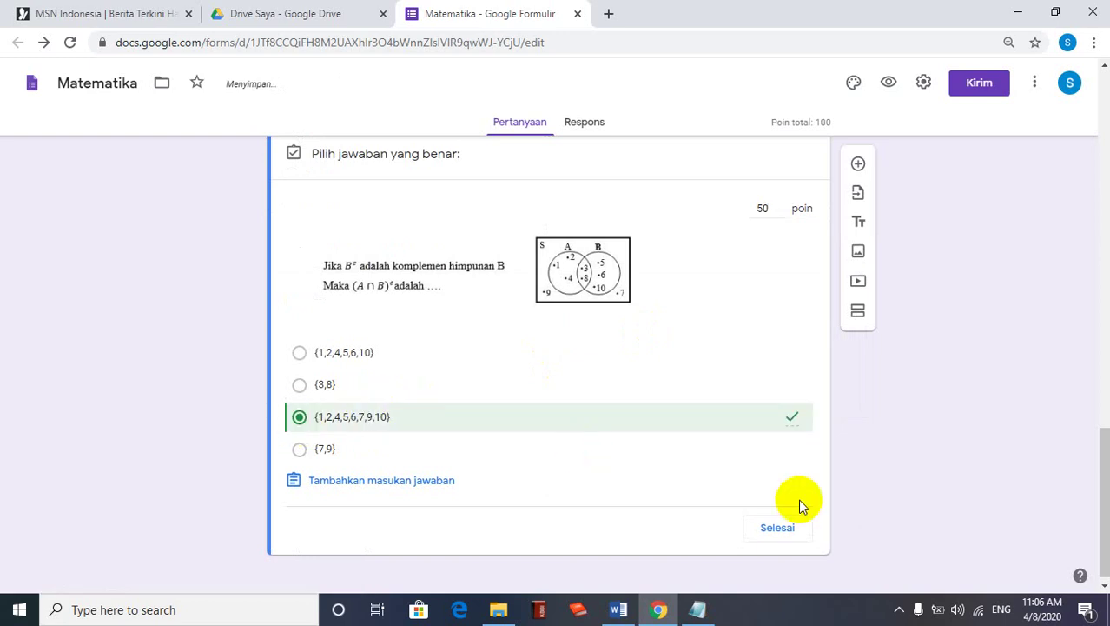
left_click(779, 527)
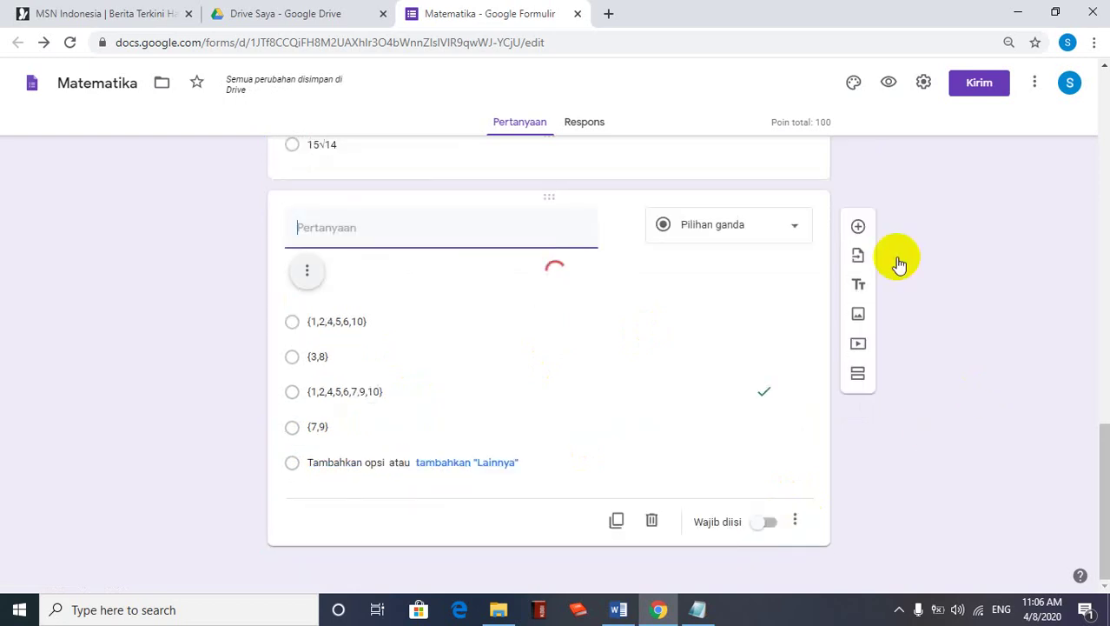
Open the form preview and enter the student's email address
left_click(889, 84)
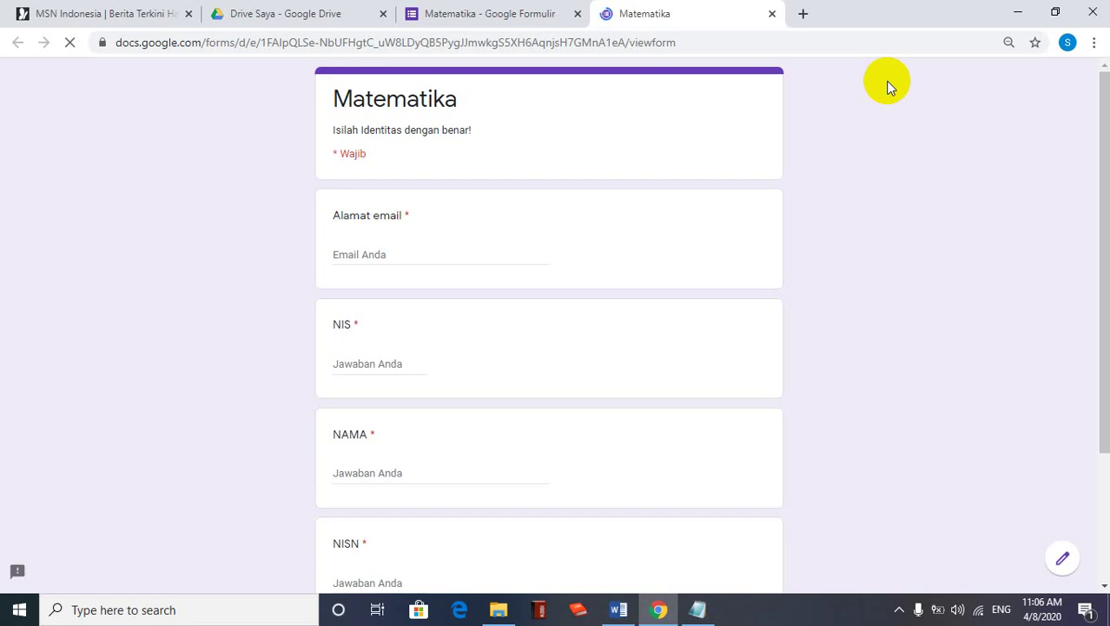
left_click(369, 253)
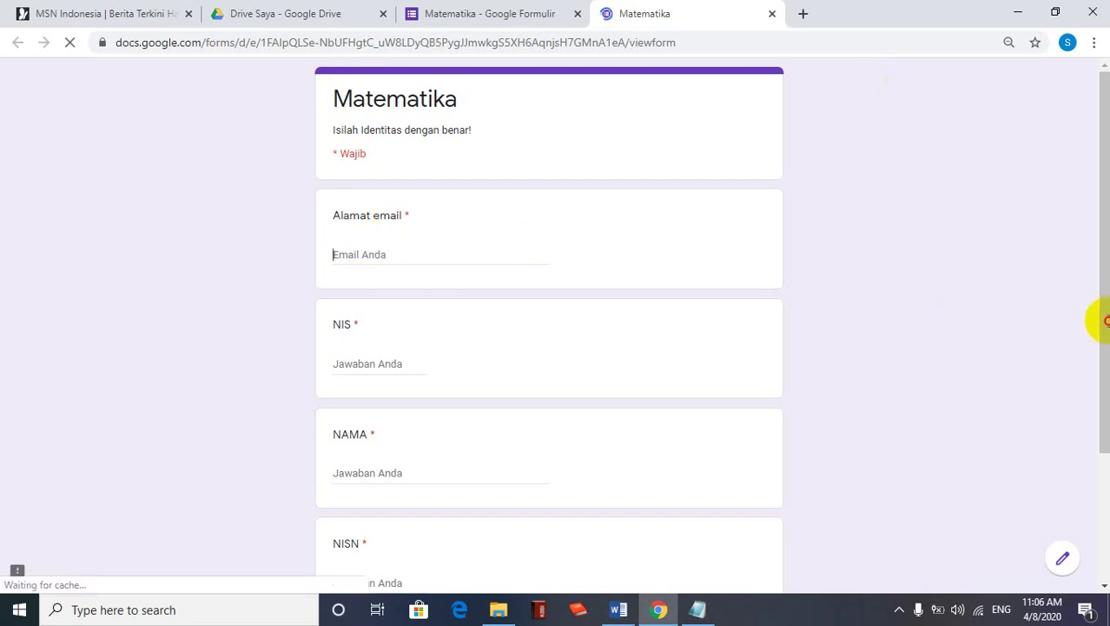
scroll(449, 272, "down", 1)
left_click(450, 268)
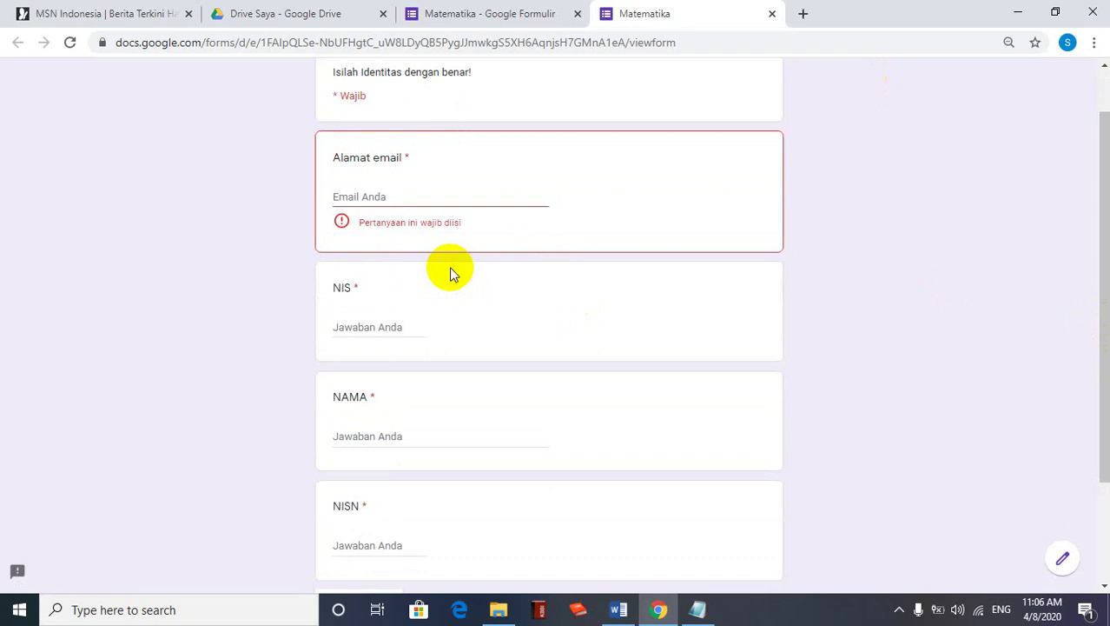
left_click(396, 195)
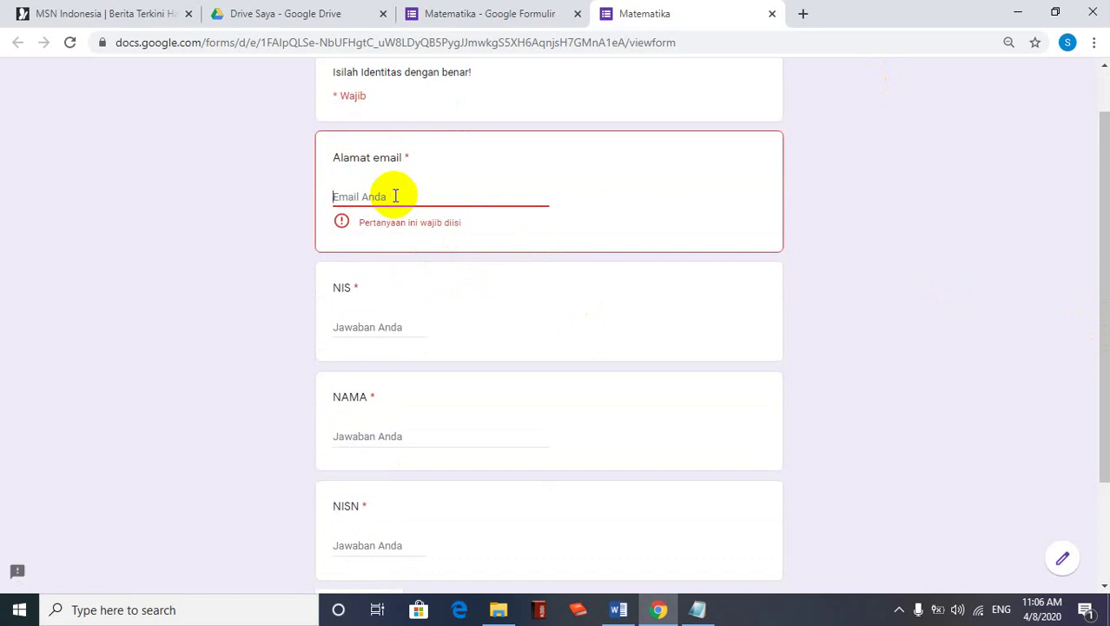
type("namaemail")
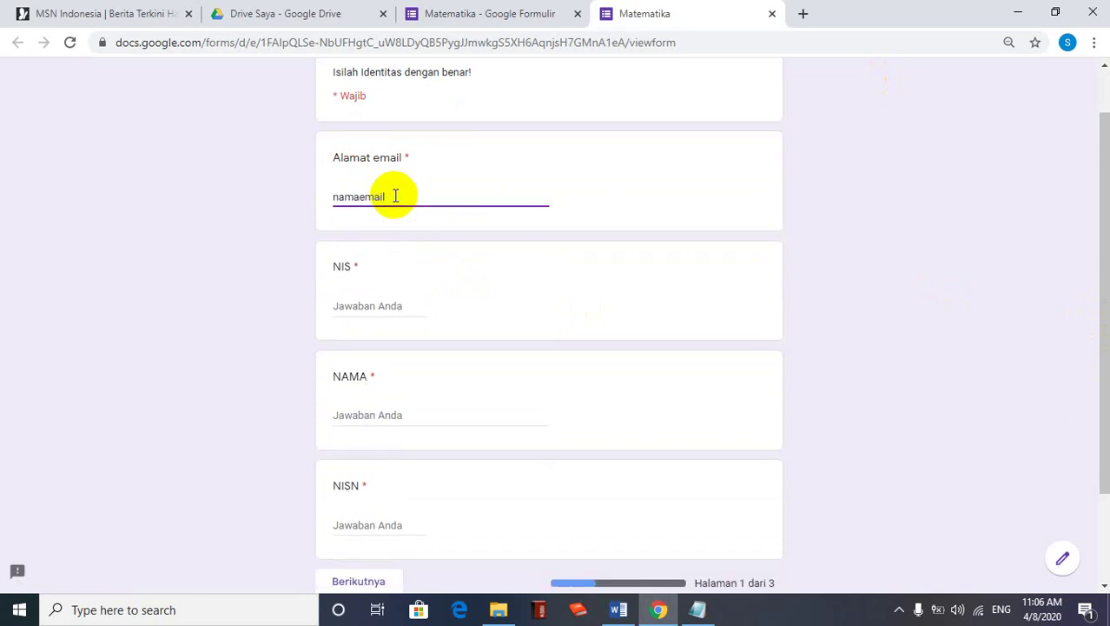
type("@gmail.com")
Fill in the student's NIS, NAMA and NISN, then go to the next page
left_click(368, 306)
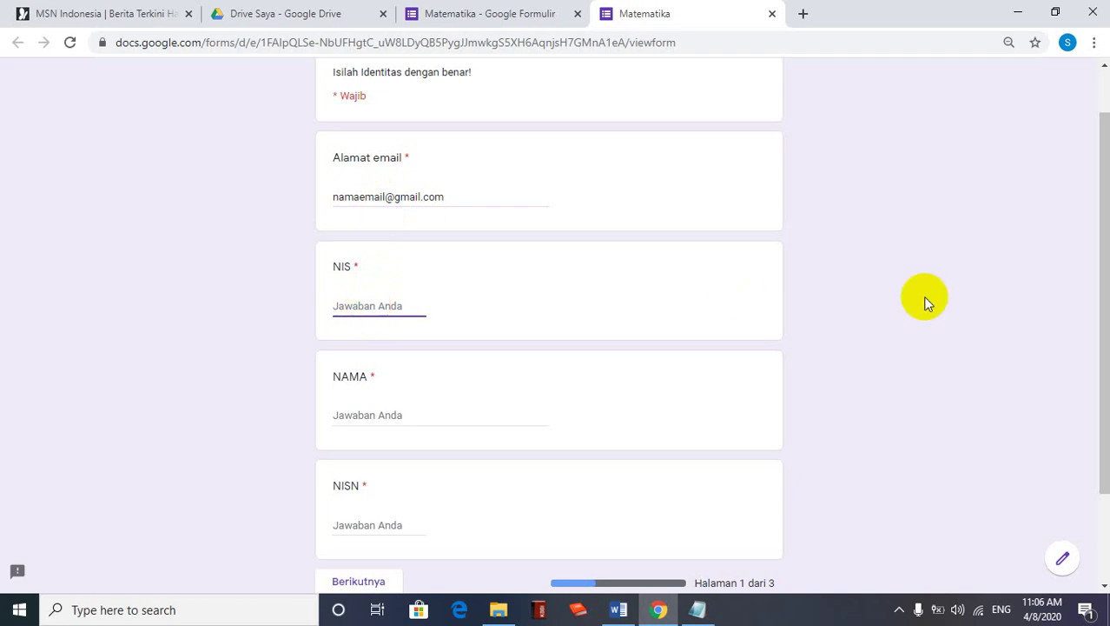
left_click(1105, 322)
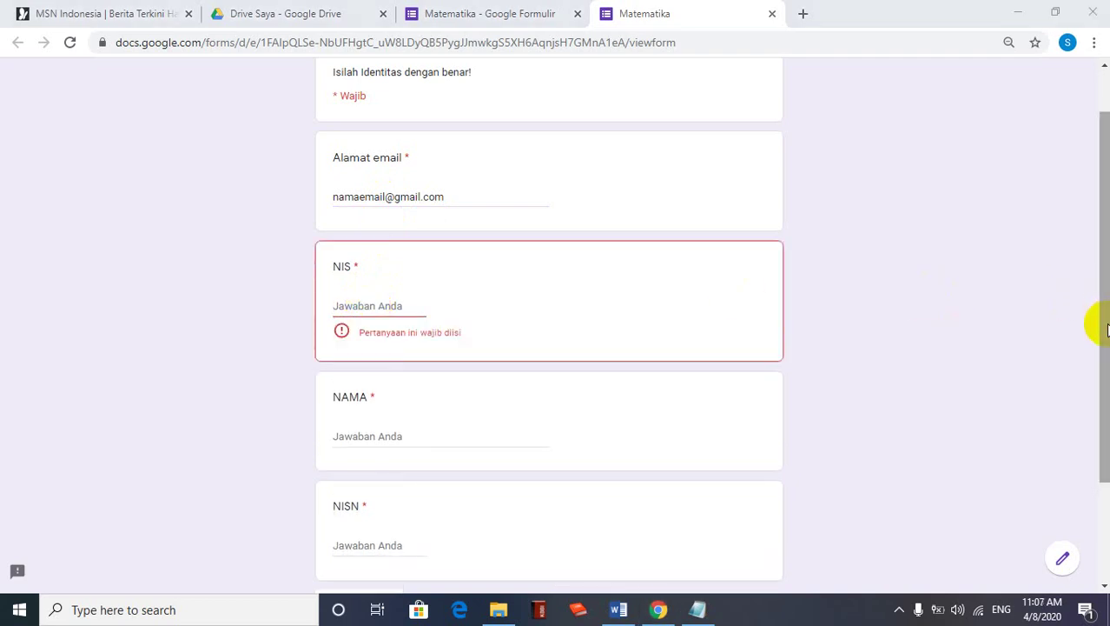
left_click(371, 300)
left_click(341, 306)
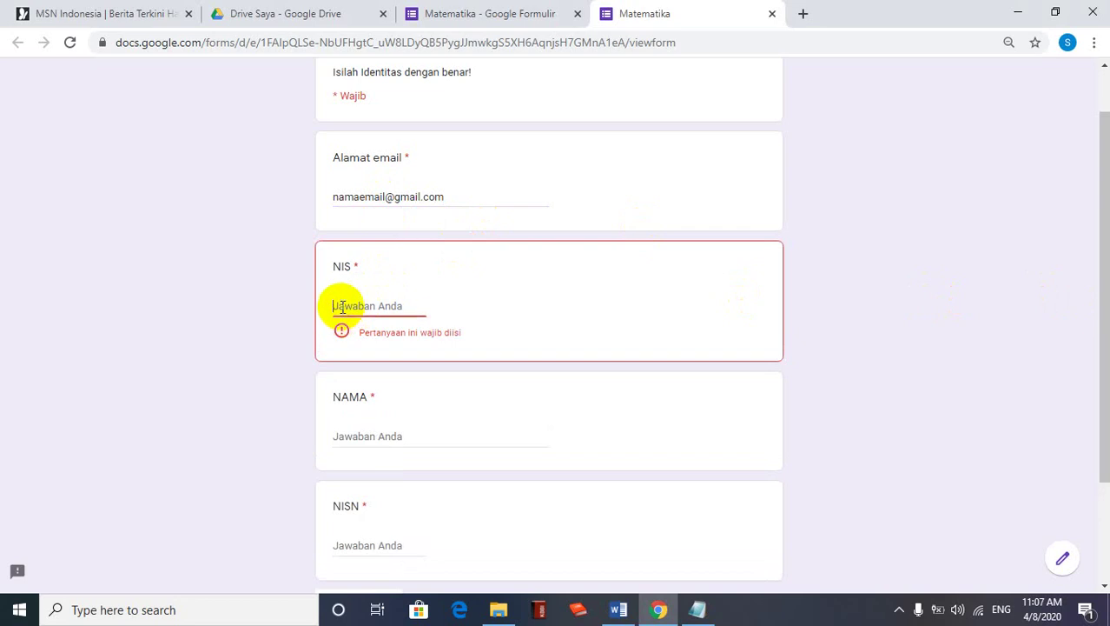
type("123")
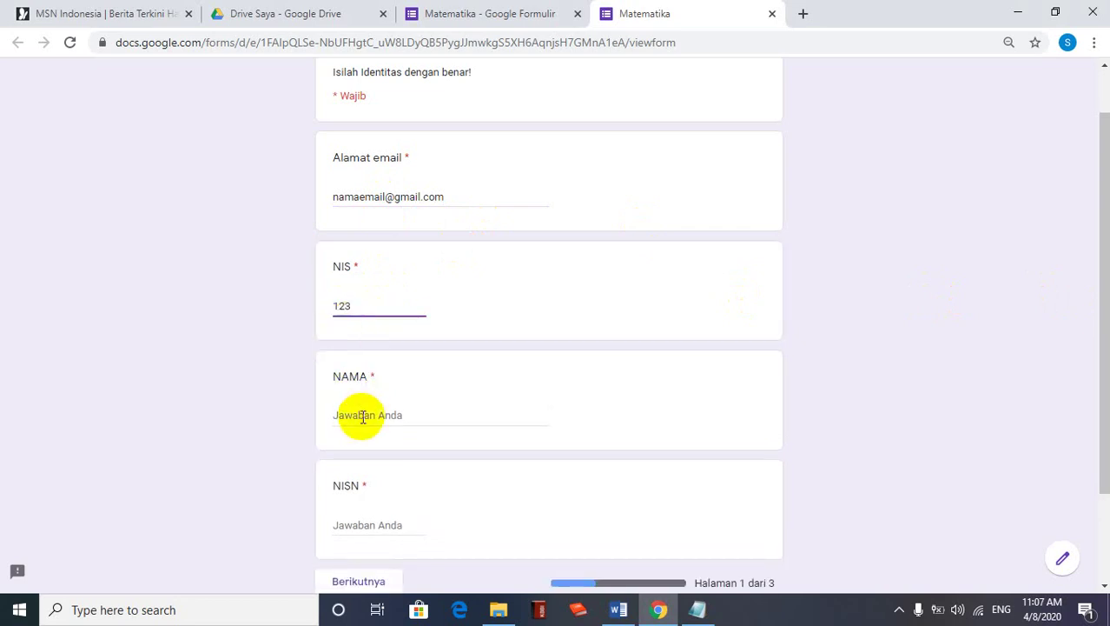
left_click(363, 415)
type("ABDUL")
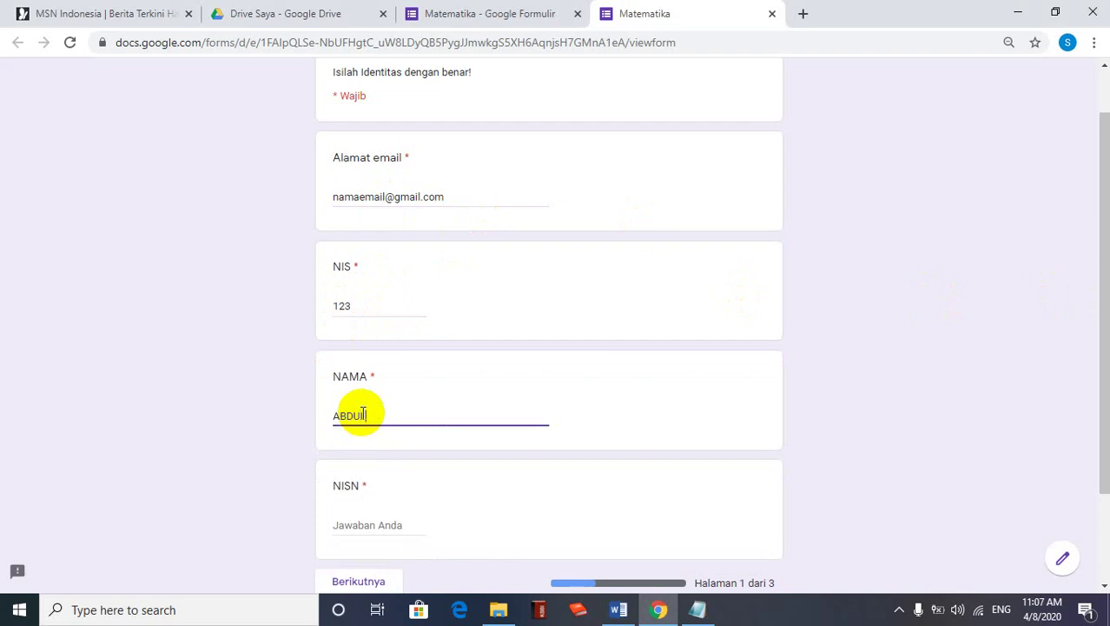
left_click(364, 524)
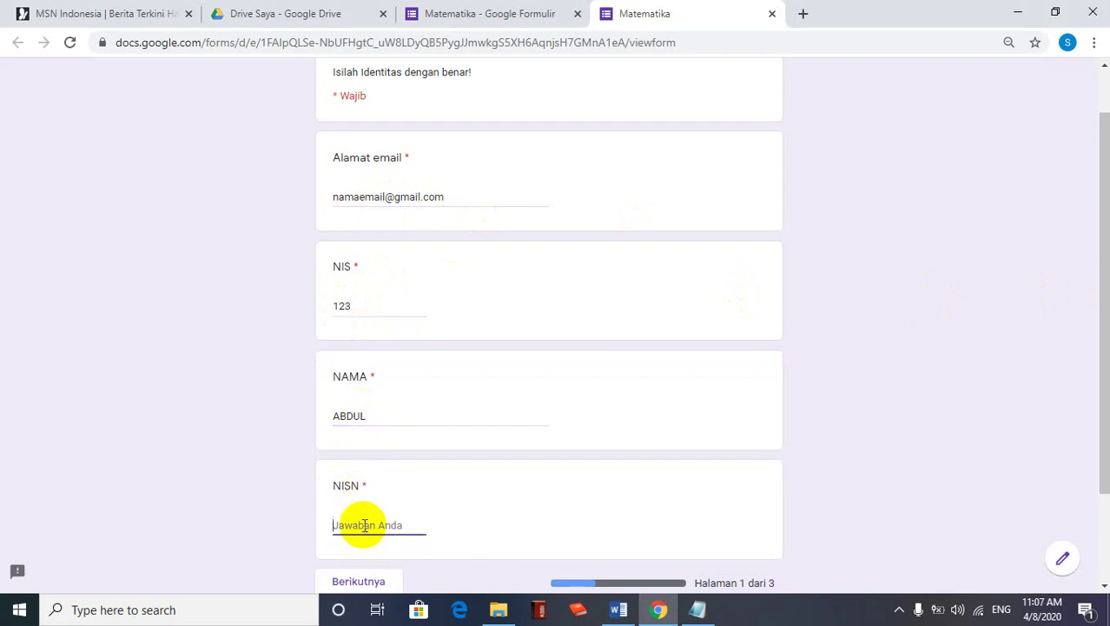
type("123456")
left_click_drag(1104, 424, 1104, 461)
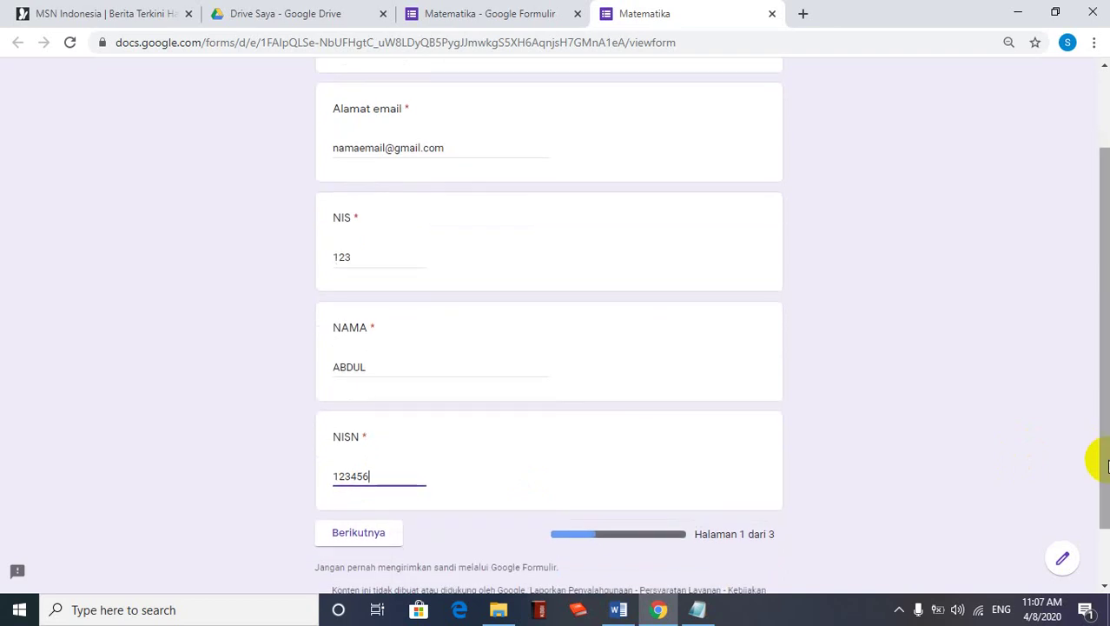
left_click(361, 541)
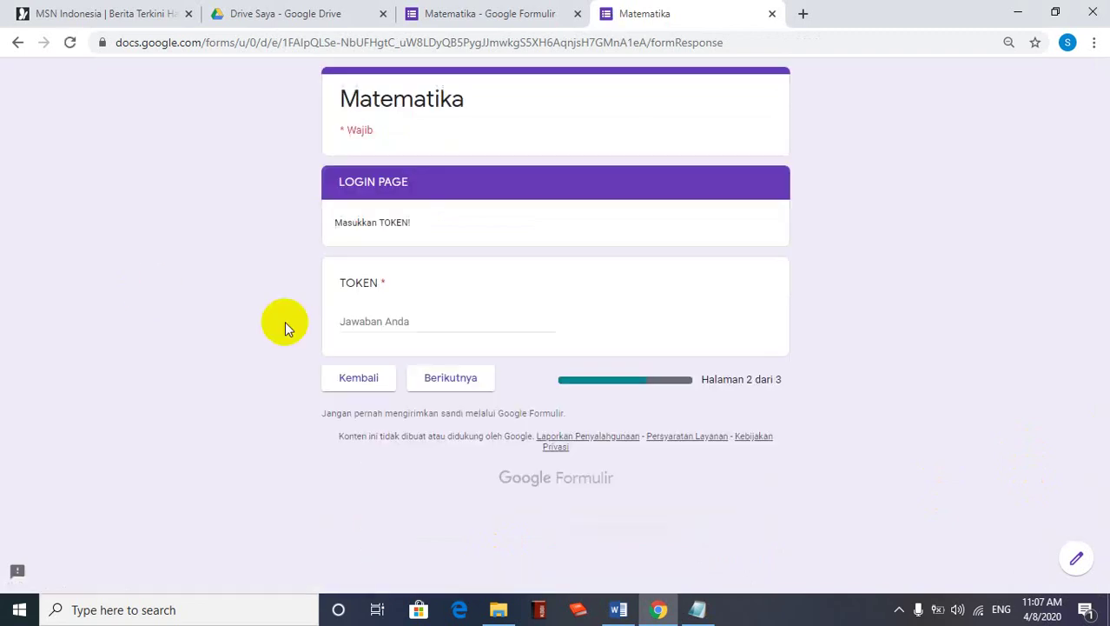
Enter the access token in the TOKEN field, fixing its typo, and continue to the questions
left_click(351, 320)
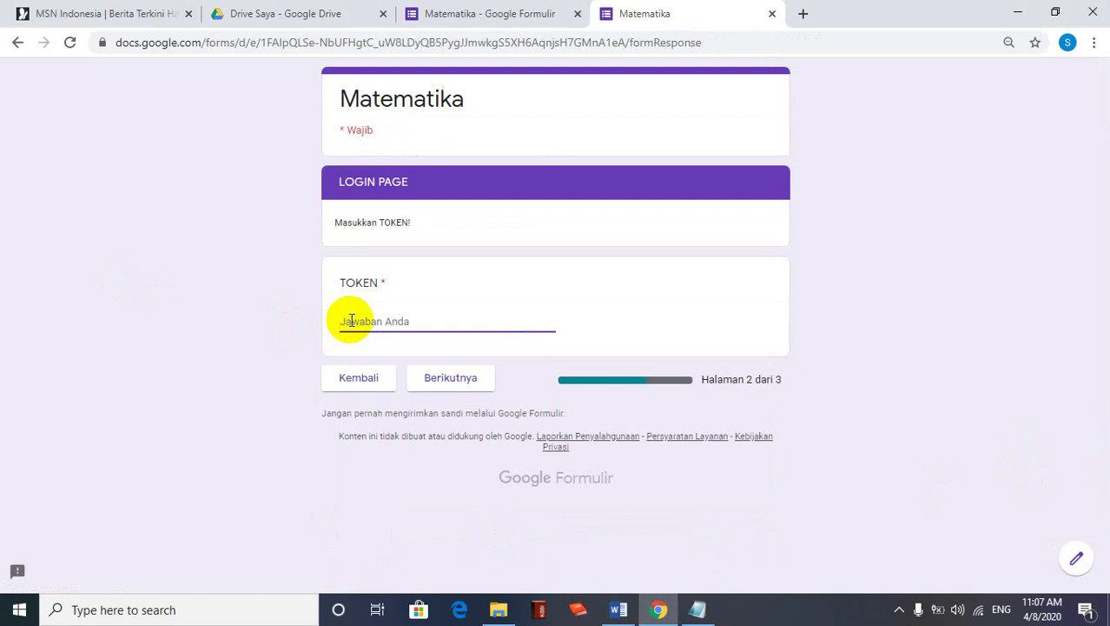
type("MULUSO")
key("Delete")
type("K")
left_click(452, 383)
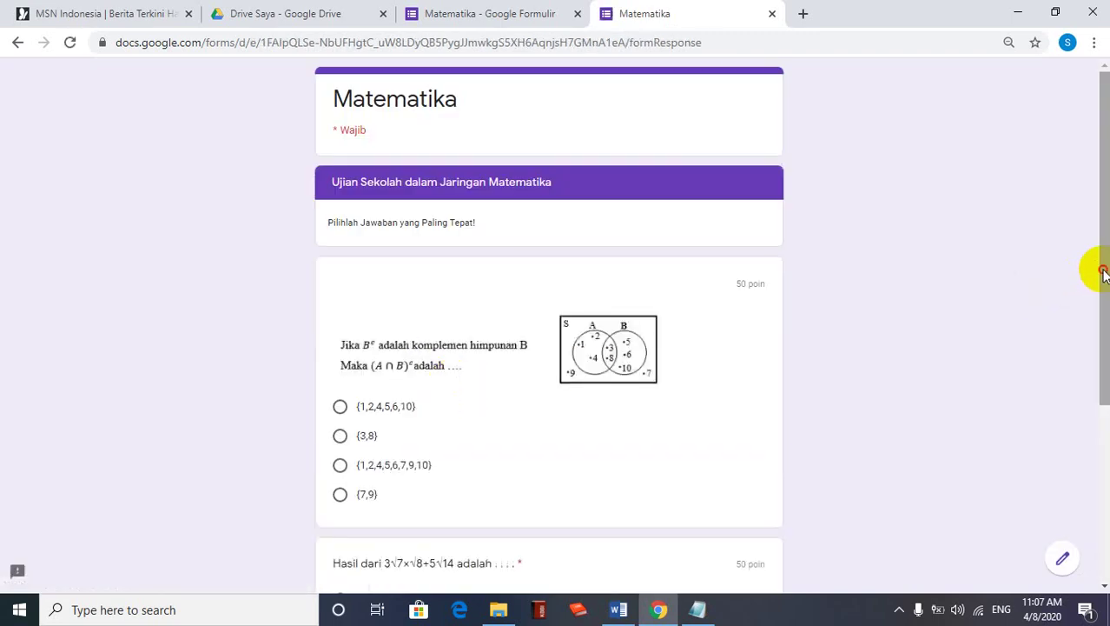
Go through the exam questions and submit the quiz with Kirim
left_click_drag(1103, 273, 1106, 382)
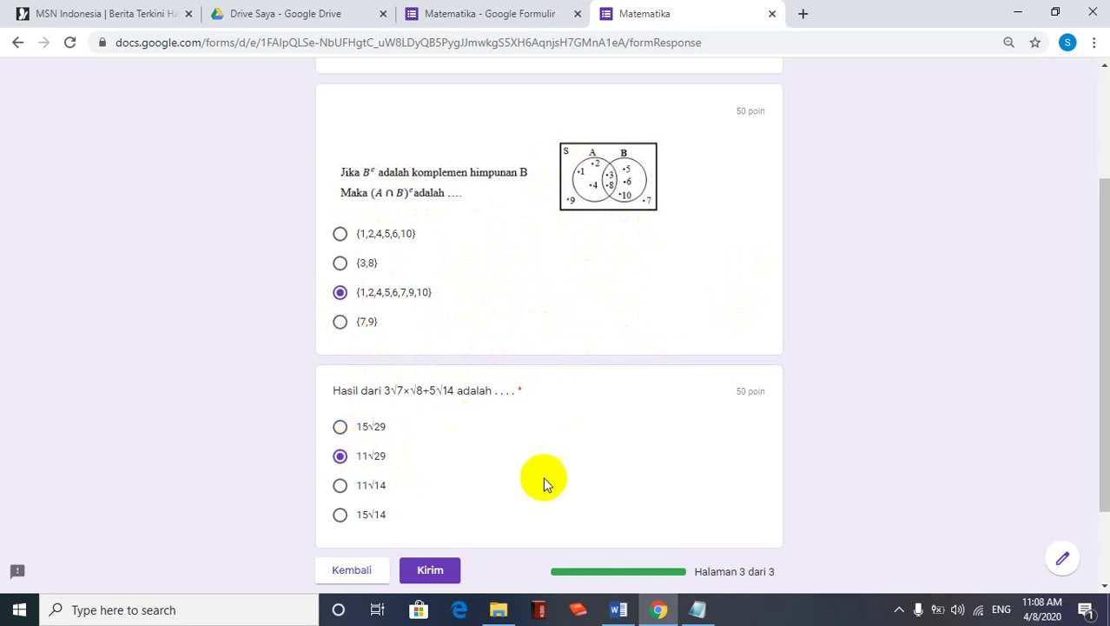
left_click(435, 569)
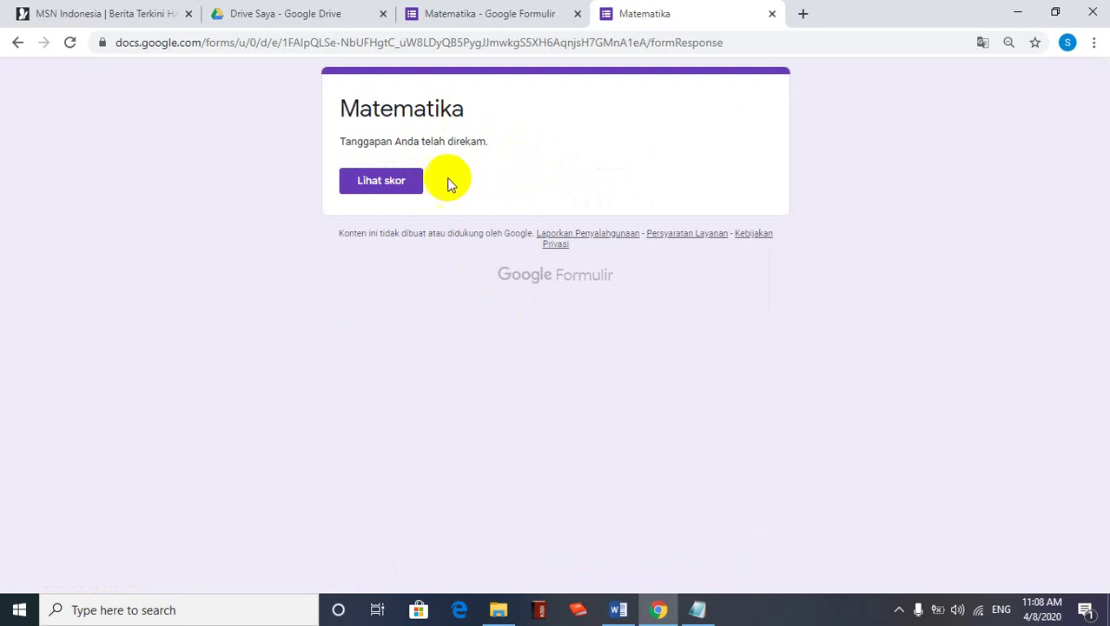
Review the 50/100 graded answers under Lihat skor, then close the score tab
left_click(391, 183)
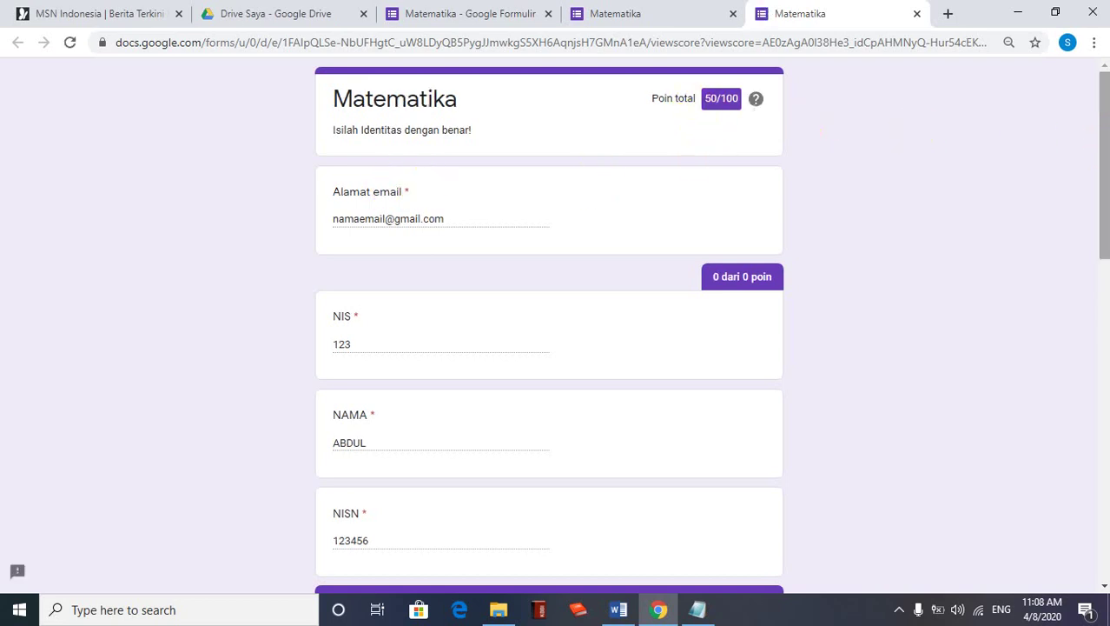
scroll(1098, 199, "down", 2)
scroll(1098, 247, "down", 2)
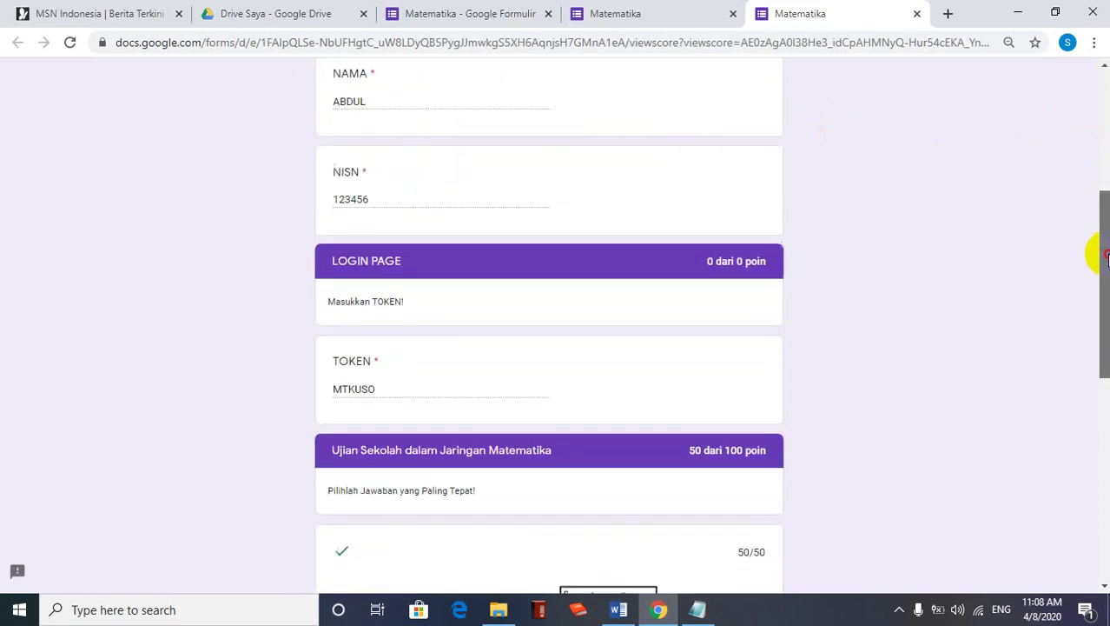
scroll(548, 326, "down", 4)
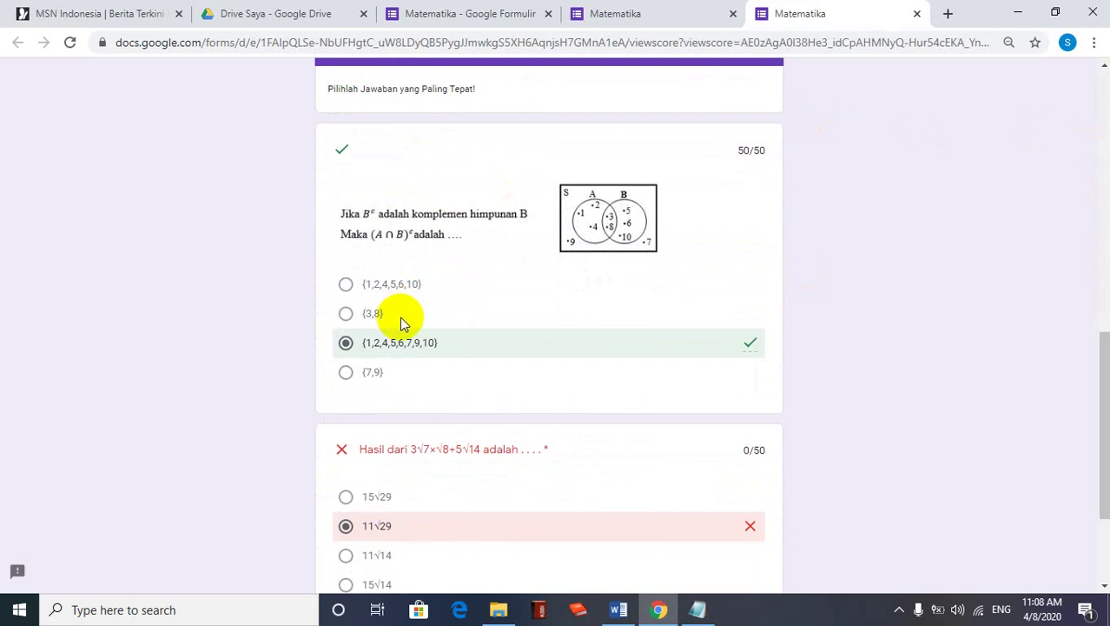
left_click_drag(1103, 375, 1104, 384)
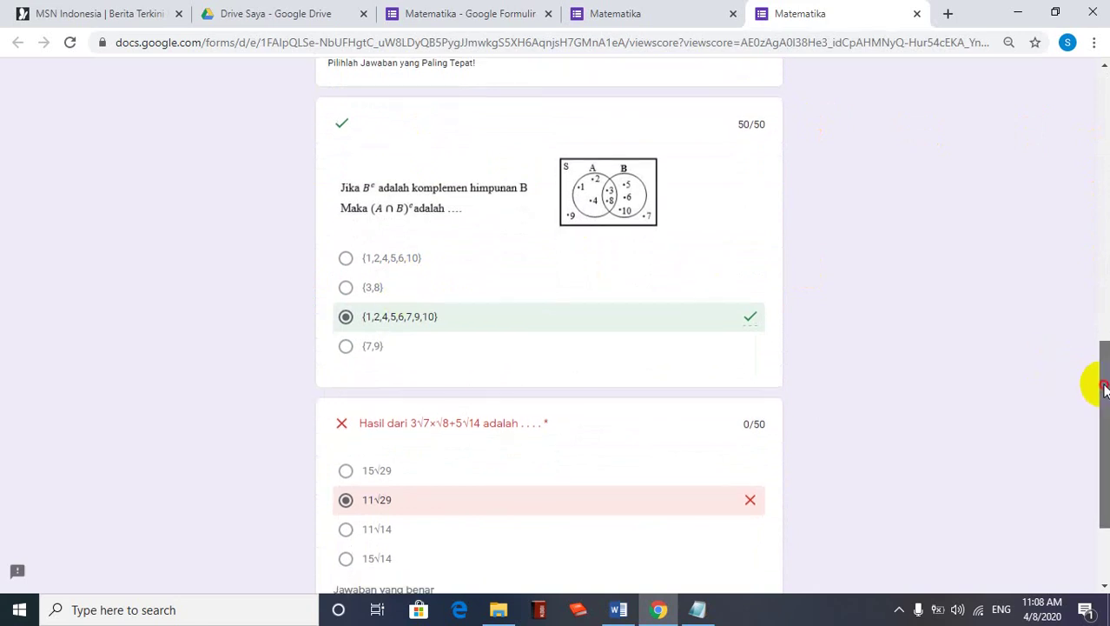
mouse_move(1104, 389)
left_mouse_down()
mouse_move(1105, 410)
mouse_move(1093, 384)
left_mouse_up()
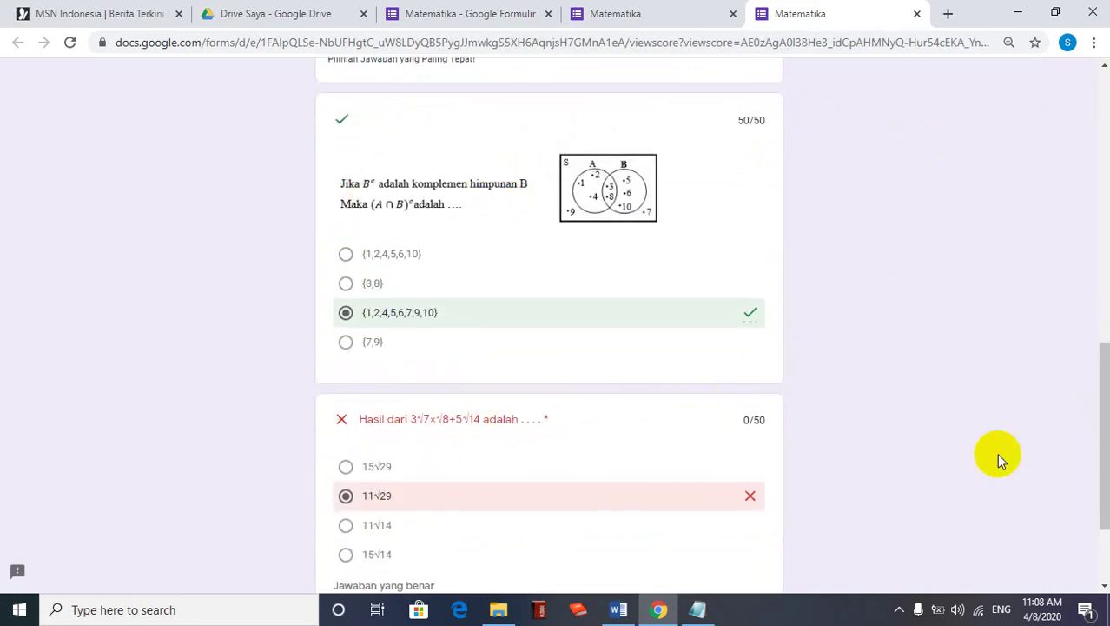
left_click_drag(1098, 442, 1101, 465)
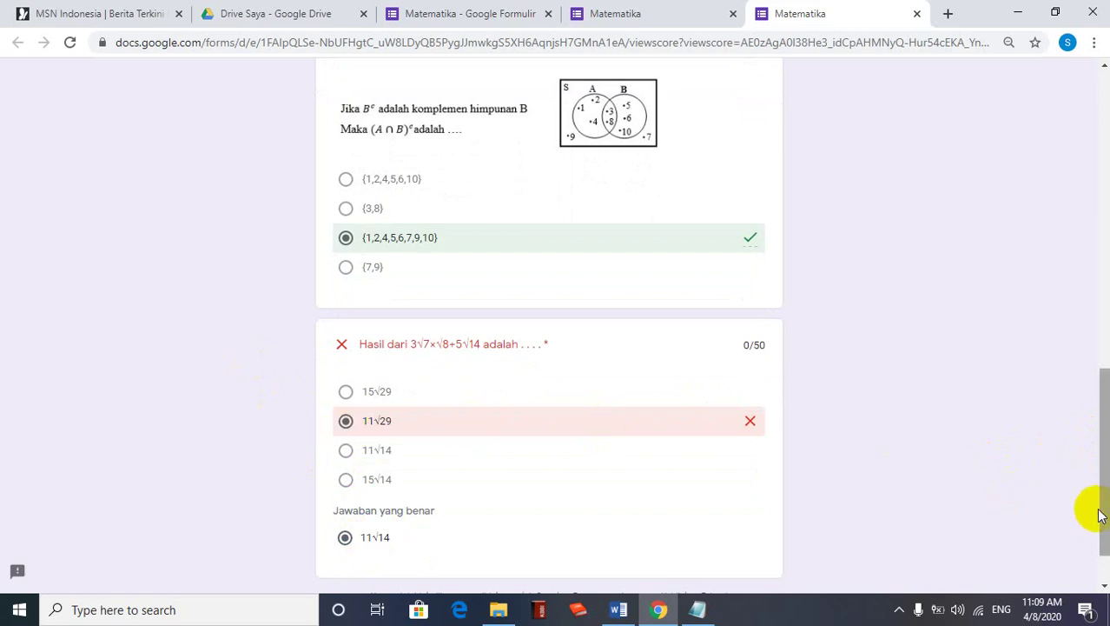
mouse_move(1107, 510)
left_mouse_down()
mouse_move(1098, 360)
mouse_move(1037, 226)
left_mouse_up()
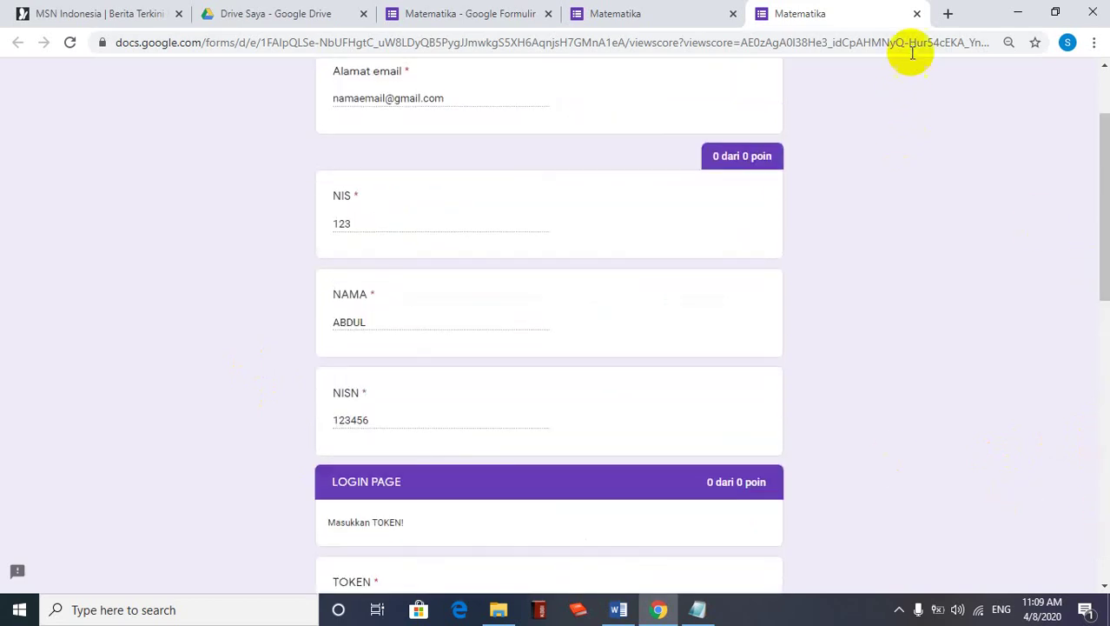
left_click(916, 15)
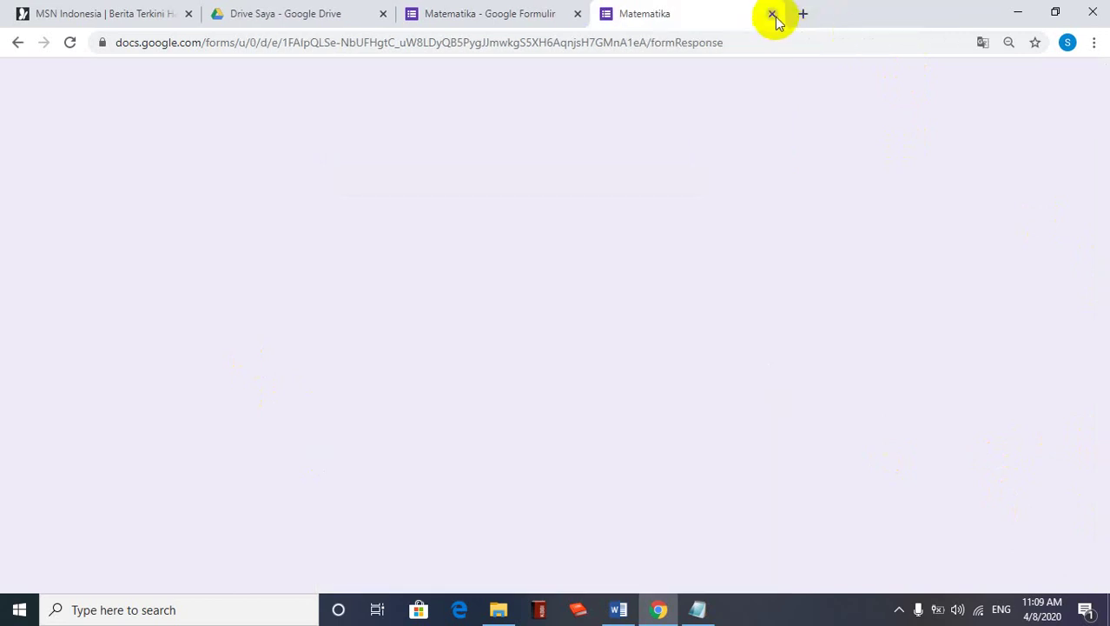
Close the preview, open the Respons tab, dismiss the tip, and browse the 50/100 summary
left_click(771, 14)
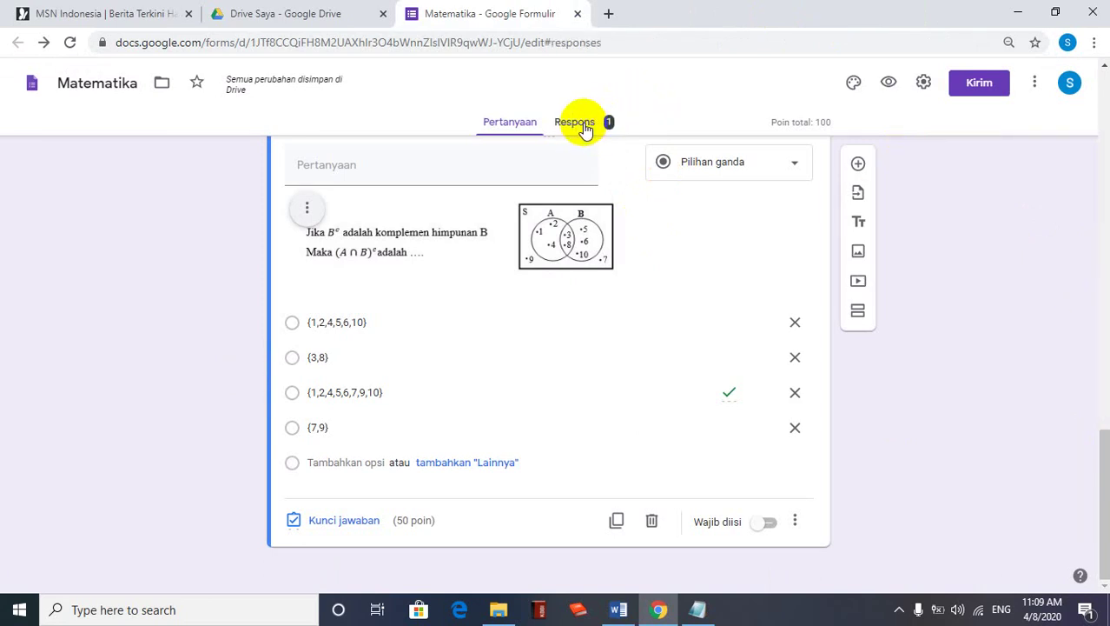
left_click(582, 123)
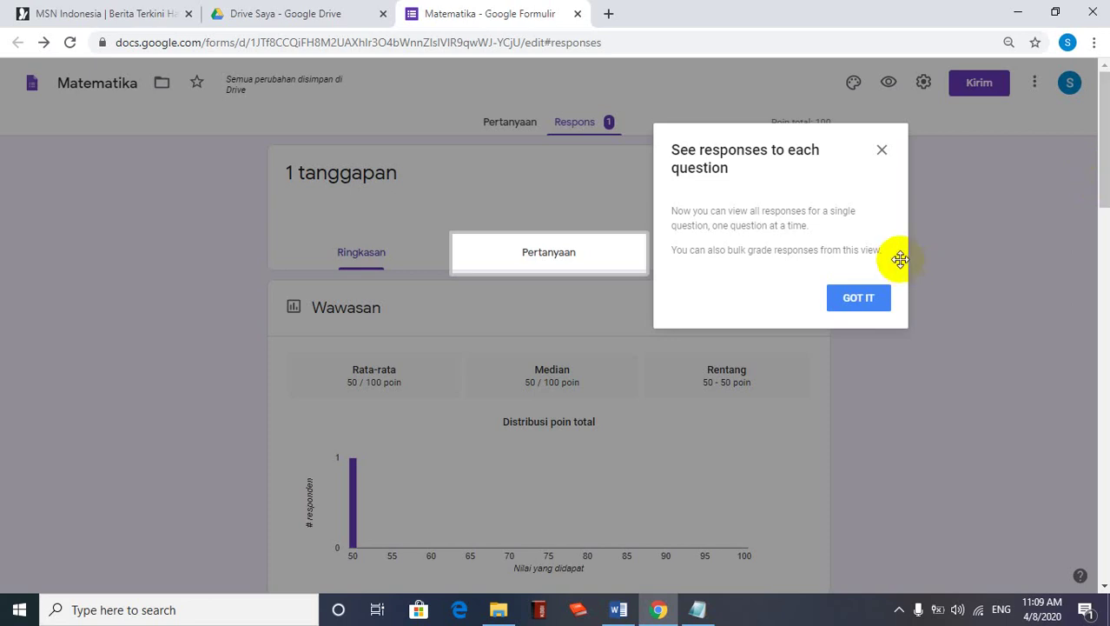
left_click(881, 150)
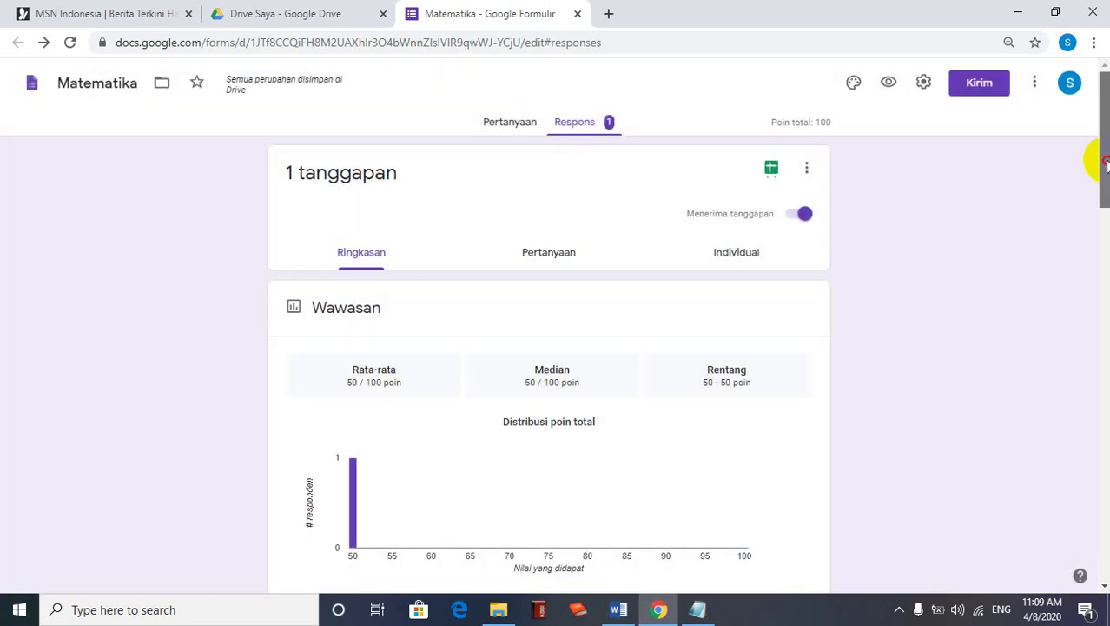
left_click_drag(1102, 159, 1094, 213)
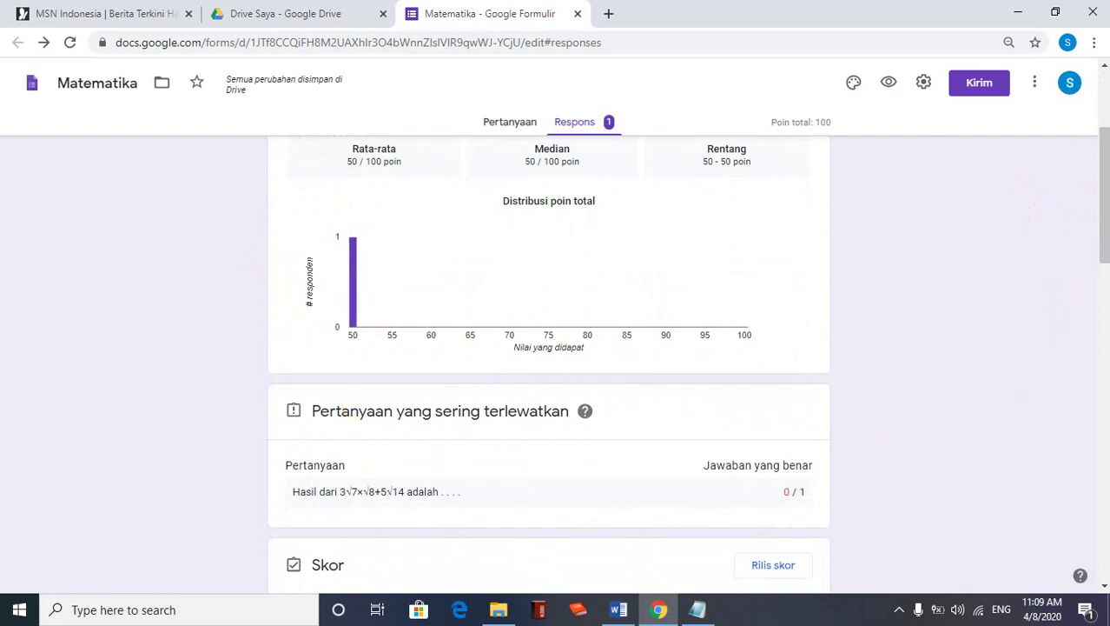
mouse_move(1104, 233)
left_mouse_down()
mouse_move(1104, 534)
mouse_move(1106, 137)
left_mouse_up()
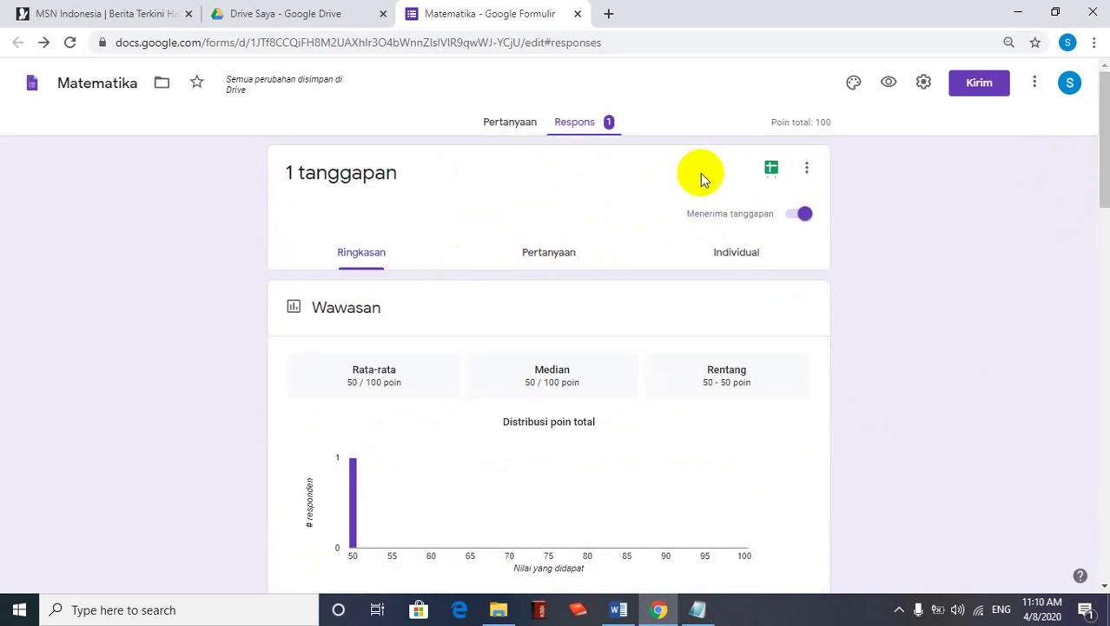
Link responses to a new spreadsheet, Matematika (Respons), and open it
left_click(773, 169)
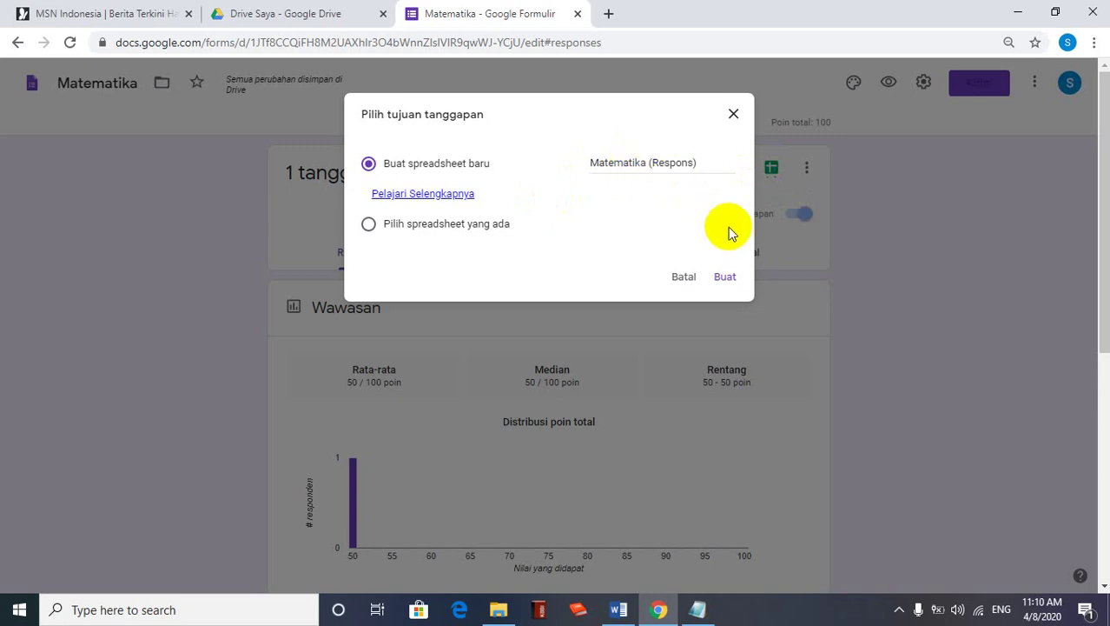
left_click(727, 278)
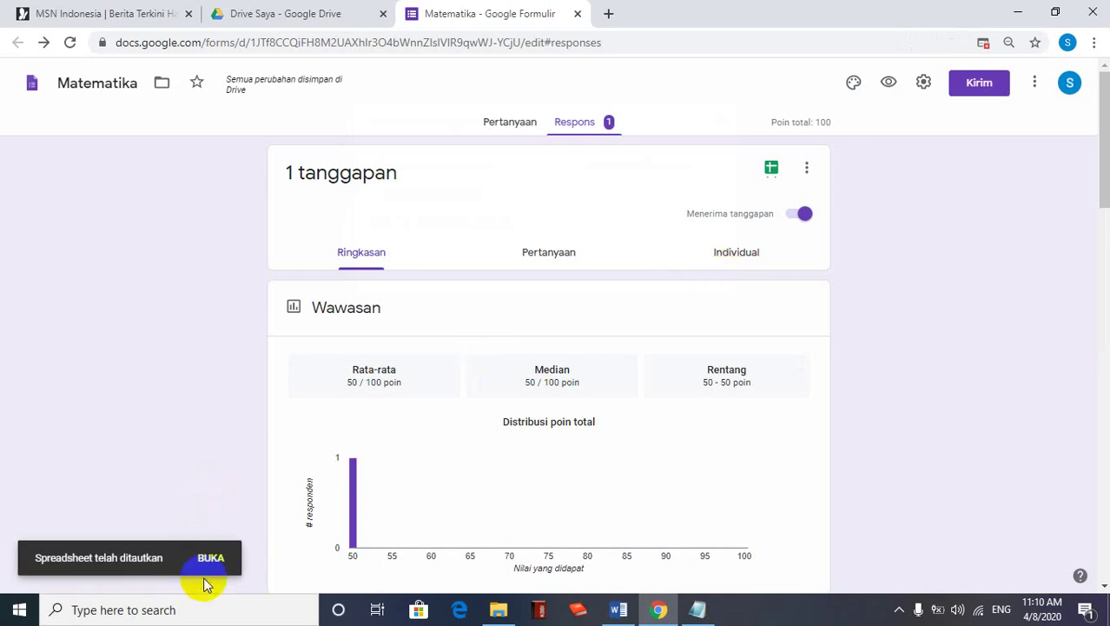
left_click(207, 556)
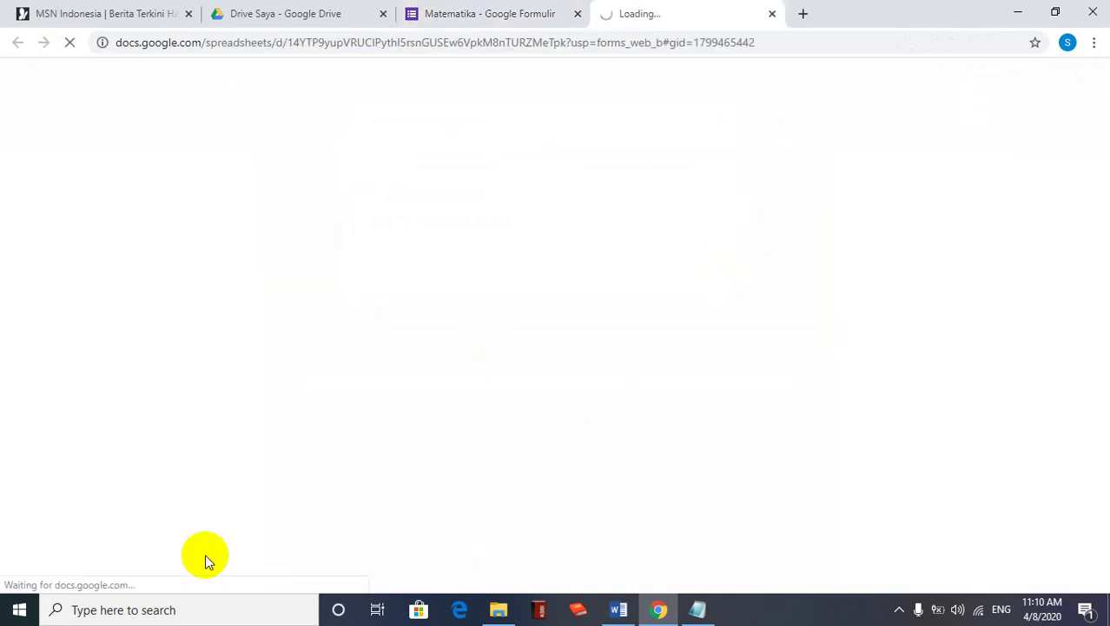